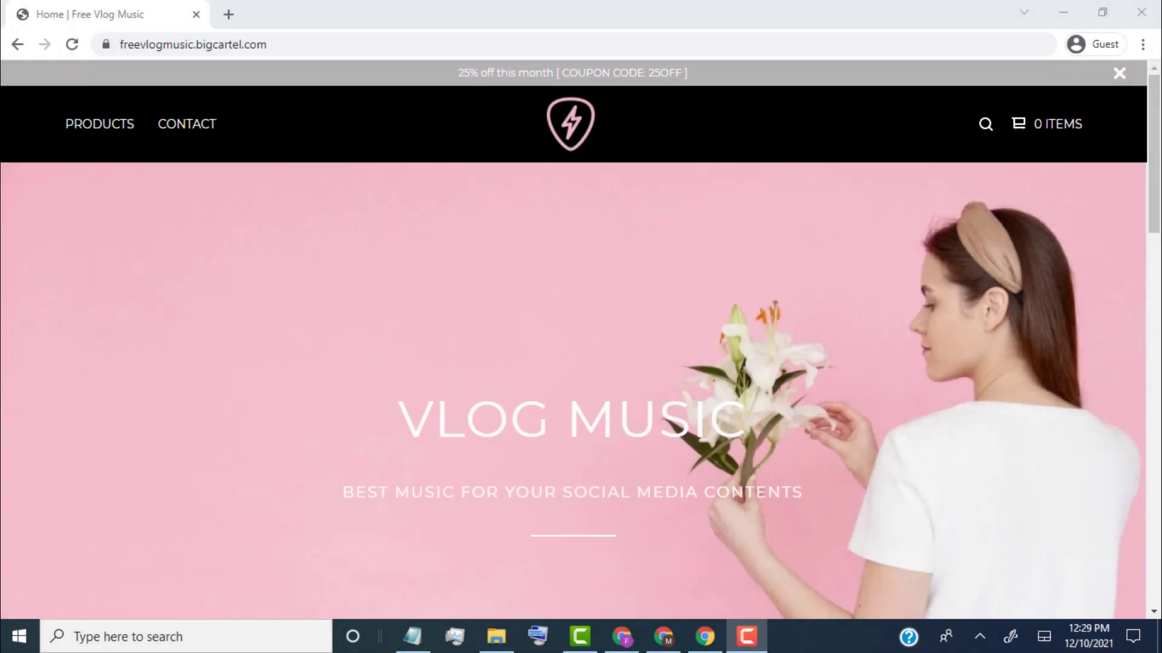
Scroll down the Free Vlog Music home page through the product cards to Beach Vlog Music
{"action": "scroll", "coordinate": [574, 339], "scroll_direction": "down", "scroll_amount": 3}
{"action": "scroll", "coordinate": [574, 339], "scroll_direction": "down", "scroll_amount": 3}
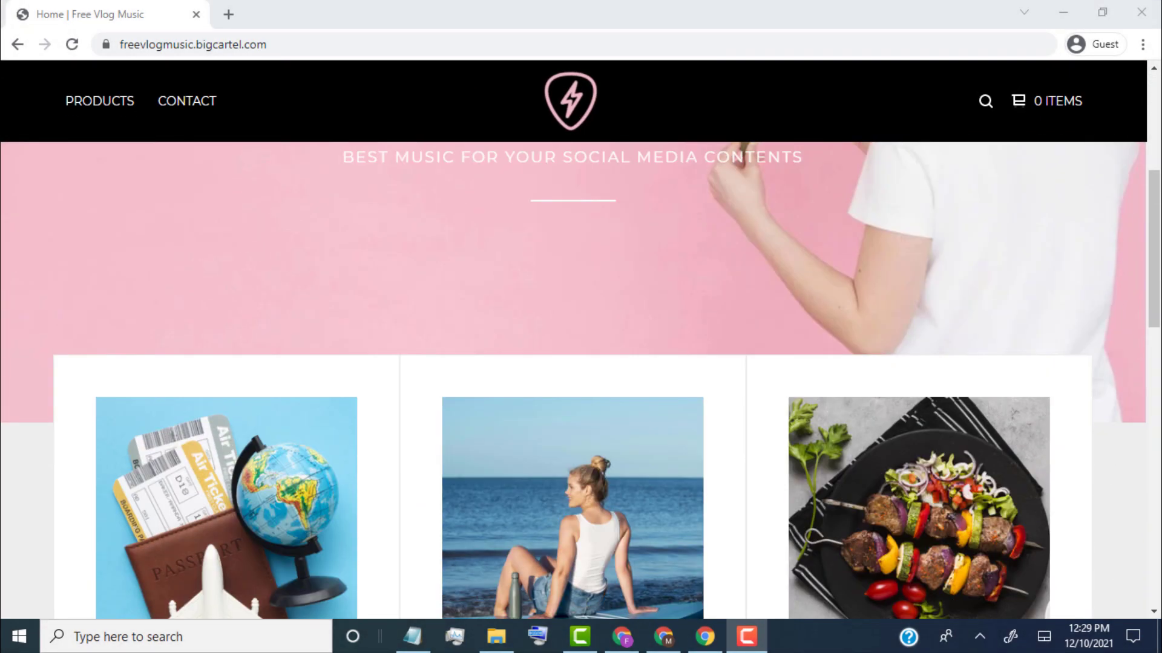
{"action": "scroll", "coordinate": [574, 381], "scroll_direction": "down", "scroll_amount": 10}
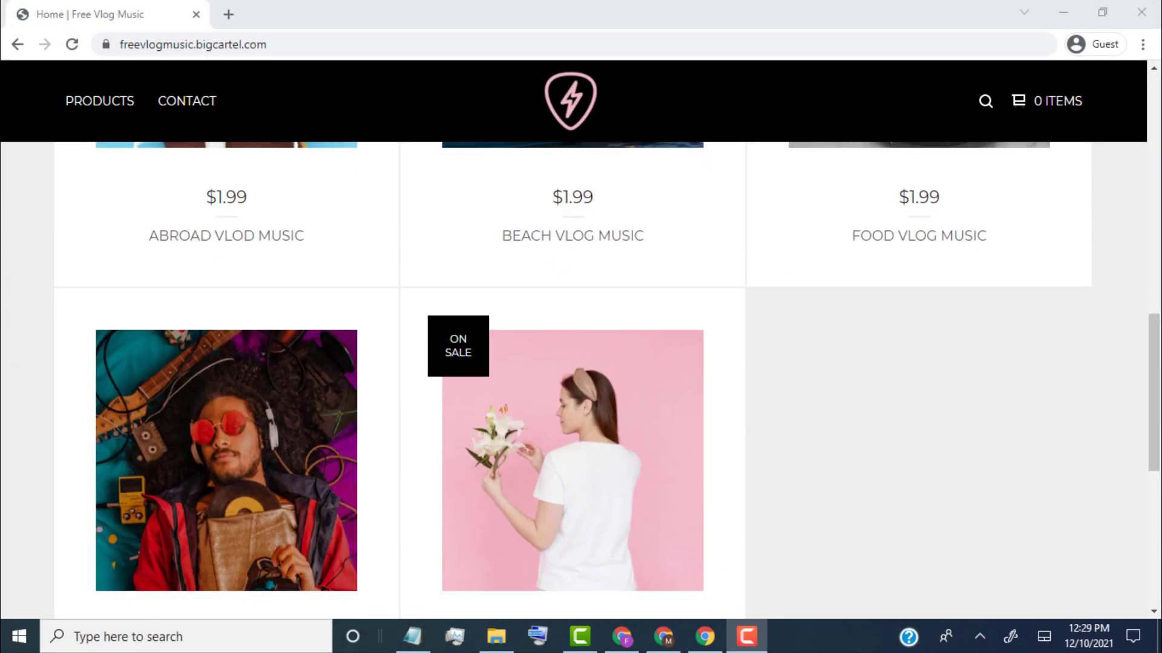
{"action": "scroll", "coordinate": [574, 339], "scroll_direction": "down", "scroll_amount": 5}
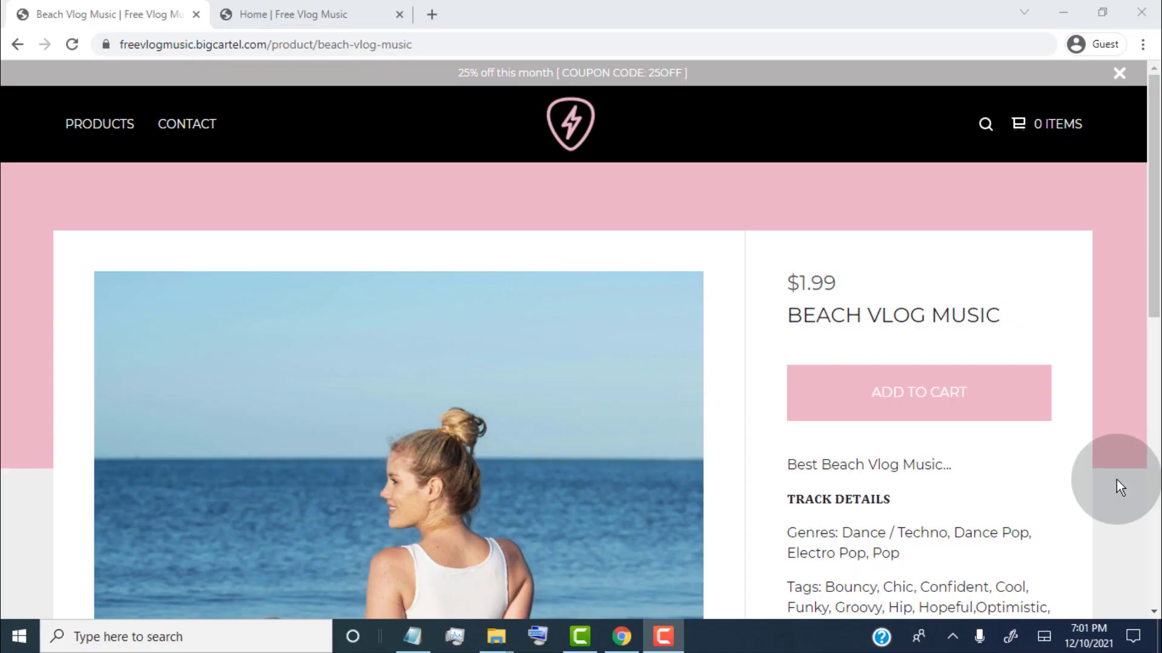
Add Beach Vlog Music to the cart and change its quantity to 2
{"action": "left_click", "coordinate": [919, 416]}
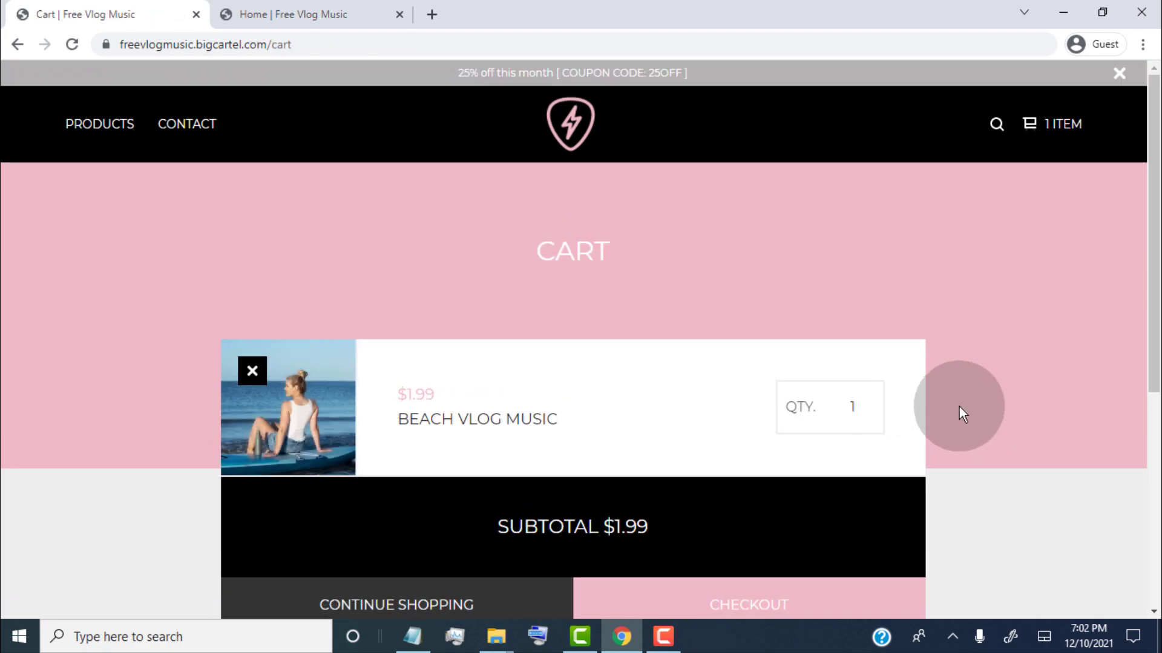
{"action": "left_click", "coordinate": [862, 411]}
{"action": "double_click", "coordinate": [862, 410]}
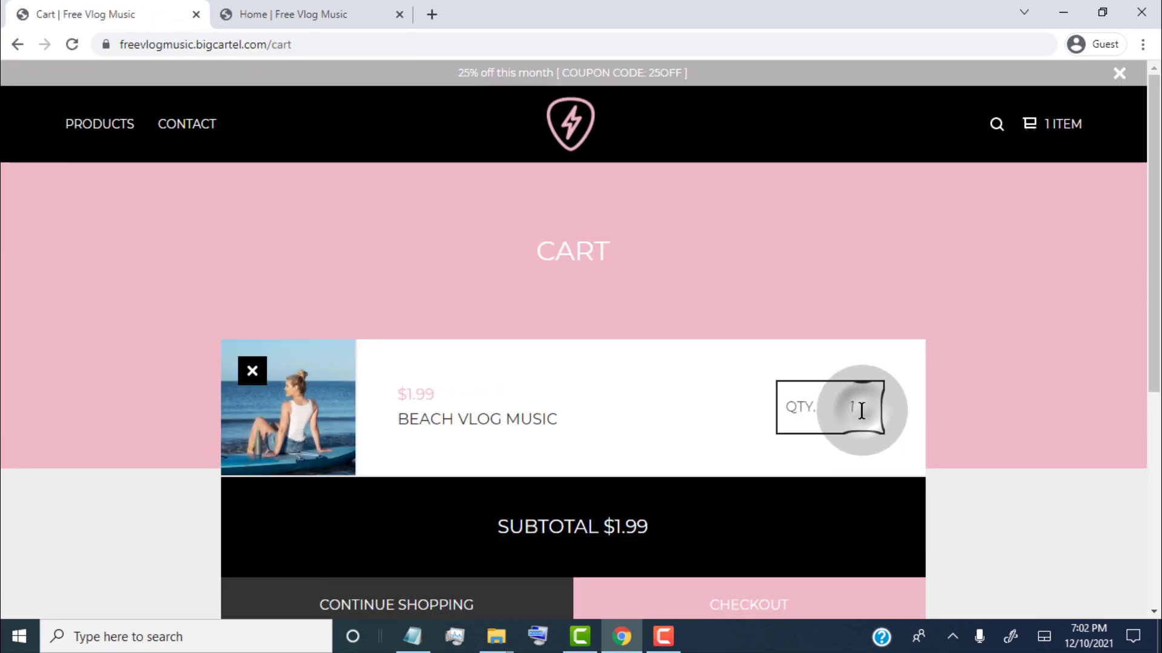
{"action": "type", "text": "2"}
{"action": "left_click", "coordinate": [892, 423]}
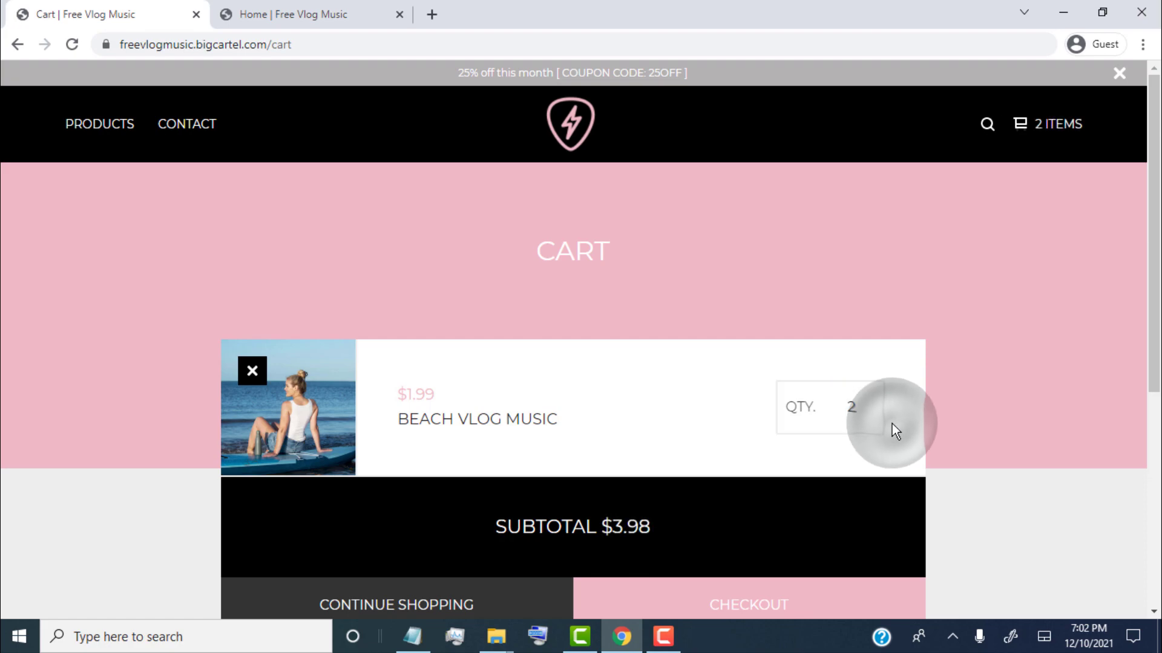
Return to the products list and add Abroad Vlod Music to the cart
{"action": "scroll", "coordinate": [882, 417], "scroll_direction": "down", "scroll_amount": 1}
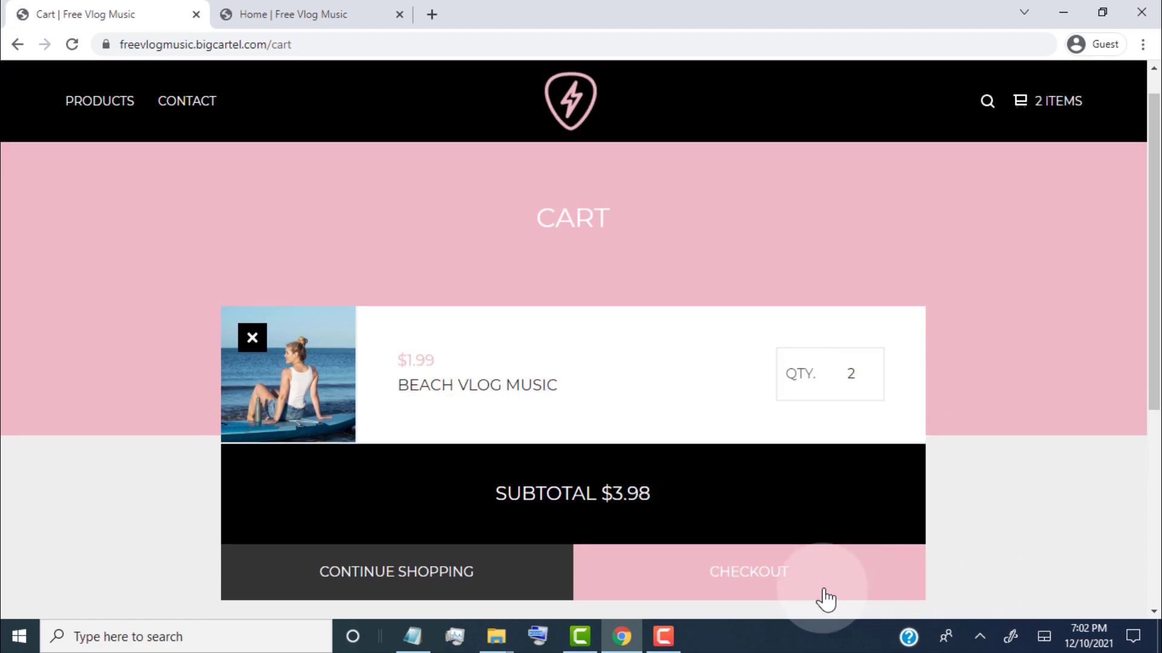
{"action": "left_click", "coordinate": [495, 598]}
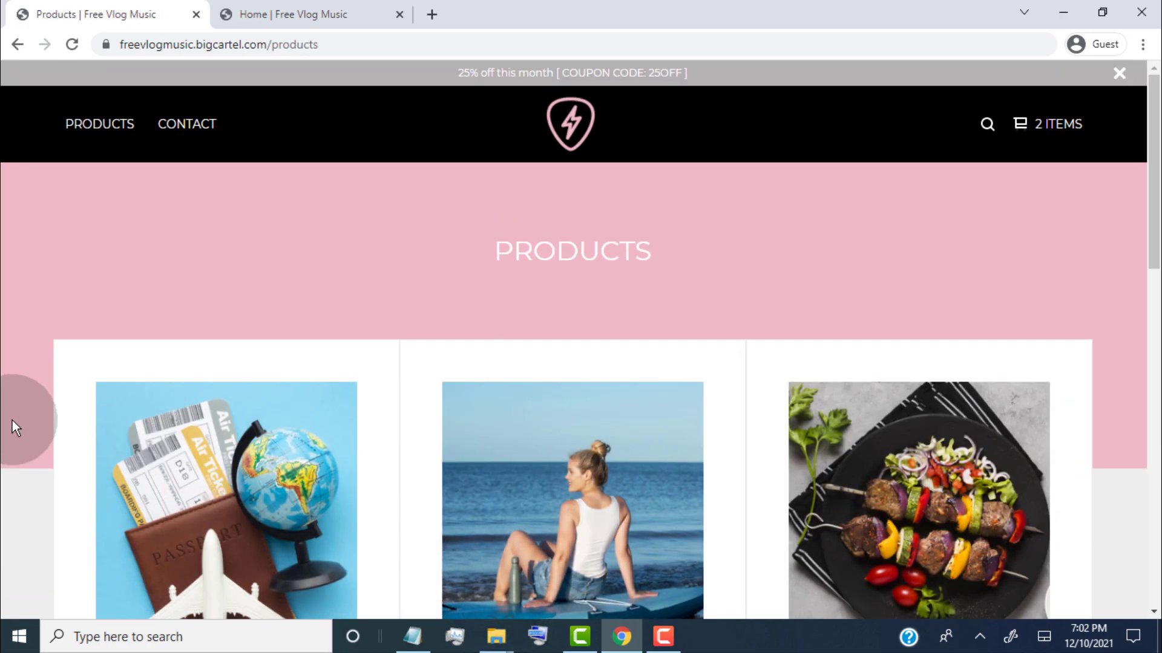
{"action": "scroll", "coordinate": [12, 420], "scroll_direction": "down", "scroll_amount": 3}
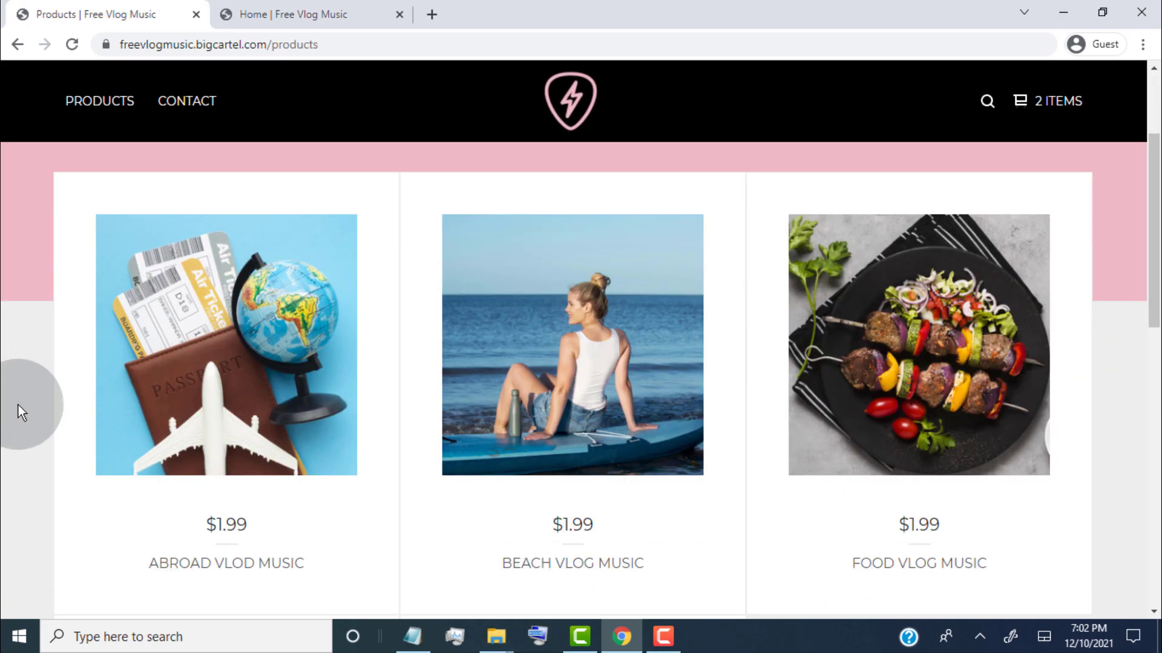
{"action": "mouse_move", "coordinate": [164, 347]}
{"action": "left_click", "coordinate": [204, 349]}
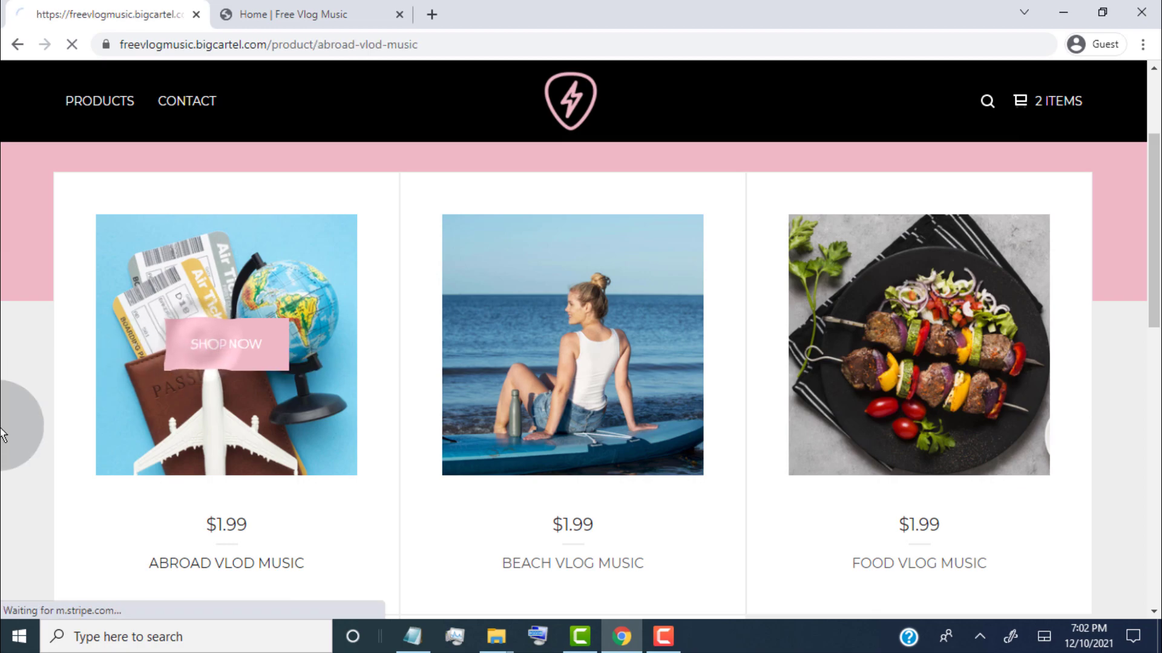
{"action": "left_click", "coordinate": [954, 407]}
Return to the products list and add Food Vlog Music to the cart
{"action": "scroll", "coordinate": [2, 445], "scroll_direction": "down", "scroll_amount": 3}
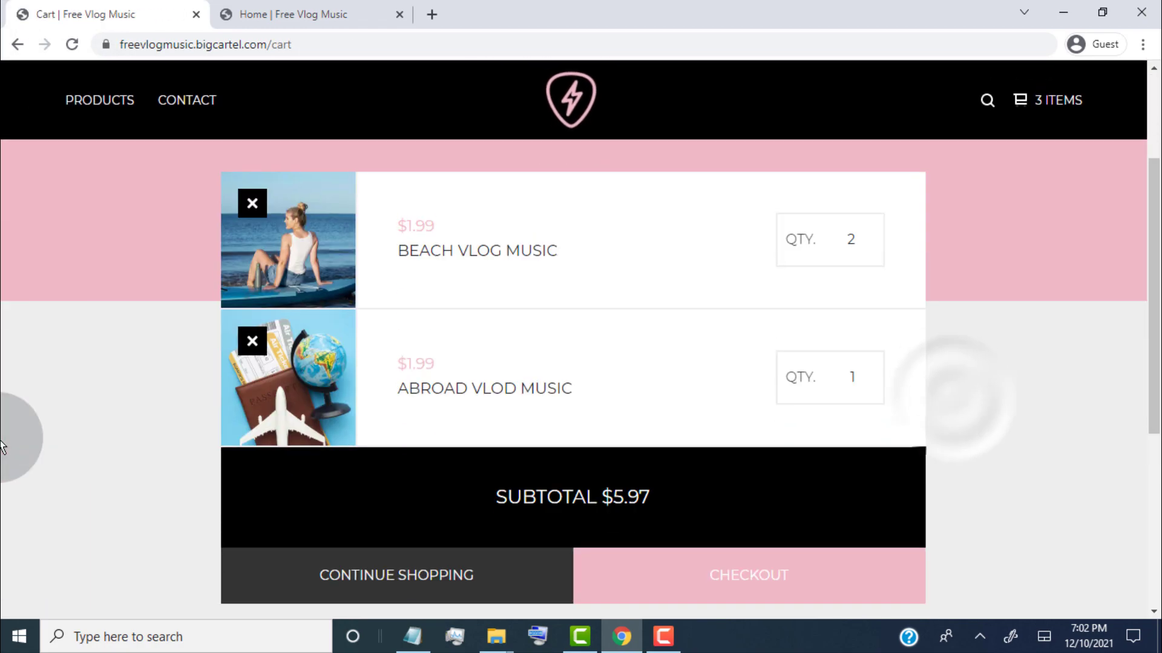
{"action": "left_click", "coordinate": [428, 591]}
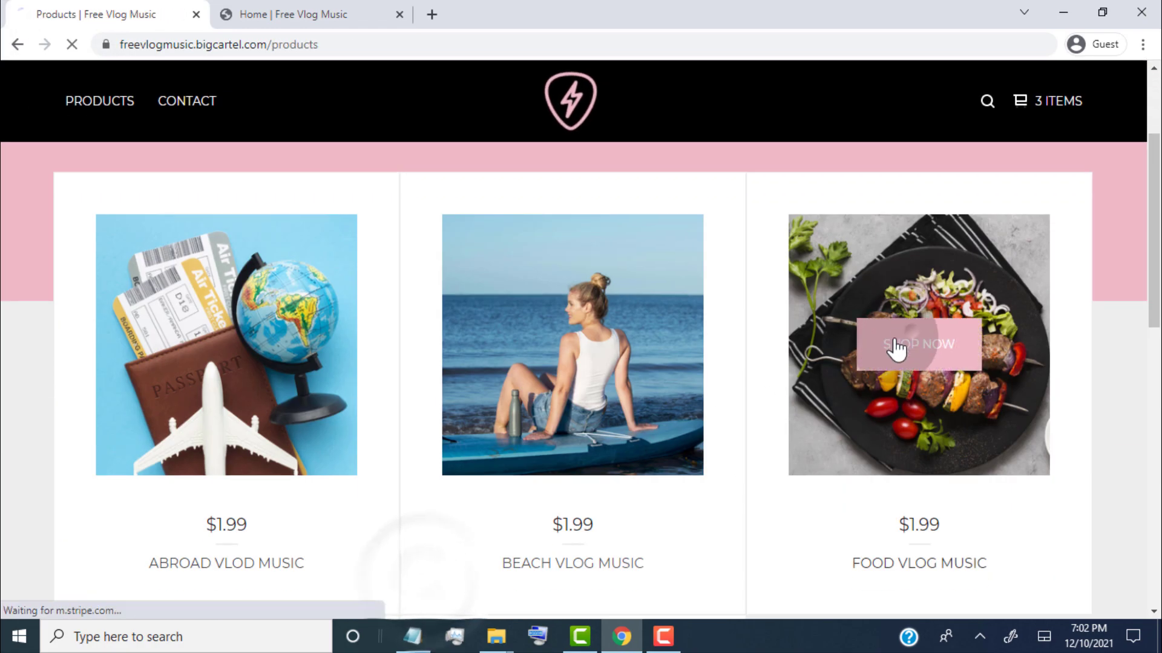
{"action": "left_click", "coordinate": [912, 342]}
{"action": "left_click", "coordinate": [954, 407]}
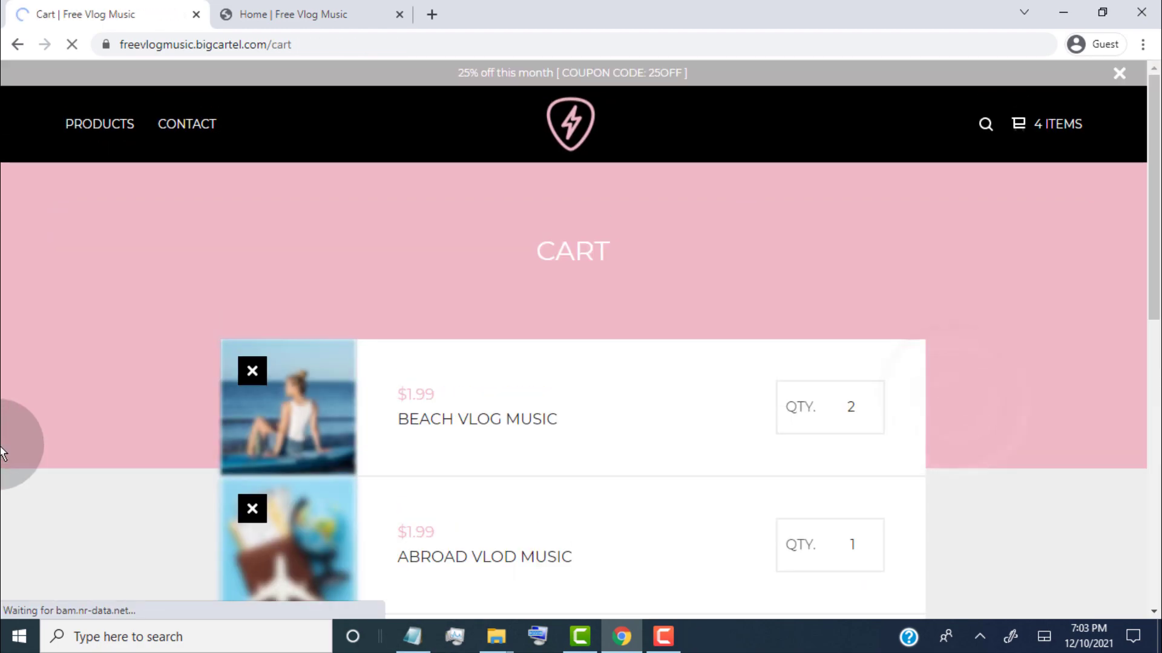
Remove Abroad Vlod Music, leaving a $5.97 cart, and proceed to checkout
{"action": "scroll", "coordinate": [1068, 472], "scroll_direction": "down", "scroll_amount": 3}
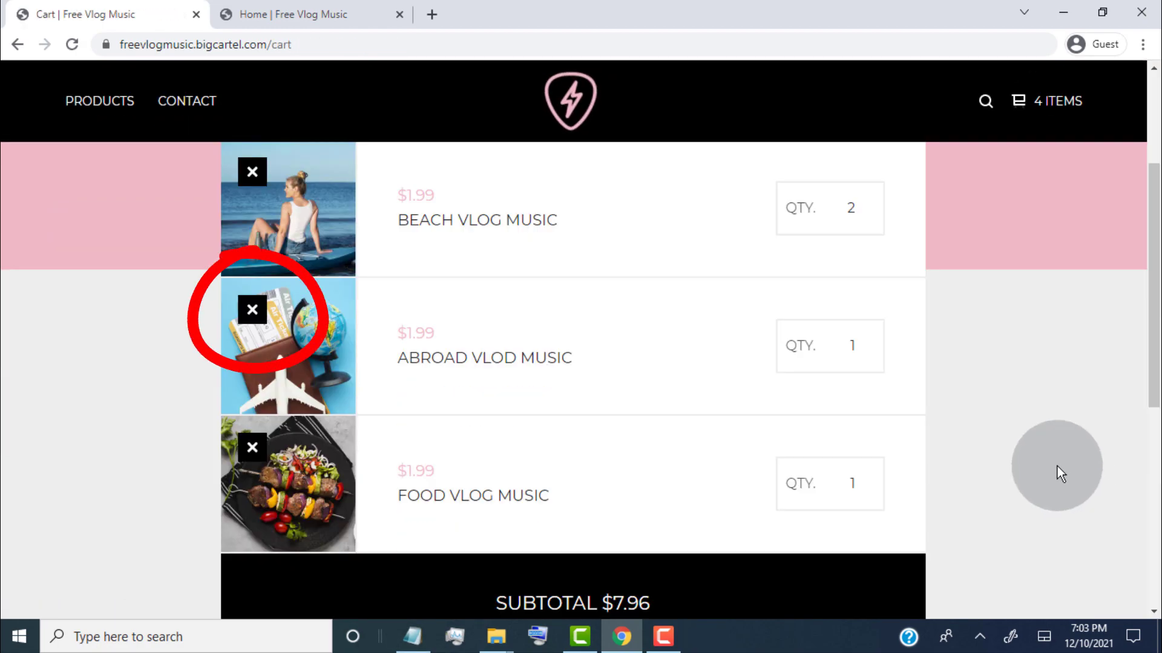
{"action": "left_click", "coordinate": [254, 320]}
{"action": "left_click", "coordinate": [253, 320]}
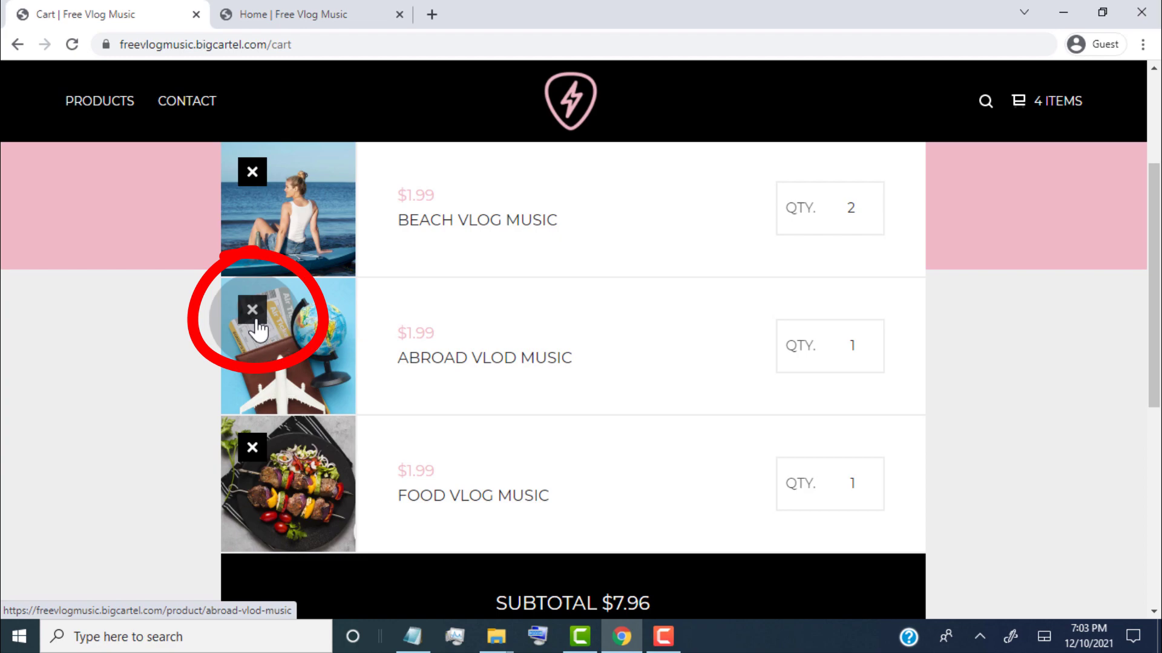
{"action": "left_click", "coordinate": [747, 554]}
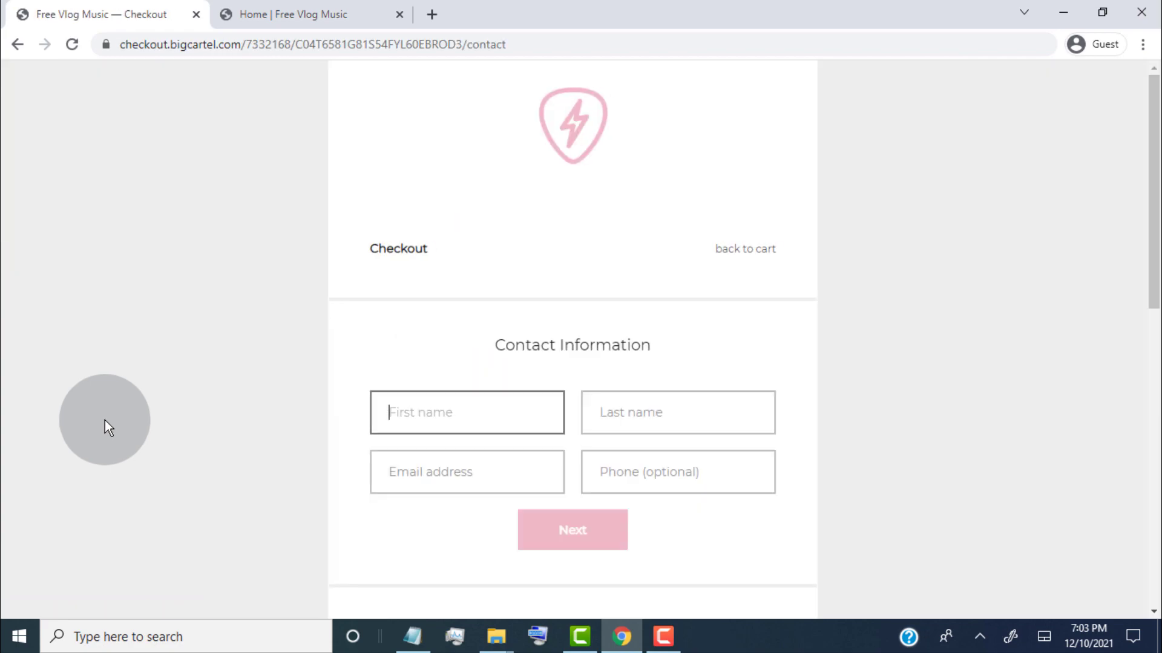
Enter the buyer's first name, last name and e-mail, and continue to shipping
{"action": "left_click", "coordinate": [414, 421]}
{"action": "type", "text": "First Name"}
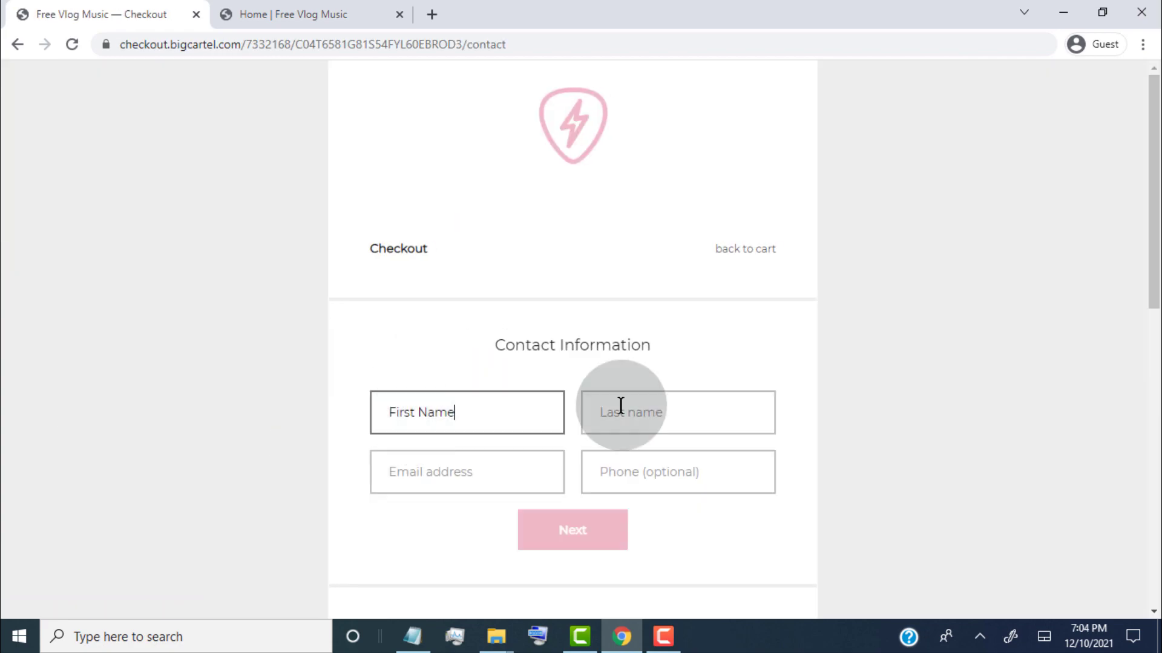
{"action": "key", "text": "Tab"}
{"action": "type", "text": "Last Name"}
{"action": "left_click", "coordinate": [509, 475]}
{"action": "left_click", "coordinate": [602, 545]}
Fill in the shipping street address and city, and continue to payment
{"action": "left_click", "coordinate": [449, 170]}
{"action": "type", "text": "address"}
{"action": "left_click", "coordinate": [460, 282]}
{"action": "type", "text": "city"}
{"action": "left_click", "coordinate": [651, 291]}
{"action": "key", "text": "Return"}
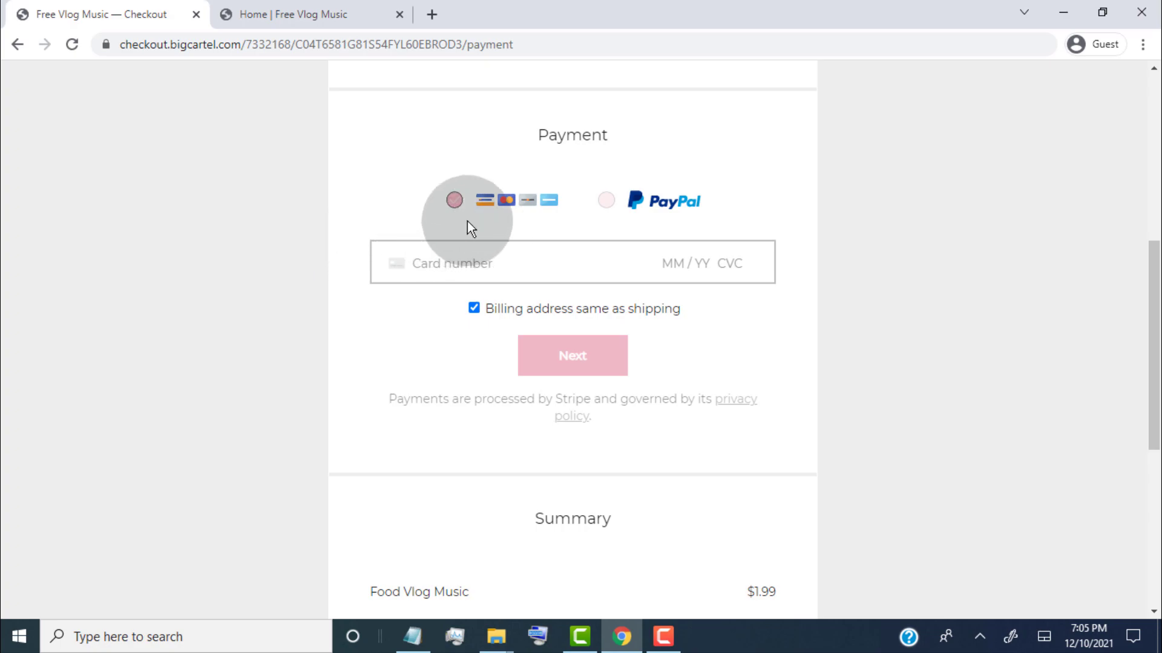
Choose PayPal as the payment method, continue to the summary, and return to the store home
{"action": "left_click", "coordinate": [608, 205]}
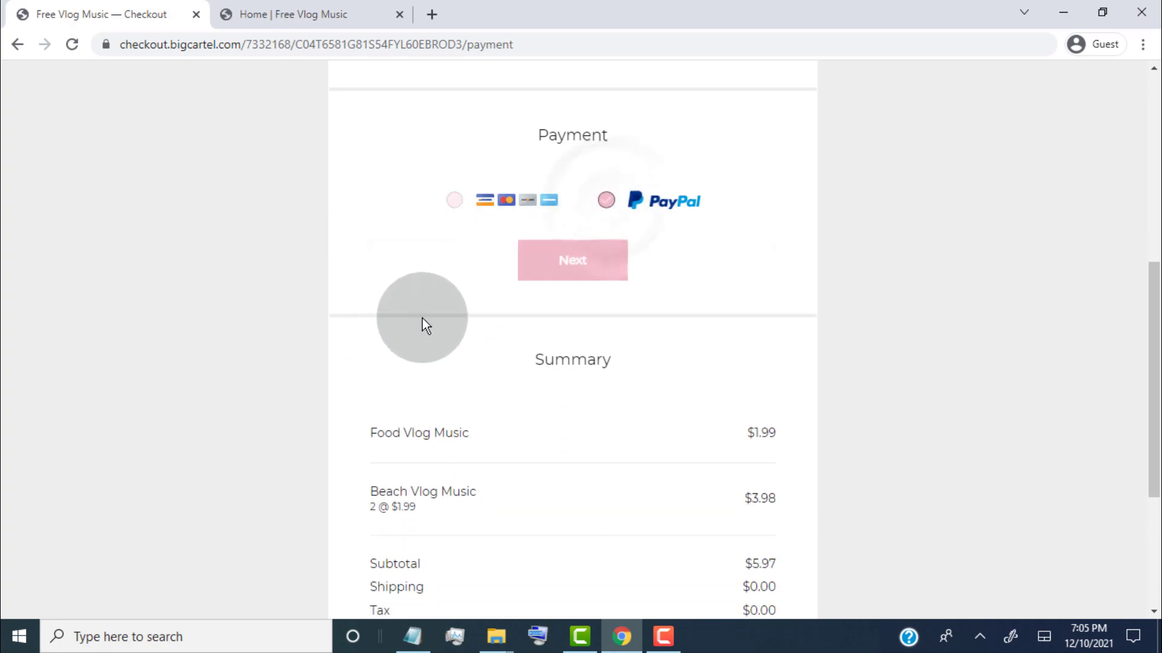
{"action": "left_click", "coordinate": [567, 282]}
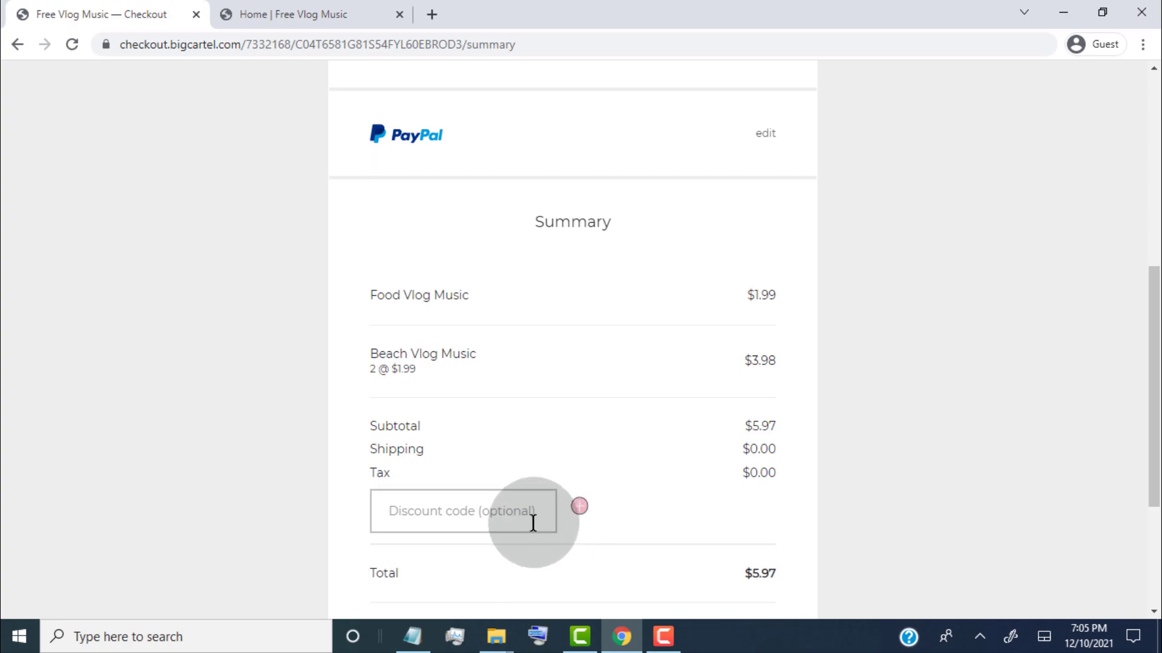
{"action": "left_click", "coordinate": [297, 14]}
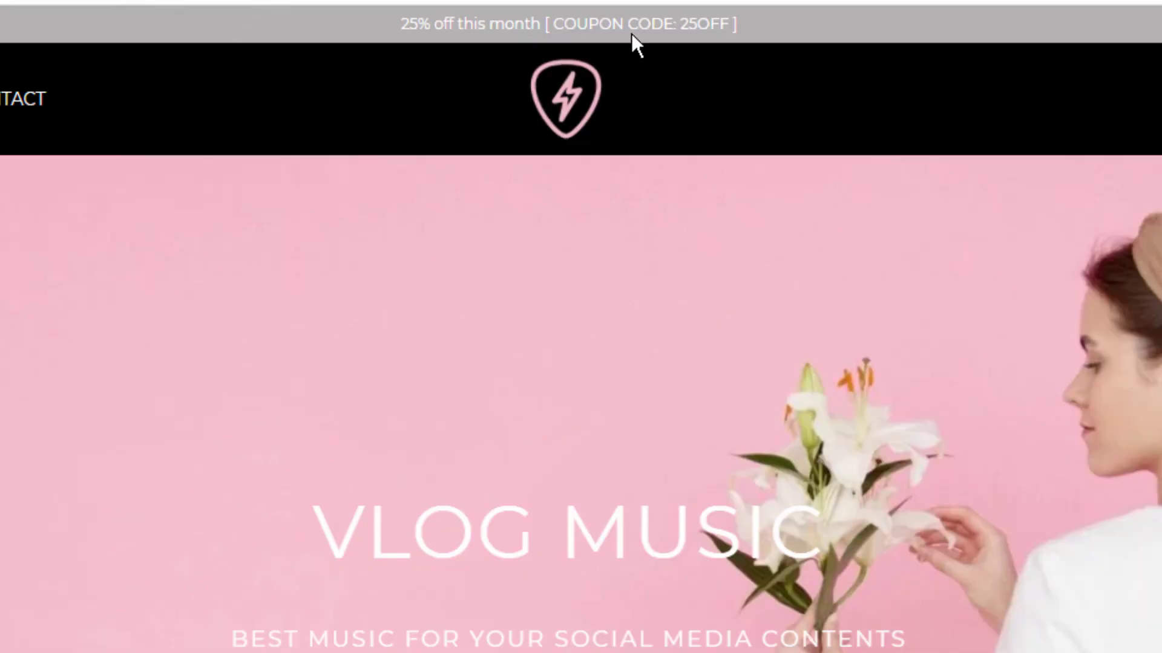
Copy the coupon code 25OFF from the store's announcement bar
{"action": "left_click_drag", "start_coordinate": [731, 24], "coordinate": [680, 26]}
{"action": "right_click", "coordinate": [703, 23]}
{"action": "left_click", "coordinate": [737, 42]}
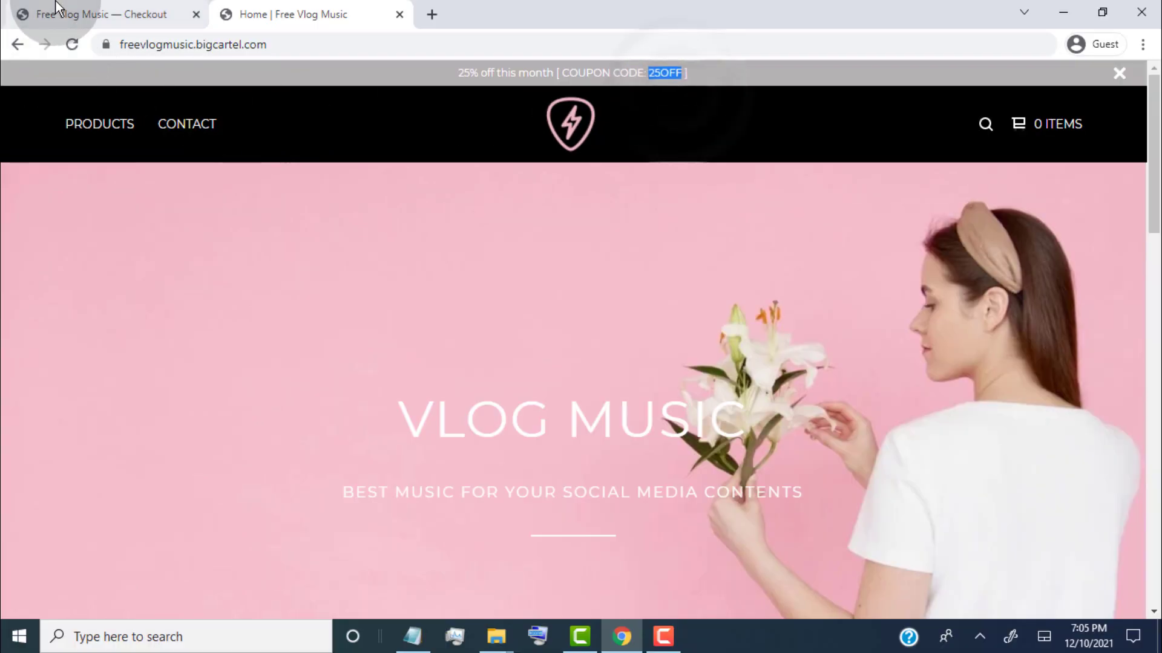
Paste 25OFF as the checkout discount code, apply it for a $4.48 total, and pay with PayPal
{"action": "left_click", "coordinate": [72, 14]}
{"action": "left_click", "coordinate": [394, 510]}
{"action": "right_click", "coordinate": [398, 510]}
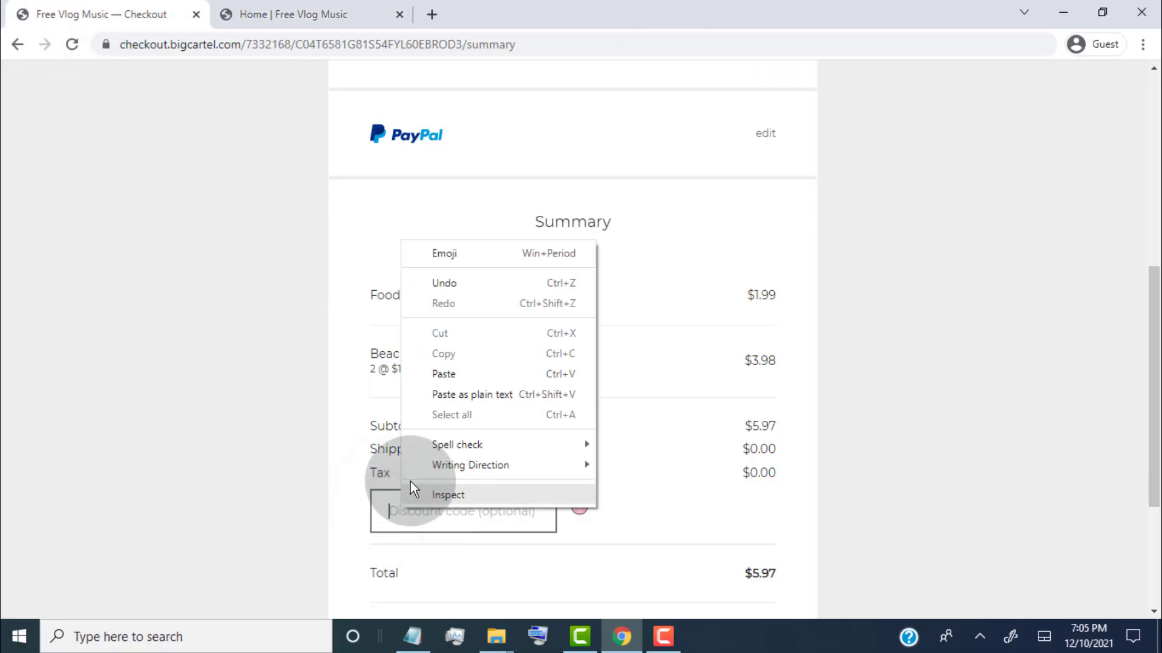
{"action": "left_click", "coordinate": [433, 375]}
{"action": "left_click", "coordinate": [581, 509]}
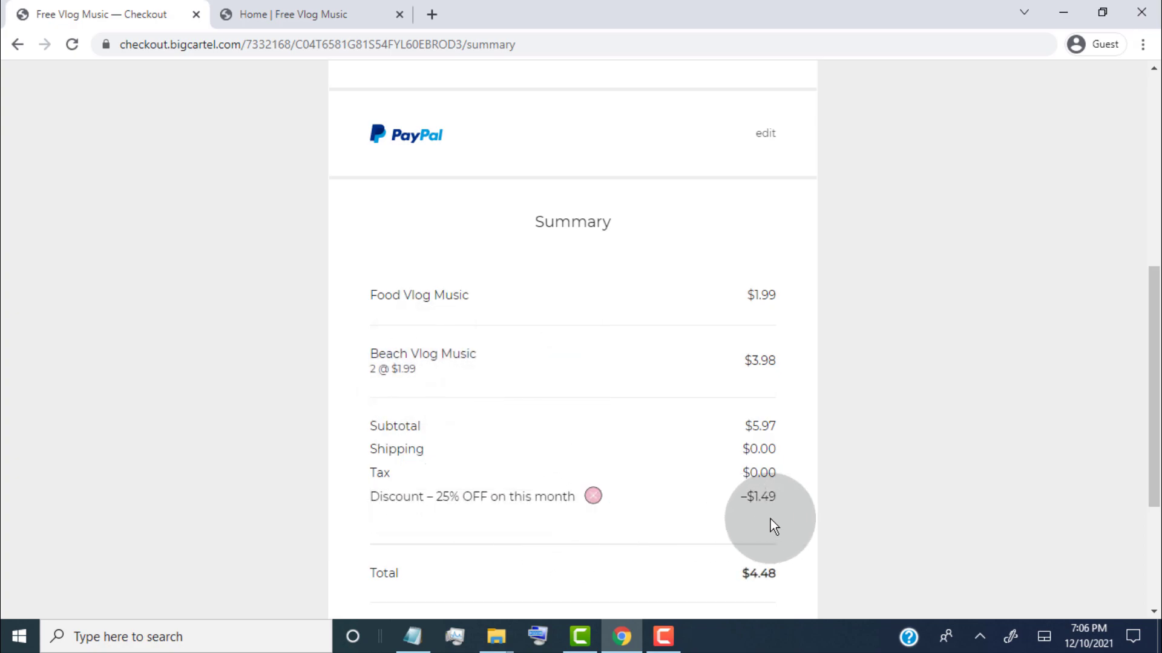
{"action": "scroll", "coordinate": [817, 536], "scroll_direction": "down", "scroll_amount": 4}
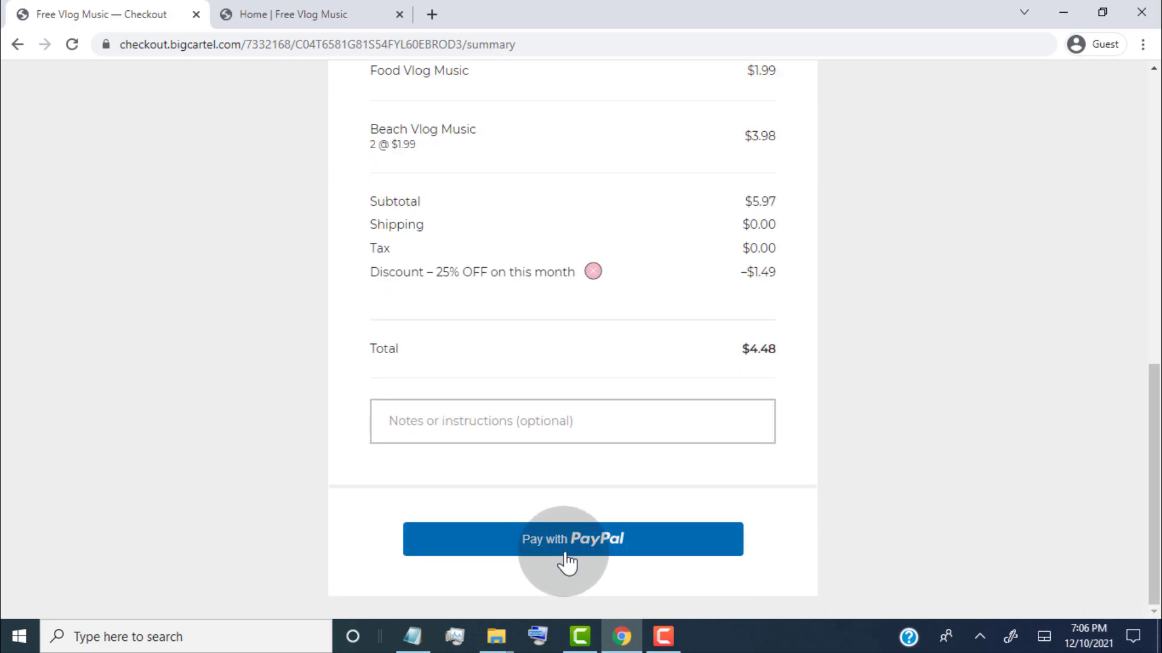
{"action": "left_click", "coordinate": [575, 545]}
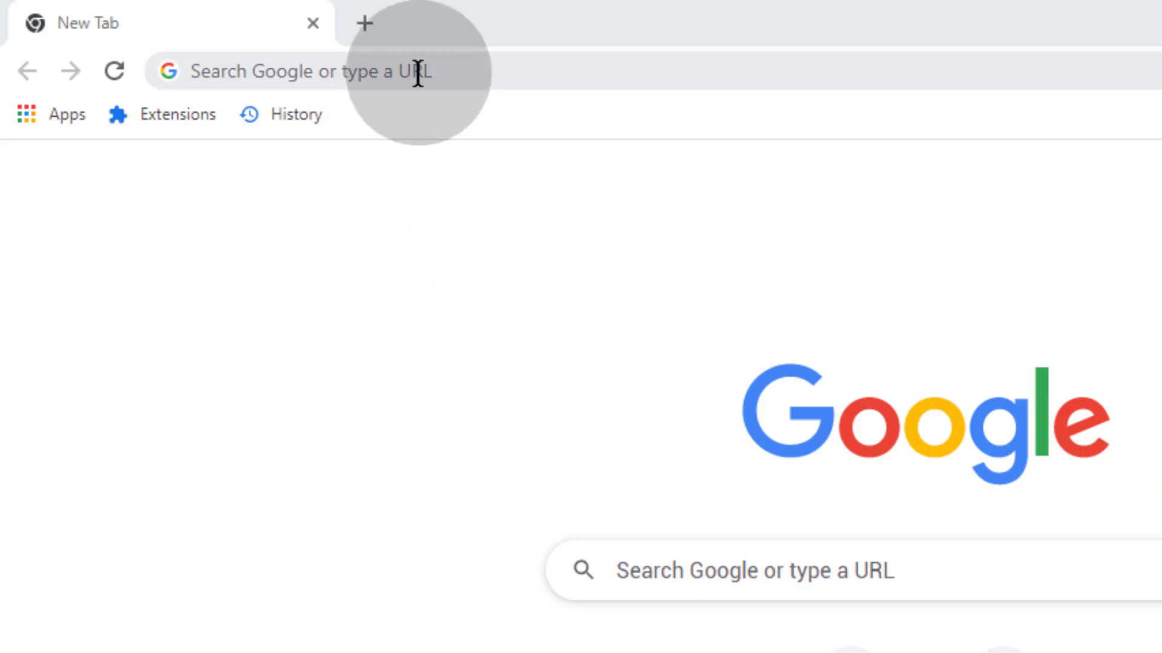
Search Google for 'bigcartel' and open the official bigcartel.com result
{"action": "left_click", "coordinate": [418, 71]}
{"action": "type", "text": "bigca"}
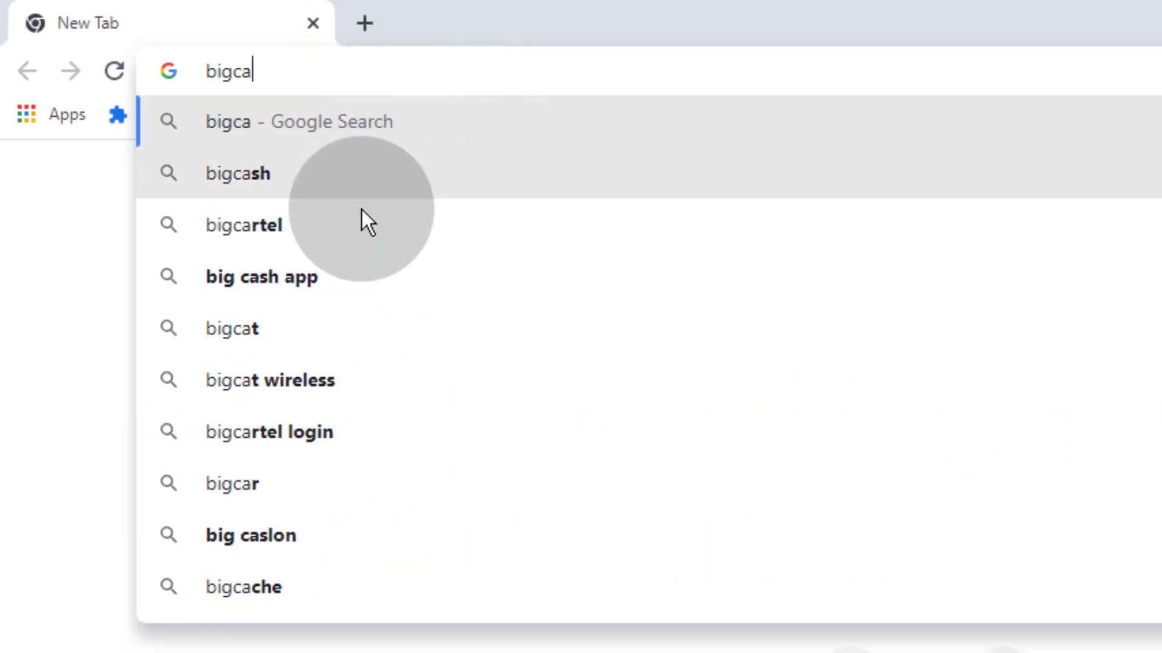
{"action": "left_click", "coordinate": [363, 224]}
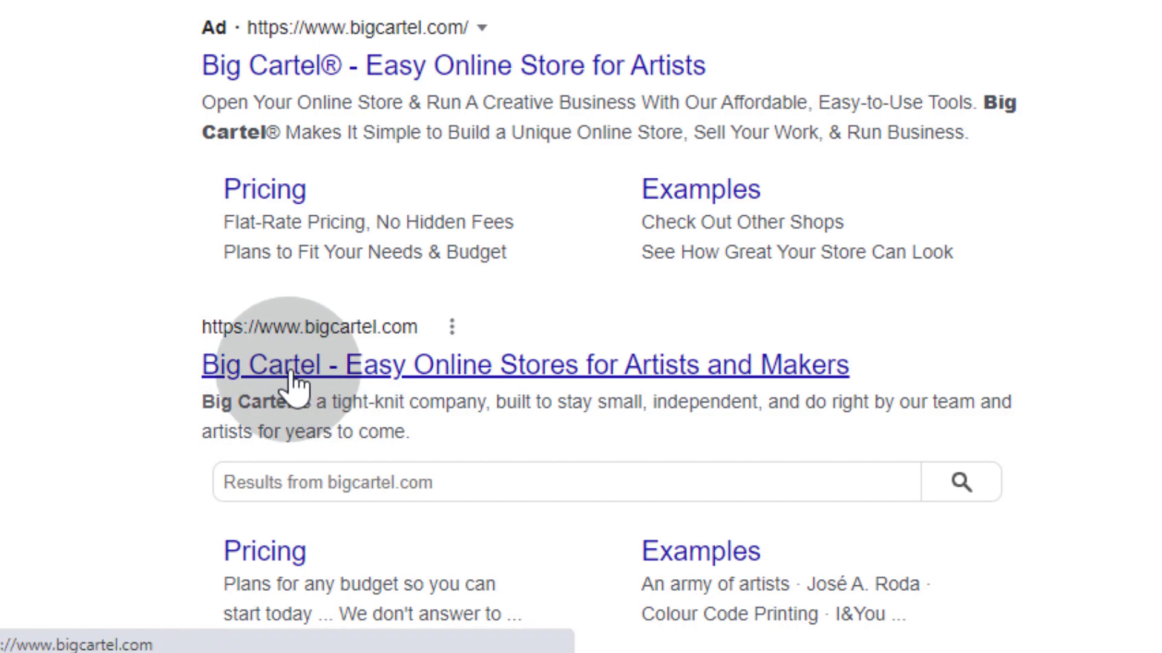
{"action": "left_click", "coordinate": [293, 379]}
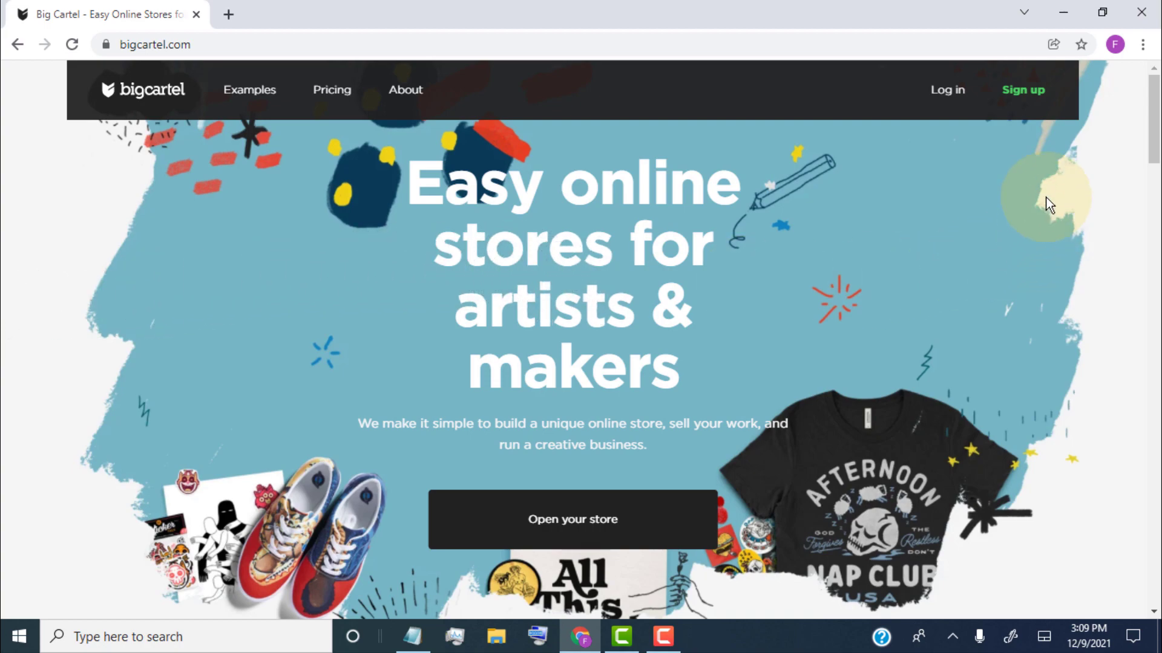
Choose the free plan from the Big Cartel sign-up plans
{"action": "left_click", "coordinate": [1025, 102]}
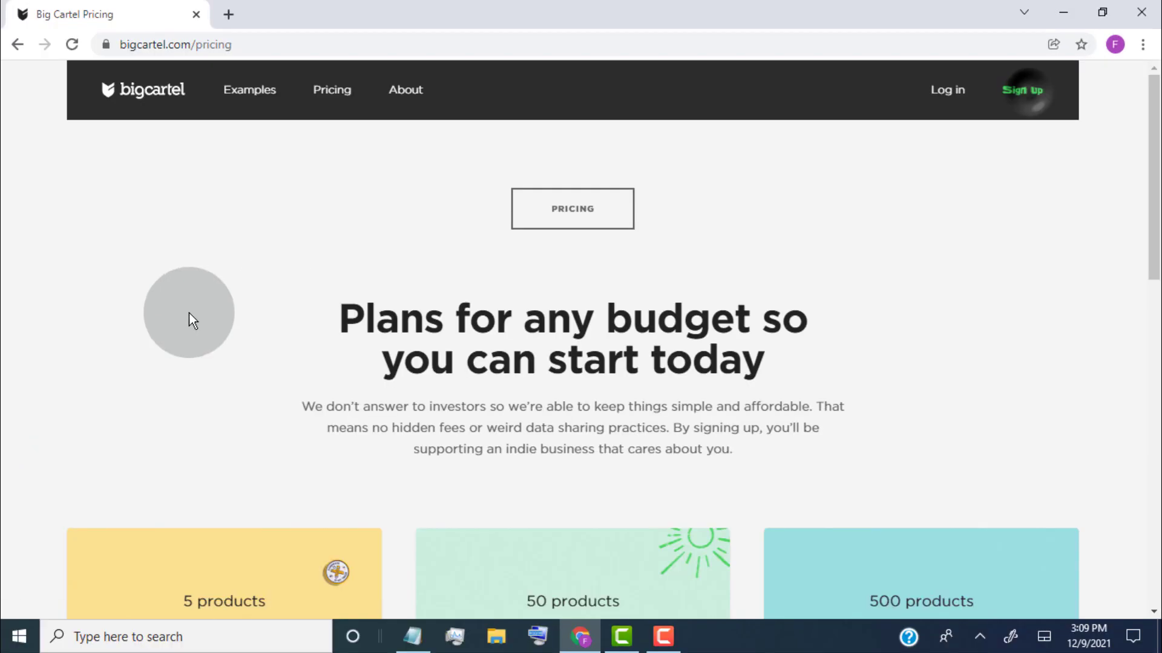
{"action": "scroll", "coordinate": [188, 313], "scroll_direction": "down", "scroll_amount": 6}
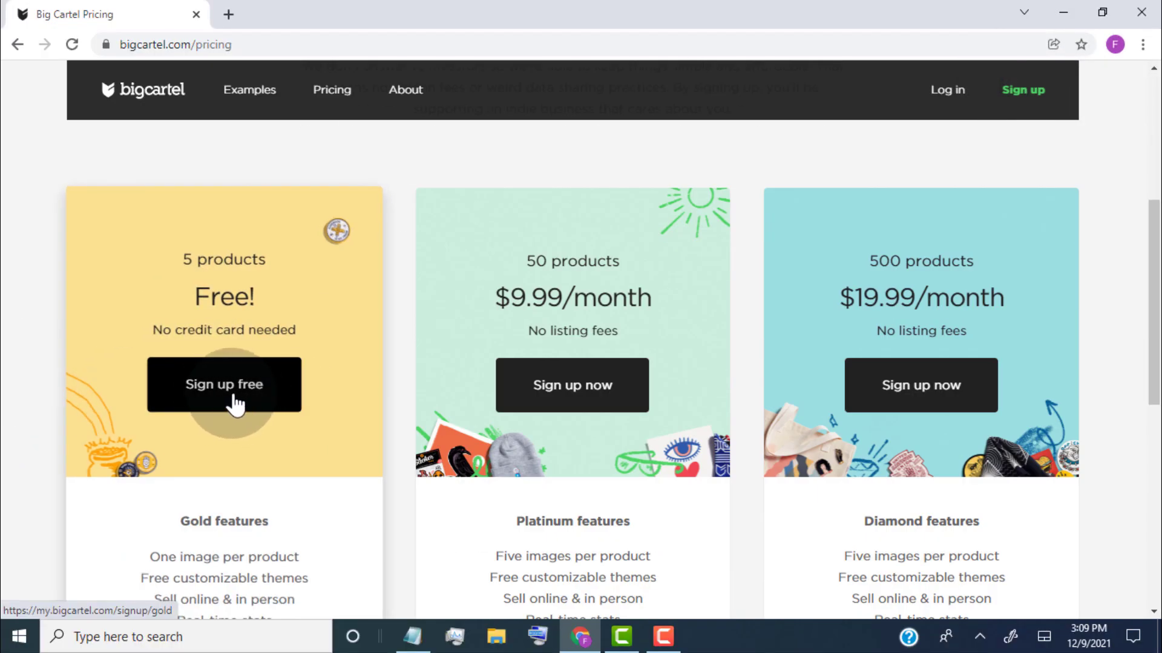
{"action": "left_click", "coordinate": [244, 407]}
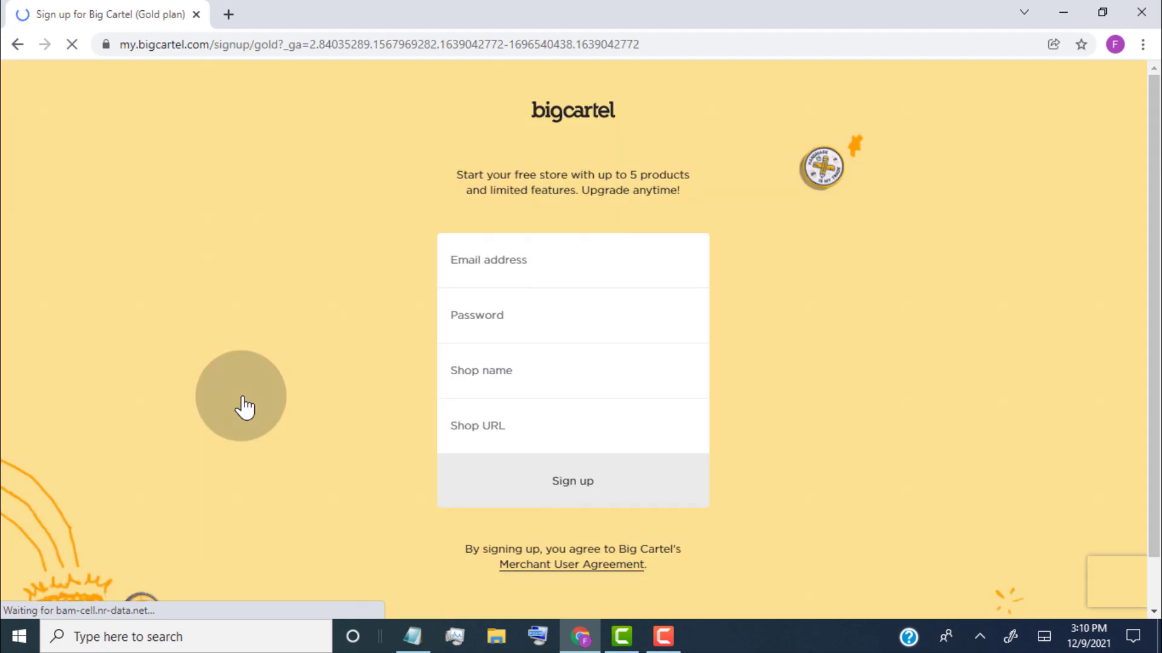
Paste the account e-mail and password, name the shop 'Free Vlog Music', and sign up
{"action": "right_click", "coordinate": [458, 272]}
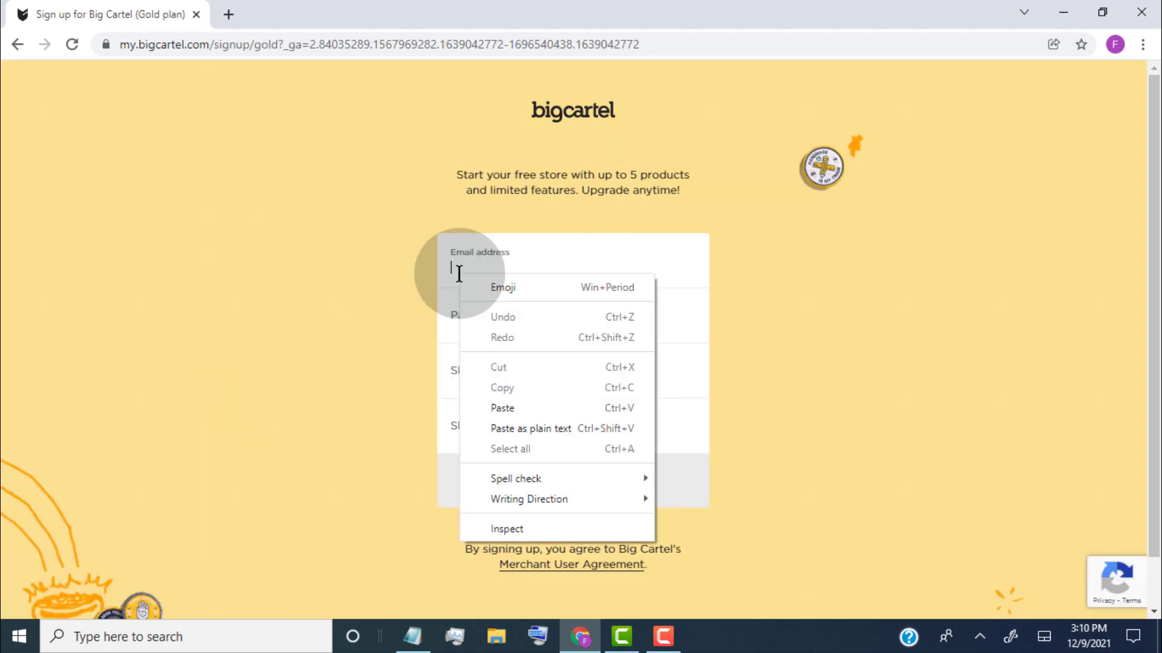
{"action": "left_click", "coordinate": [503, 408]}
{"action": "right_click", "coordinate": [473, 325]}
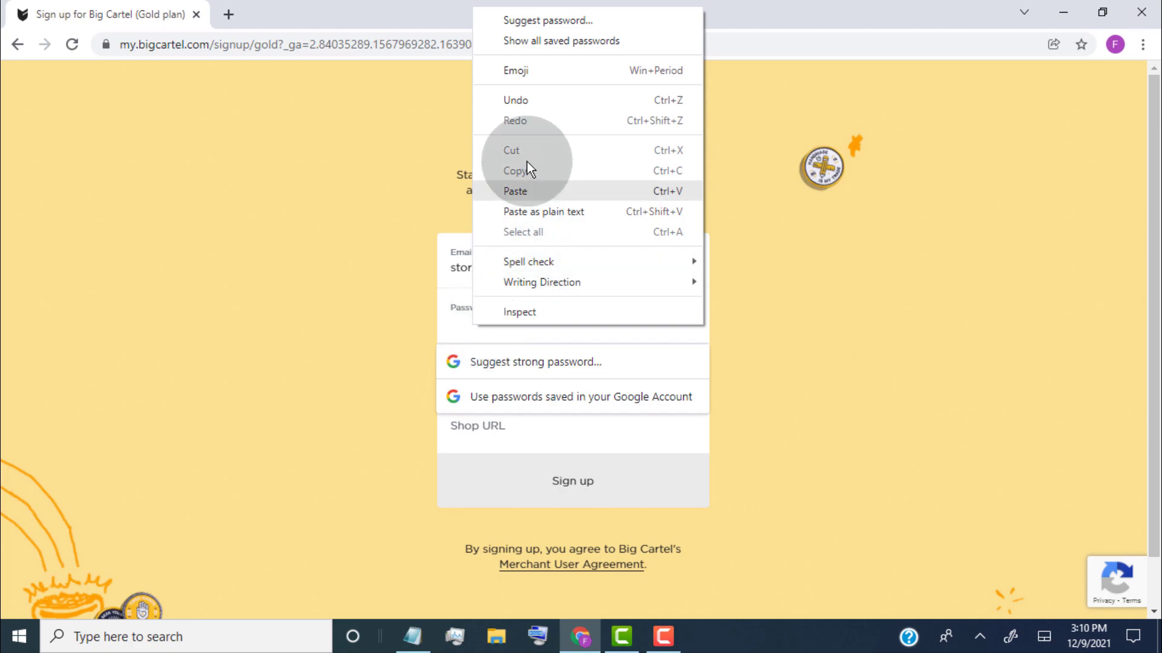
{"action": "left_click", "coordinate": [525, 191]}
{"action": "left_click", "coordinate": [327, 352]}
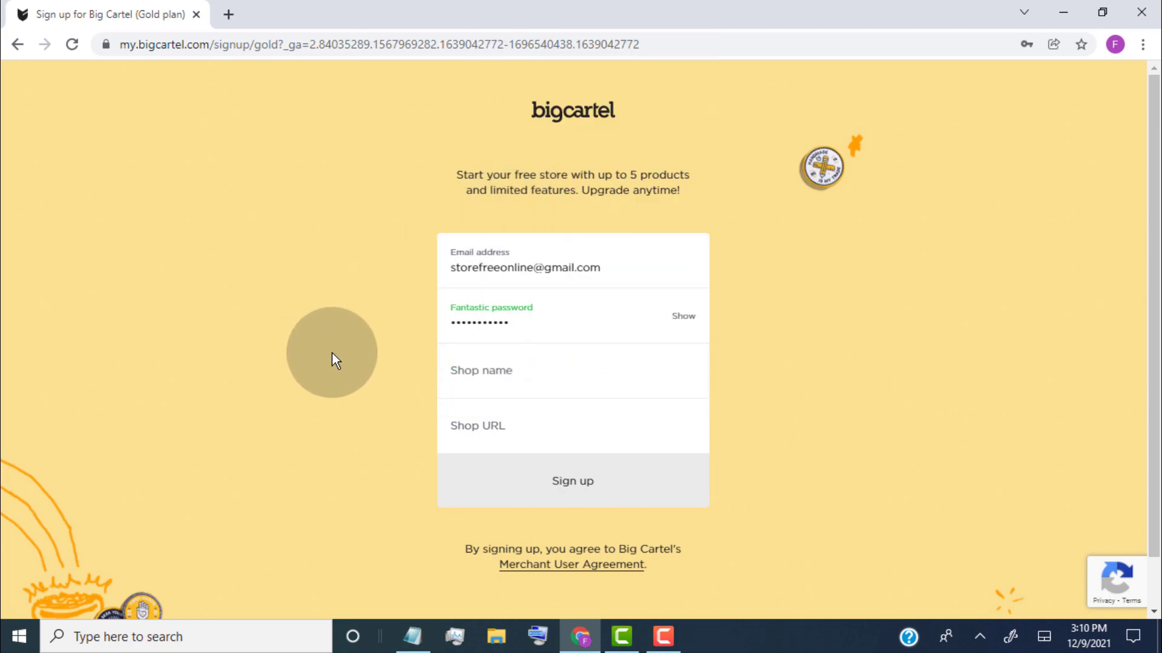
{"action": "left_click", "coordinate": [472, 387]}
{"action": "type", "text": "Free Vlog Musi"}
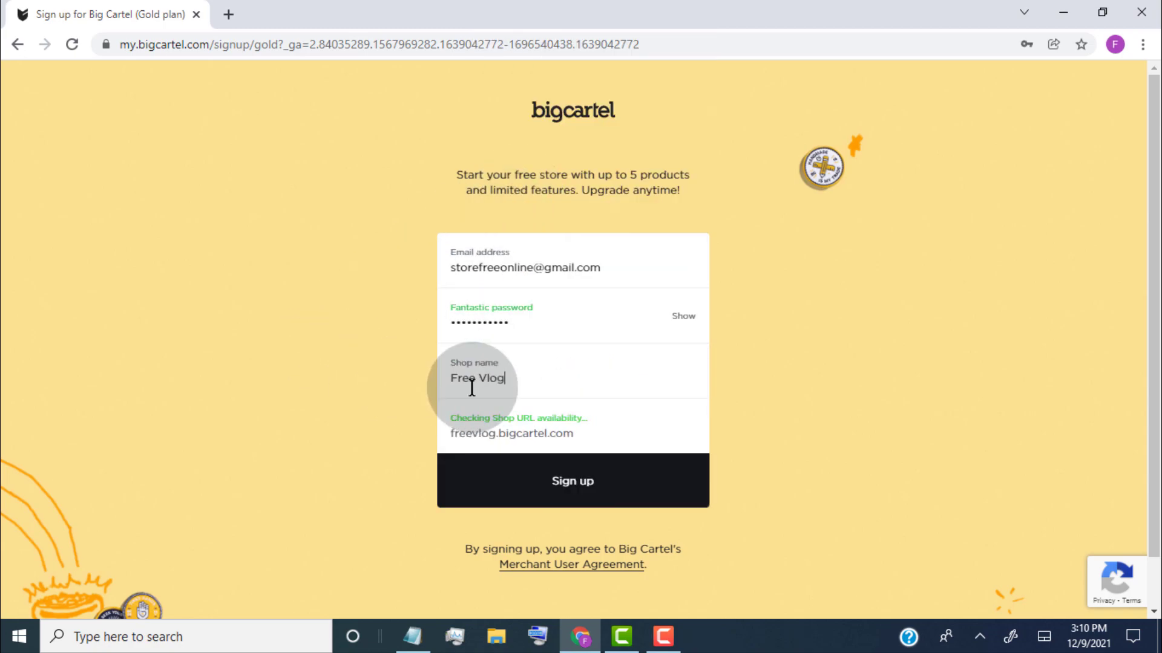
{"action": "type", "text": "c"}
{"action": "left_click", "coordinate": [575, 492]}
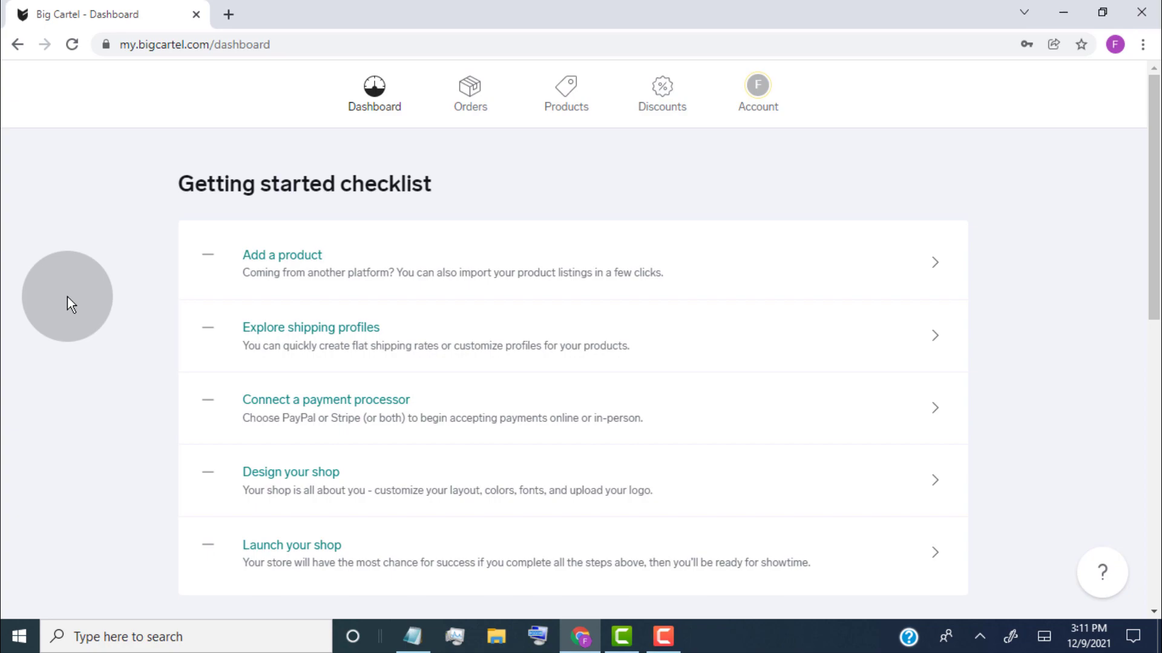
Create a new product 'Travel Vlog Music' with a 'Best Travel Vlog Mu…' description, then add a category
{"action": "left_click", "coordinate": [726, 281]}
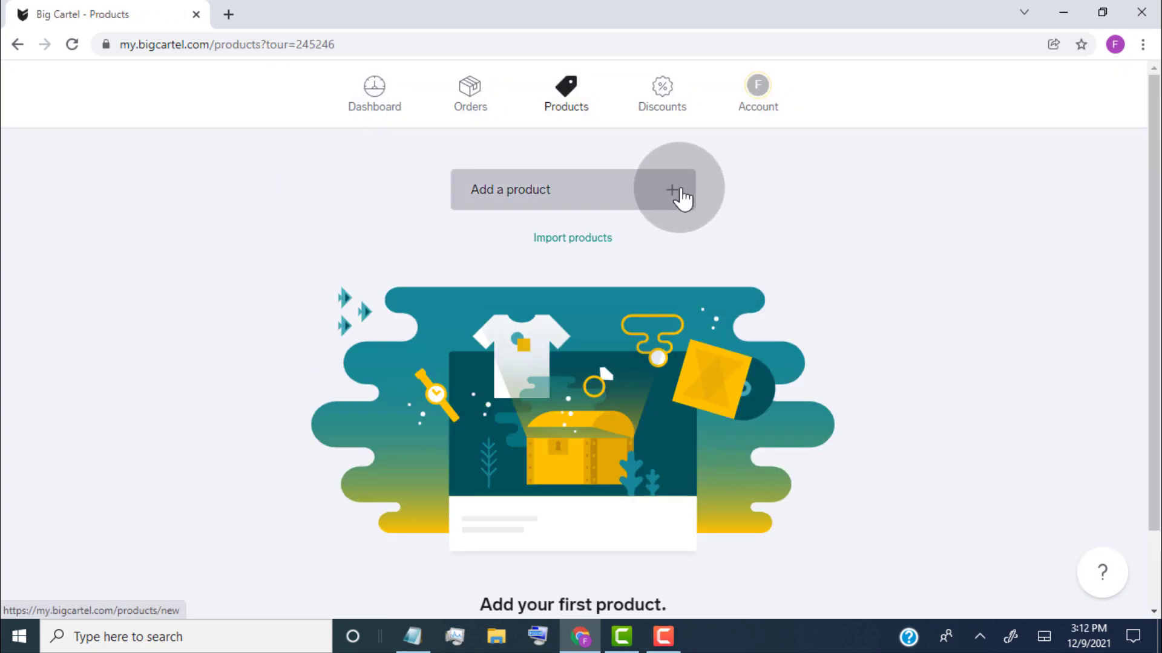
{"action": "left_click", "coordinate": [684, 198]}
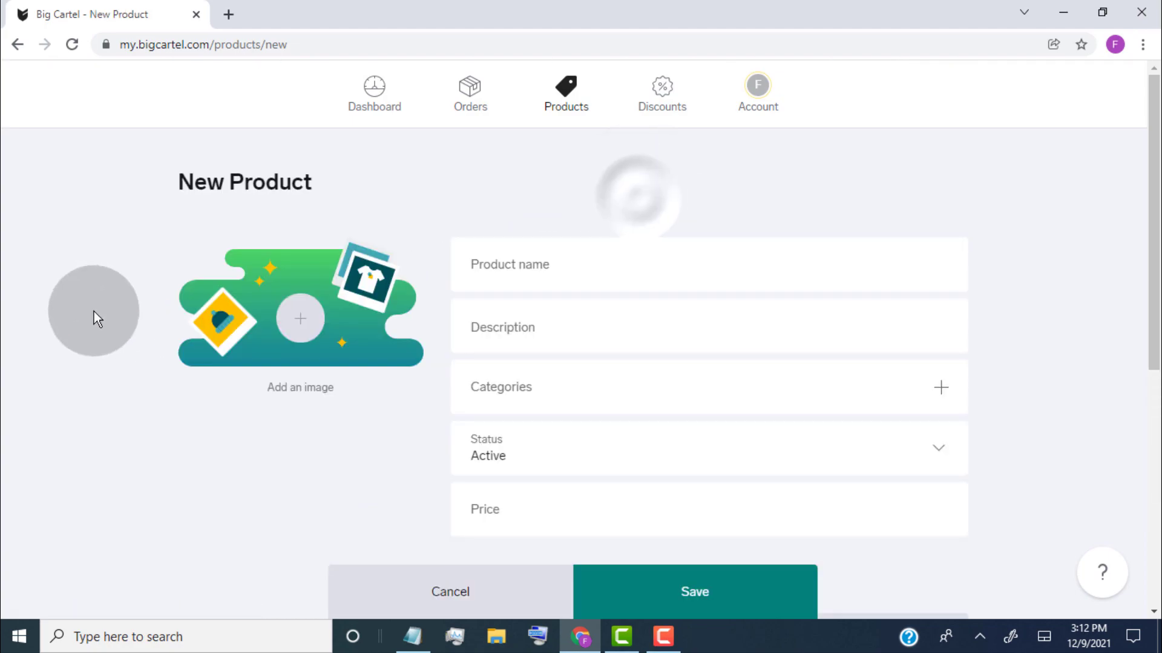
{"action": "left_click", "coordinate": [496, 279]}
{"action": "type", "text": "Travel"}
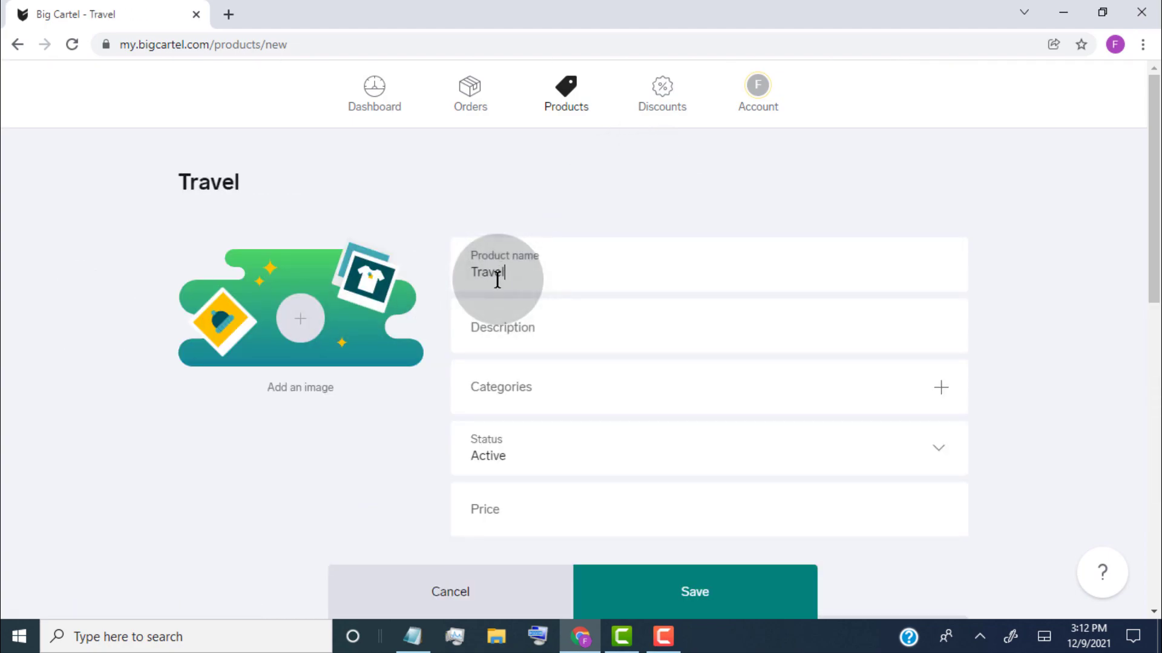
{"action": "type", "text": " Vlog Music"}
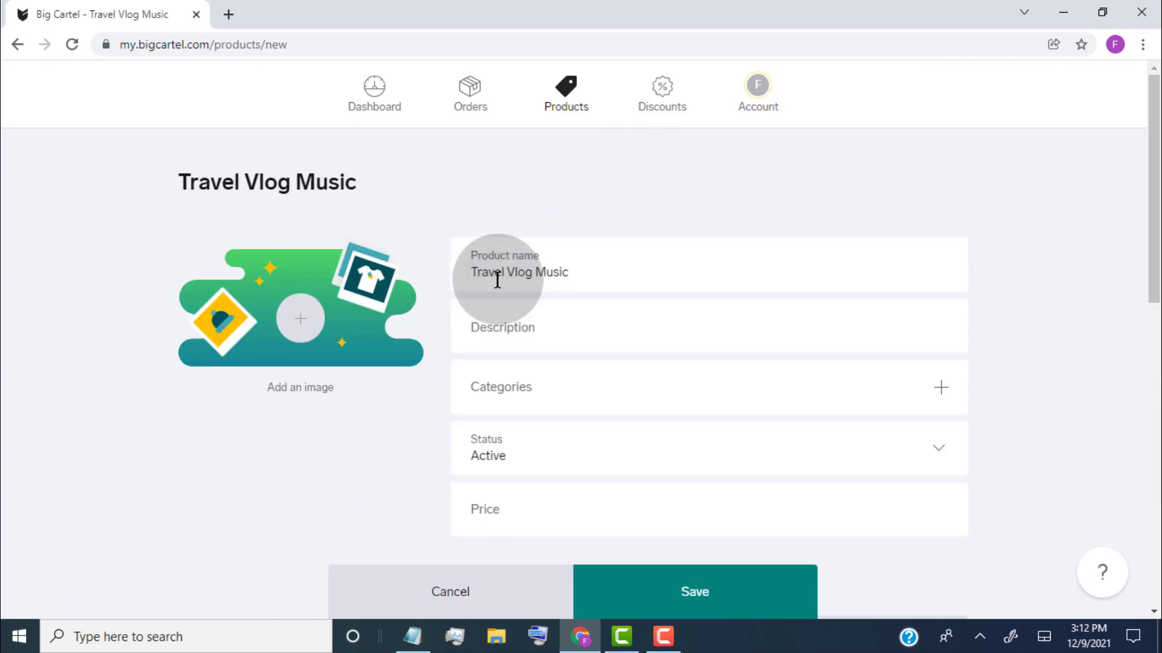
{"action": "left_click", "coordinate": [536, 329]}
{"action": "type", "text": "Best Travel Vlog Music for Your Social Media"}
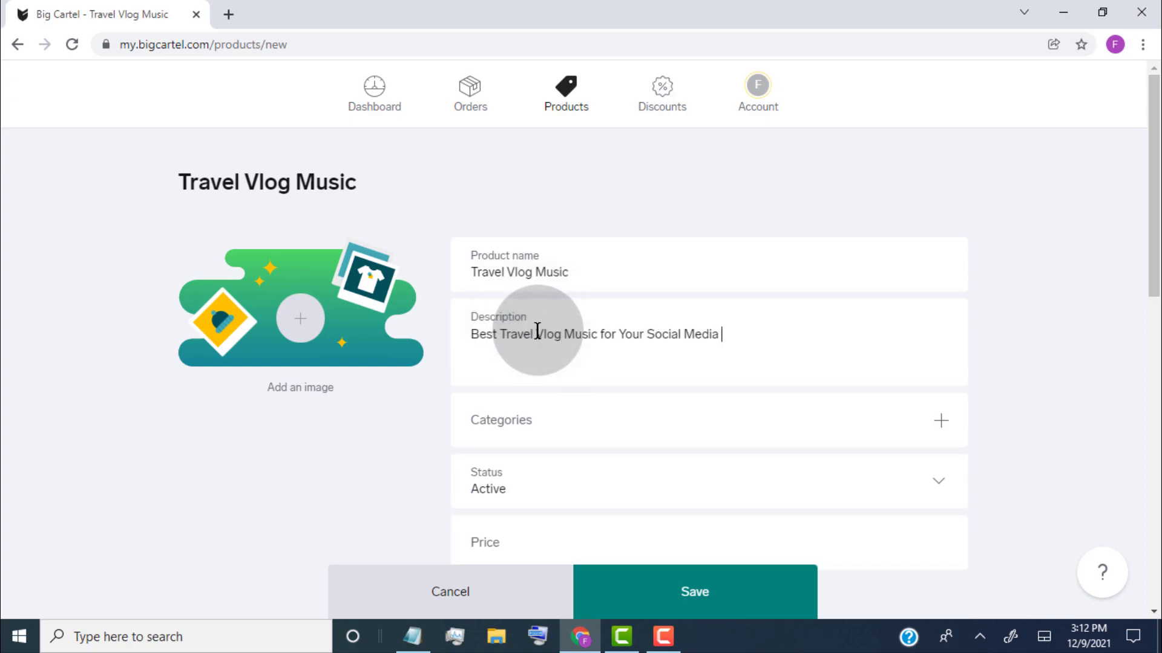
{"action": "type", "text": ".."}
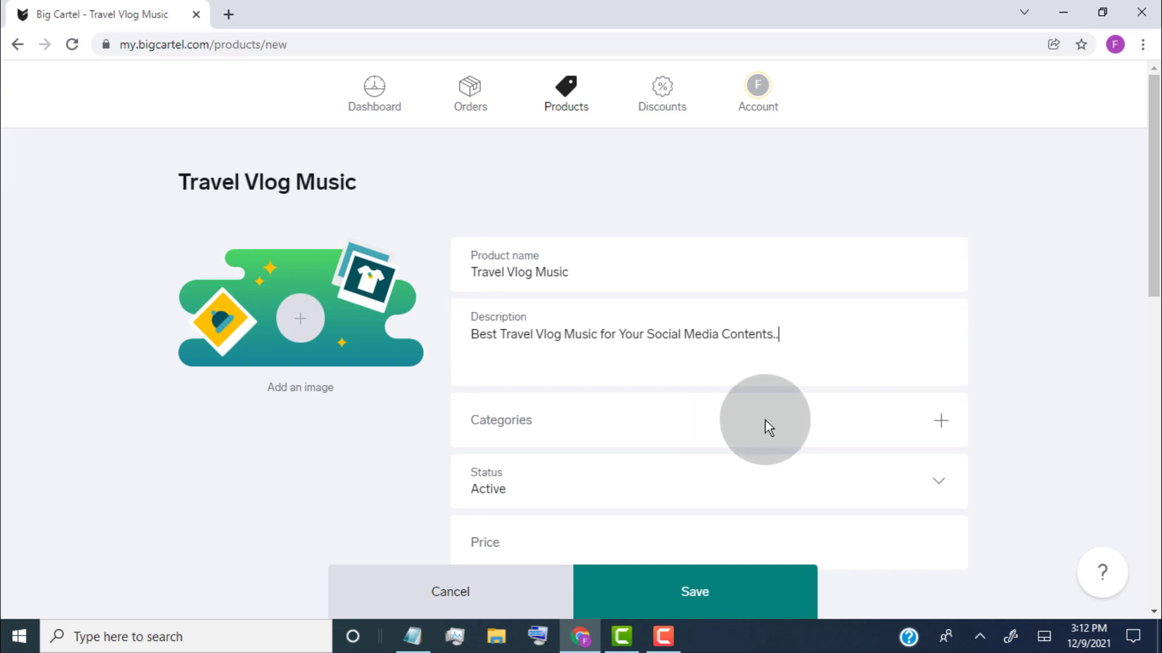
{"action": "left_click", "coordinate": [938, 426]}
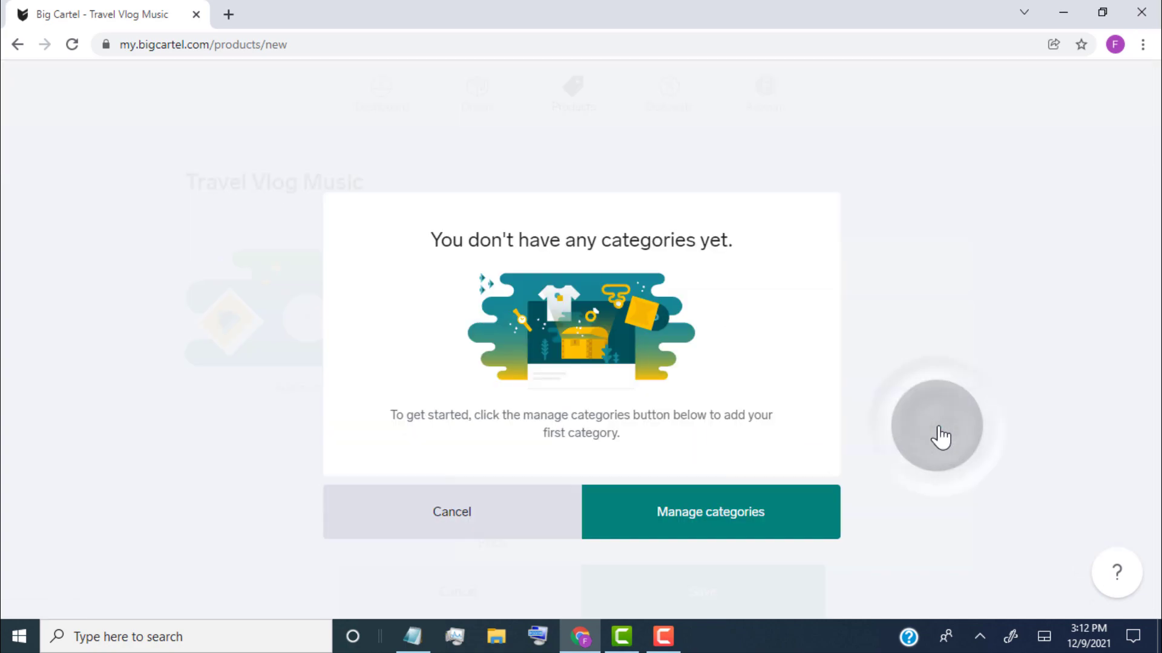
Add and save a 'Travel Music' category, then confirm it for Travel Vlog Music
{"action": "left_click", "coordinate": [693, 532]}
{"action": "left_click", "coordinate": [735, 344]}
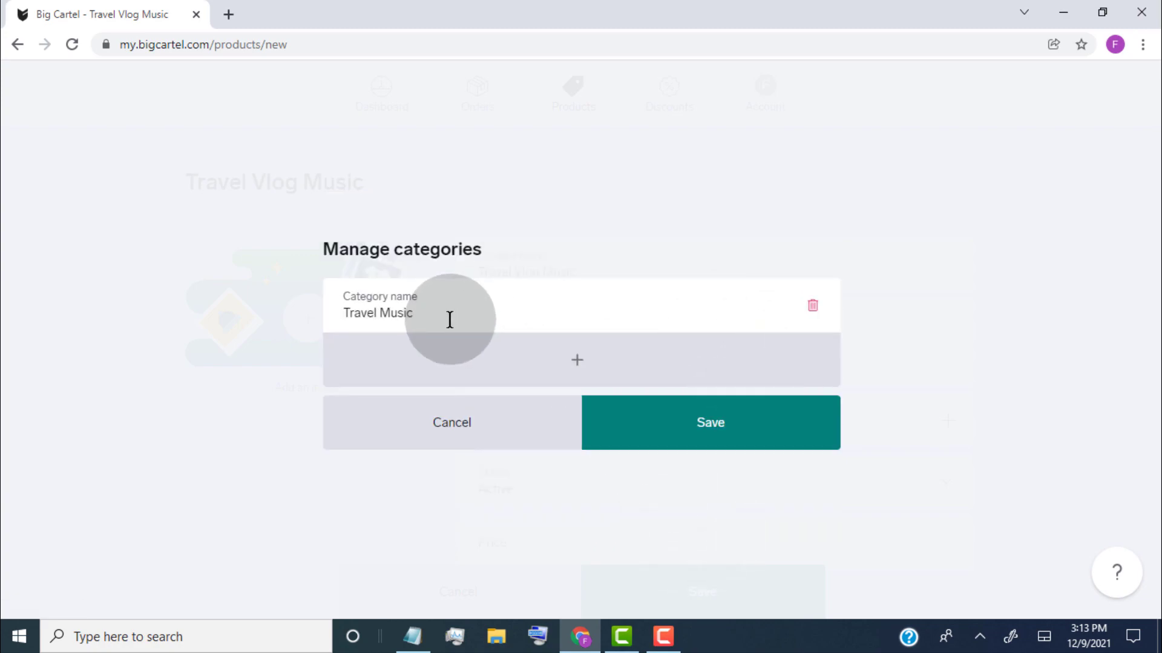
{"action": "left_click", "coordinate": [714, 445]}
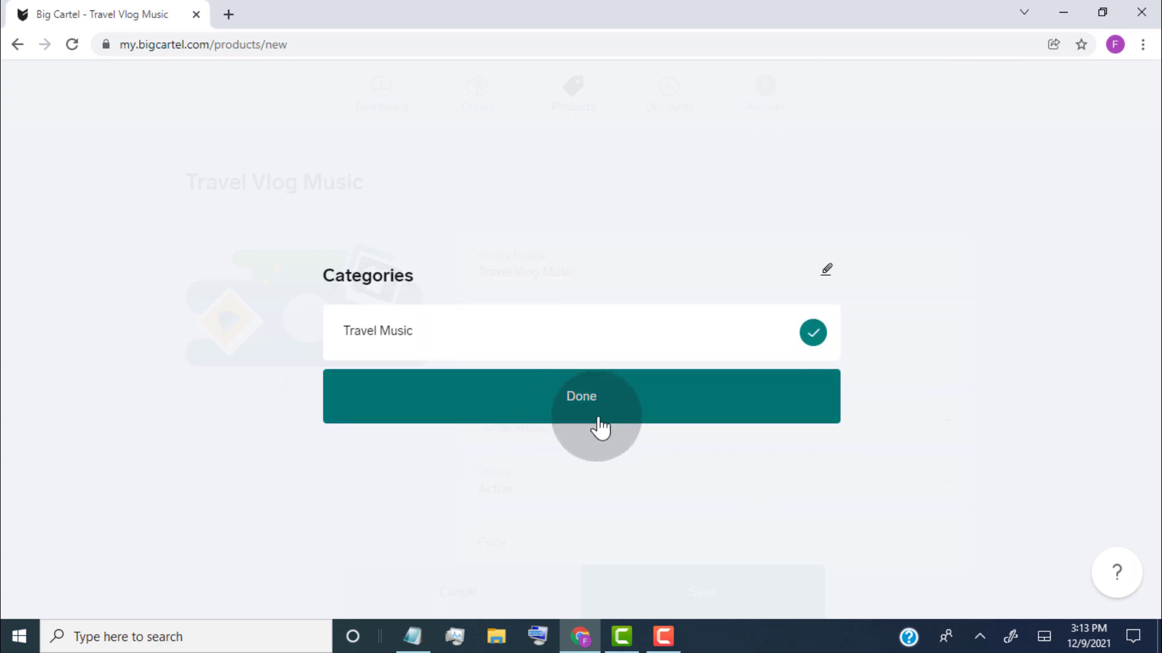
{"action": "left_click", "coordinate": [570, 415]}
Keep the status Active, enter a ₹0.99 price, and mark the product On sale
{"action": "scroll", "coordinate": [306, 434], "scroll_direction": "down", "scroll_amount": 3}
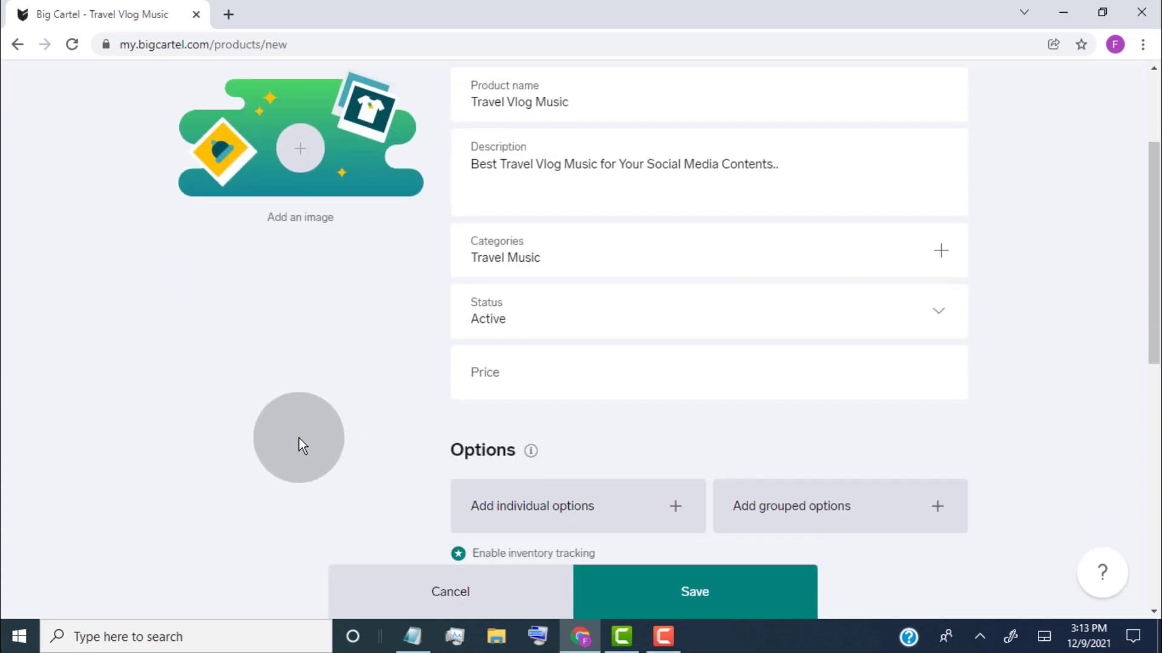
{"action": "left_click", "coordinate": [913, 316]}
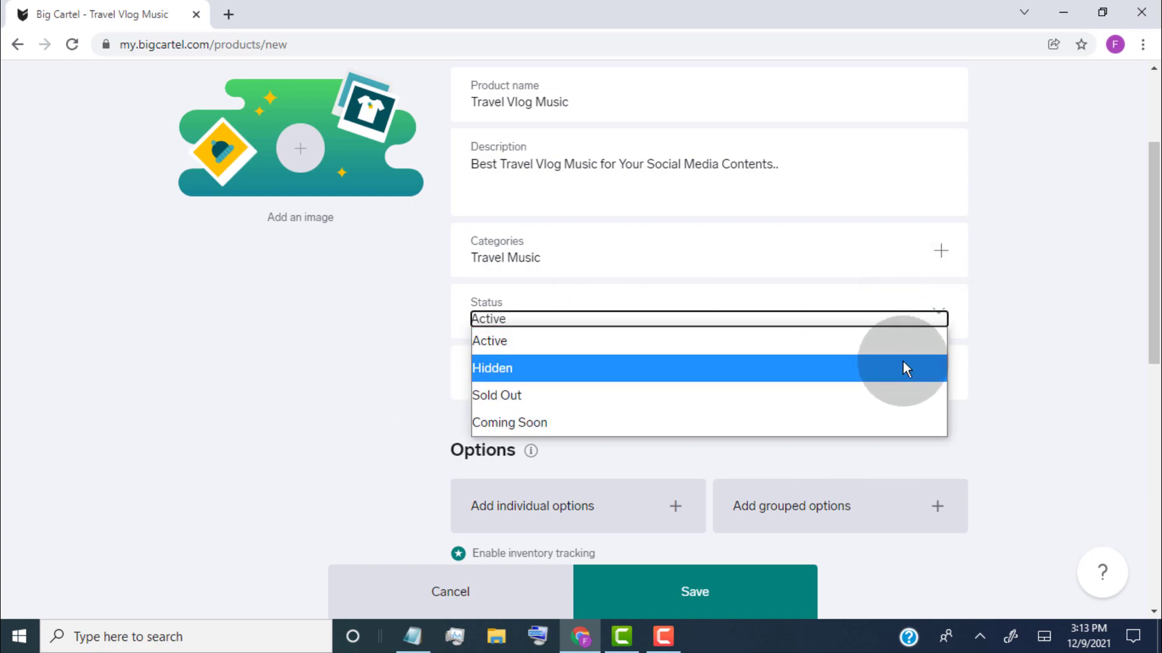
{"action": "left_click", "coordinate": [880, 340]}
{"action": "left_click", "coordinate": [519, 380]}
{"action": "type", "text": "0.99"}
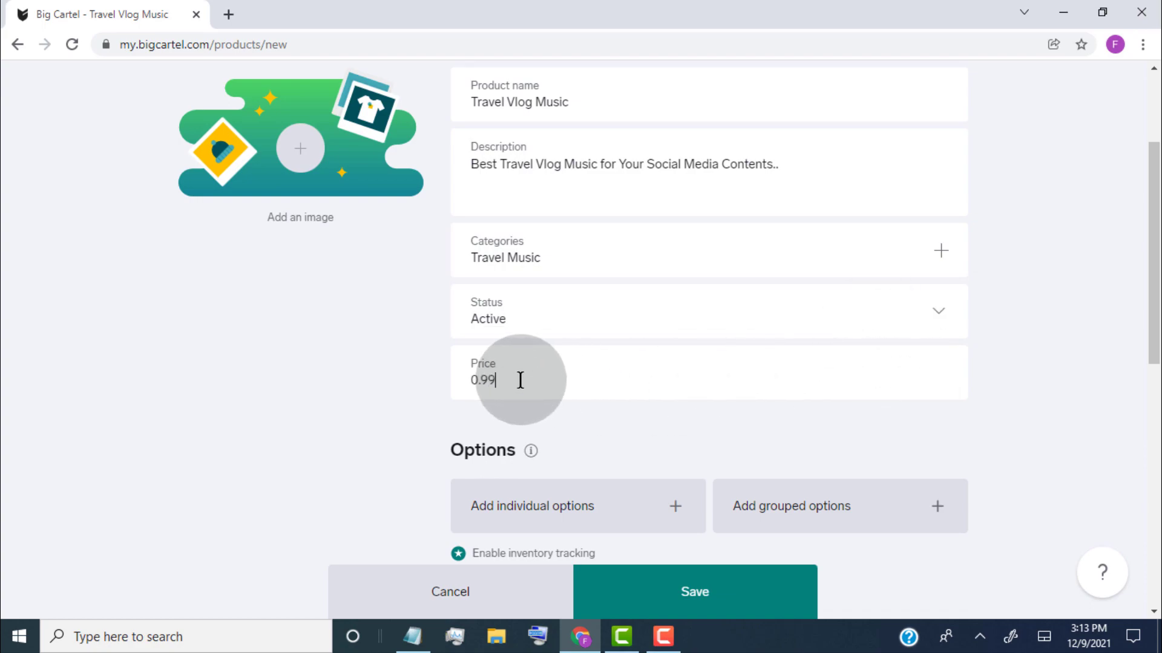
{"action": "left_click", "coordinate": [359, 405]}
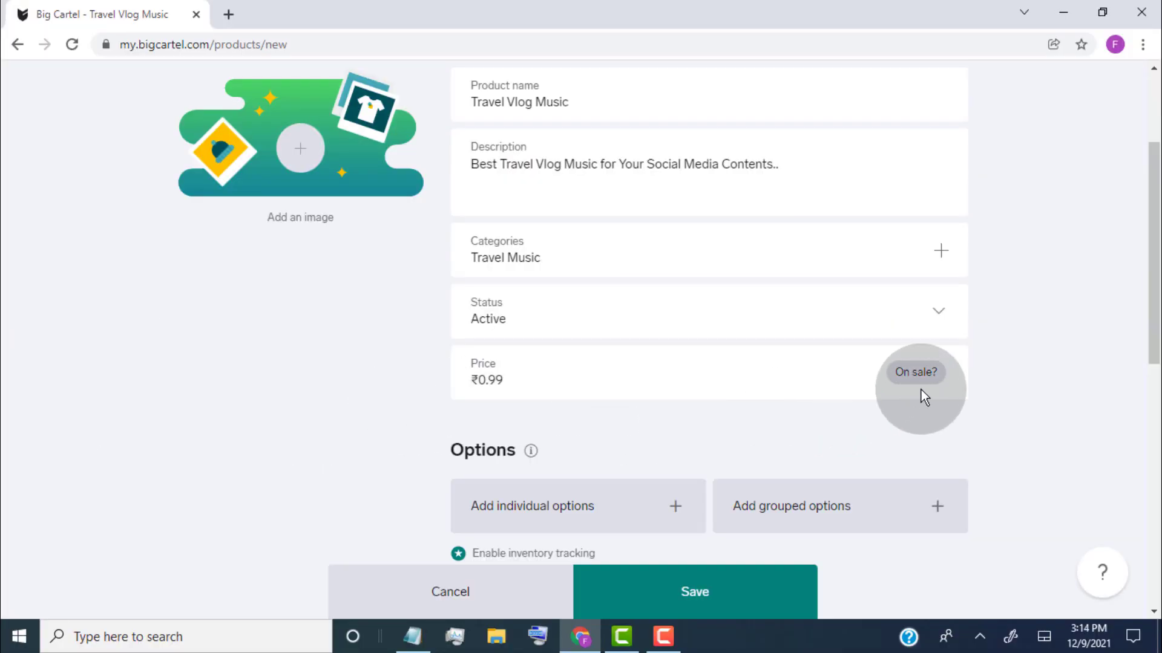
{"action": "left_click", "coordinate": [906, 384]}
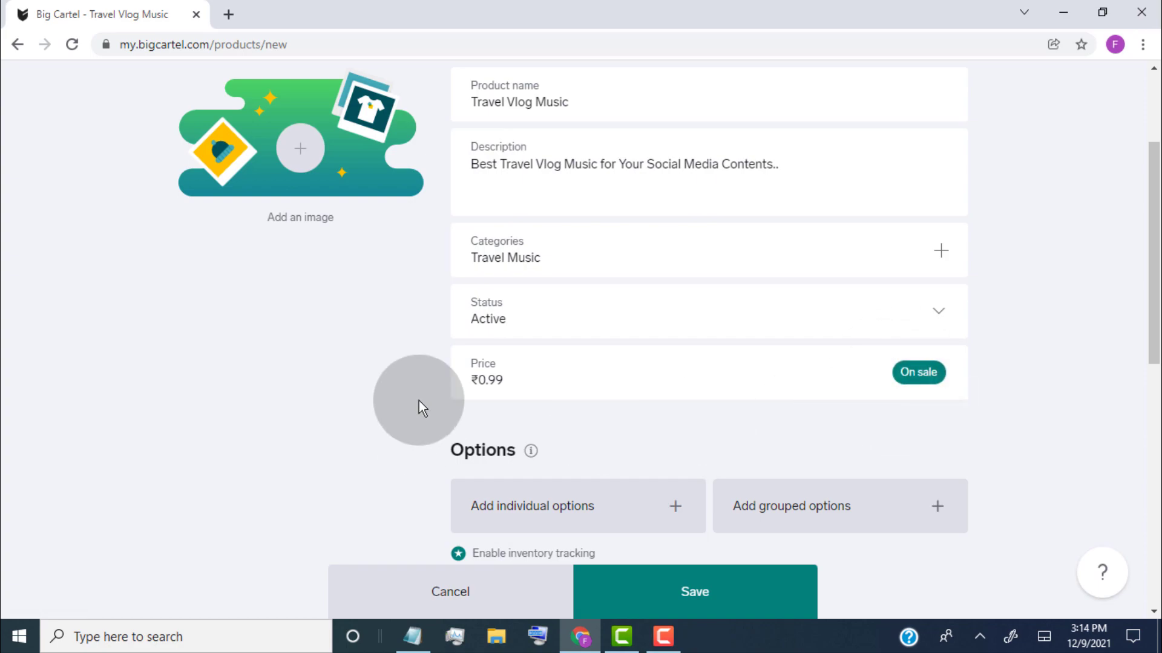
{"action": "scroll", "coordinate": [393, 399], "scroll_direction": "down", "scroll_amount": 3}
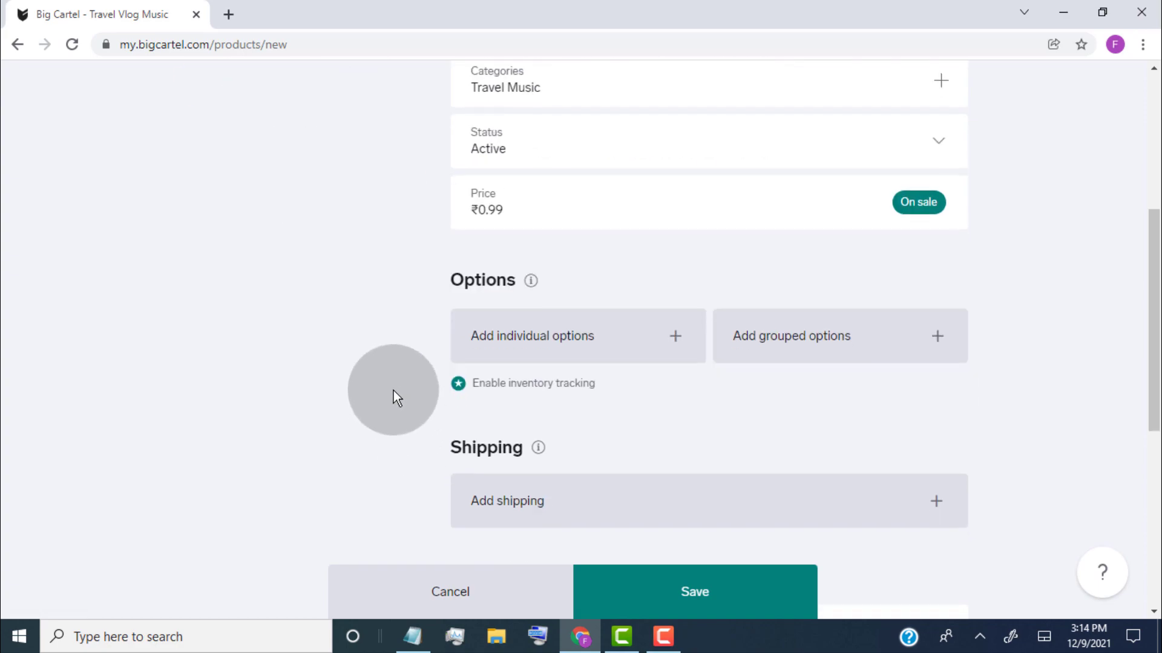
Try adding an individual option and an option group, then discard both
{"action": "left_click", "coordinate": [688, 352]}
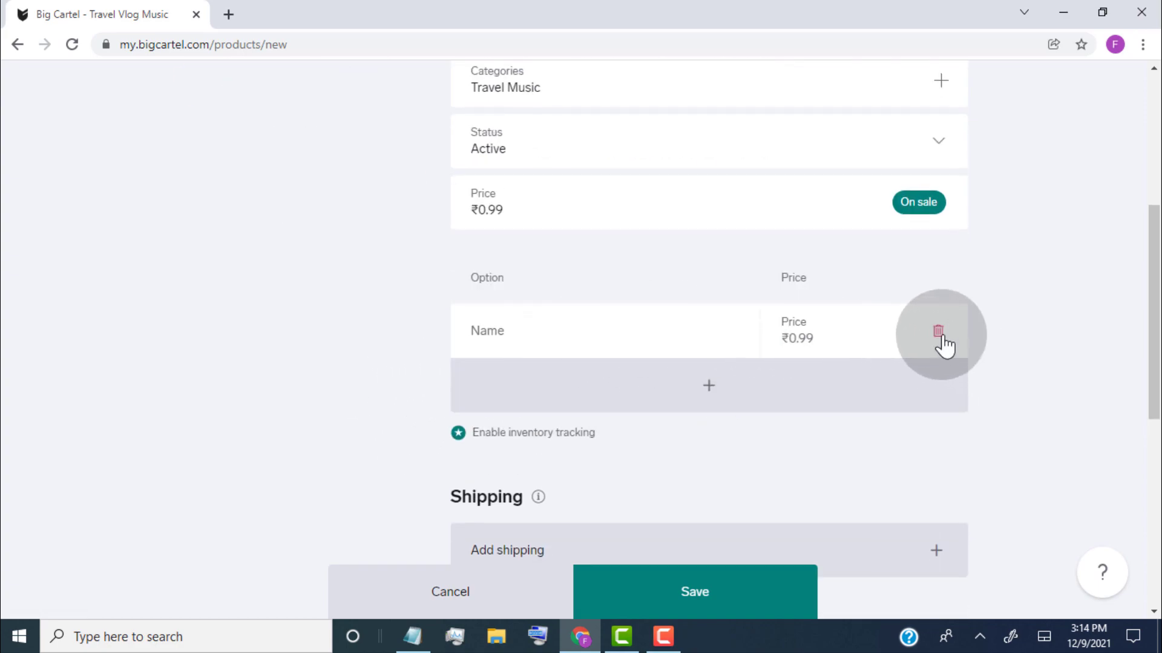
{"action": "left_click", "coordinate": [944, 340]}
{"action": "left_click", "coordinate": [815, 355]}
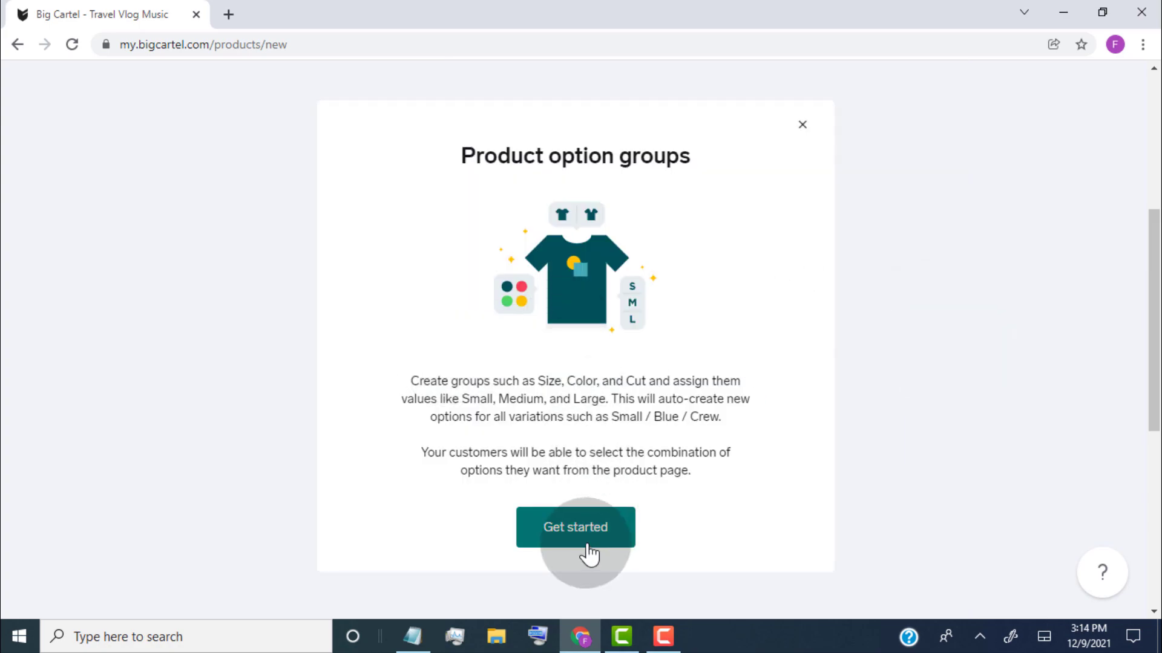
{"action": "left_click", "coordinate": [602, 533]}
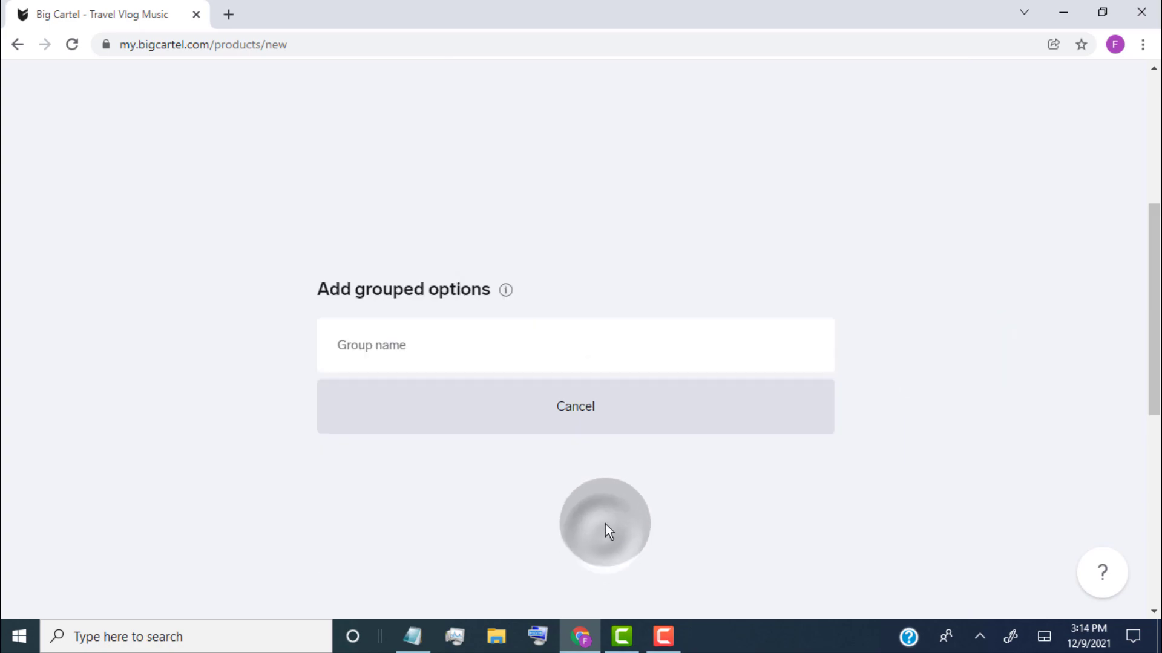
{"action": "left_click", "coordinate": [578, 416]}
Add a shipping rate row and delete it, leaving the product without shipping entries
{"action": "scroll", "coordinate": [419, 420], "scroll_direction": "down", "scroll_amount": 3}
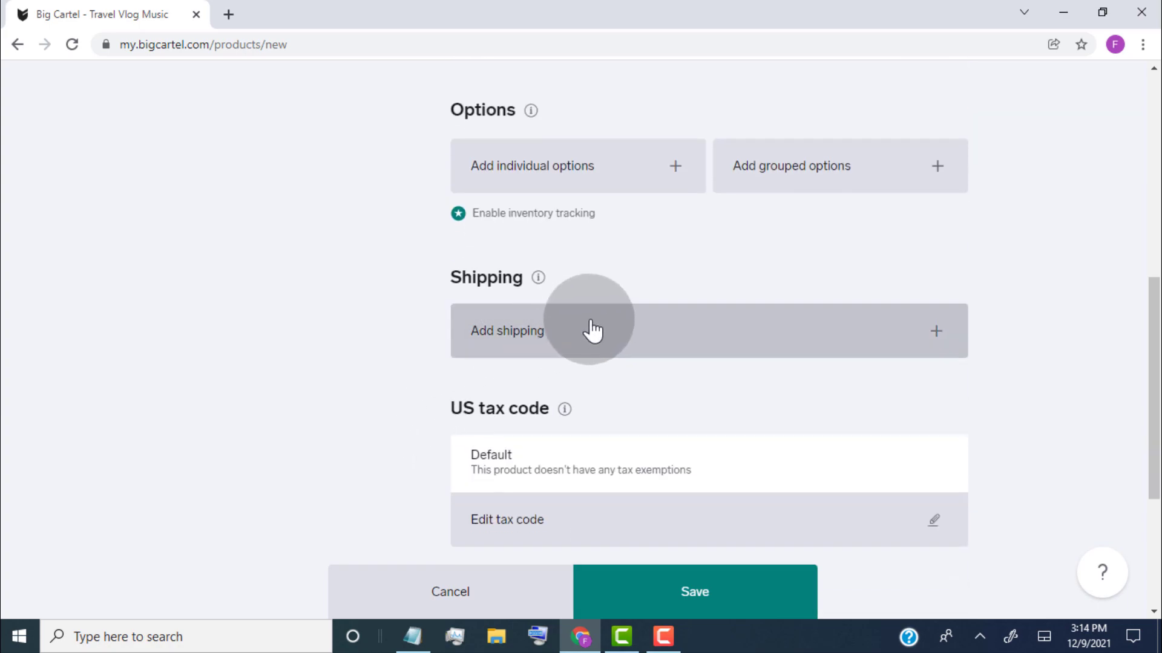
{"action": "left_click", "coordinate": [627, 331]}
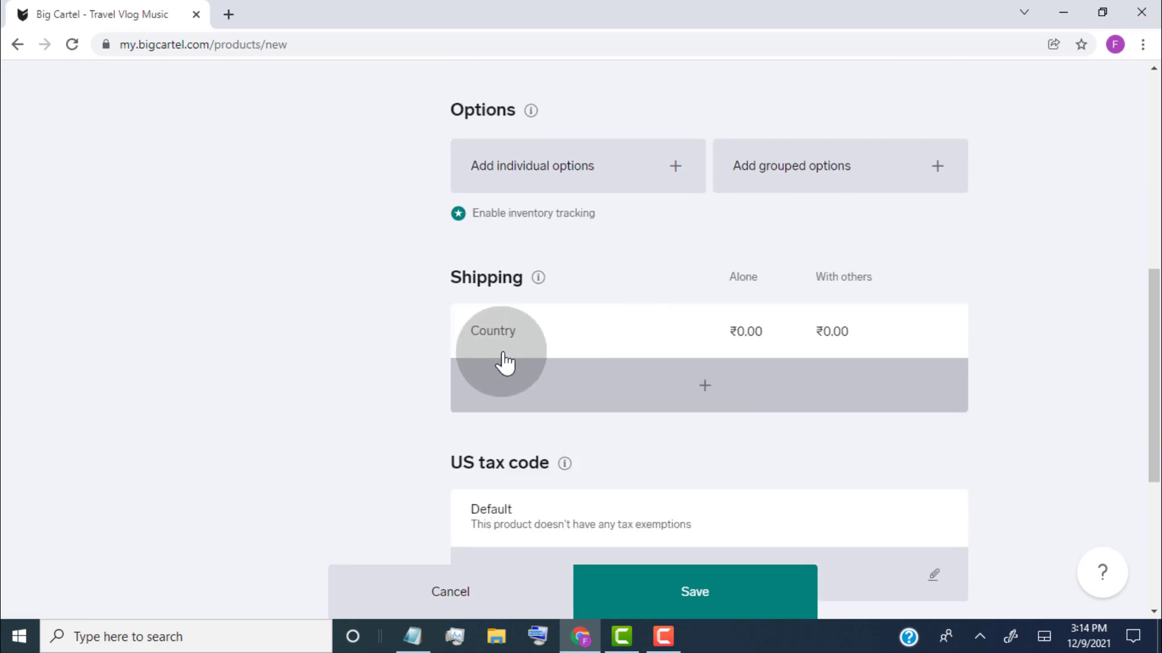
{"action": "left_click", "coordinate": [760, 335]}
{"action": "left_click", "coordinate": [938, 339]}
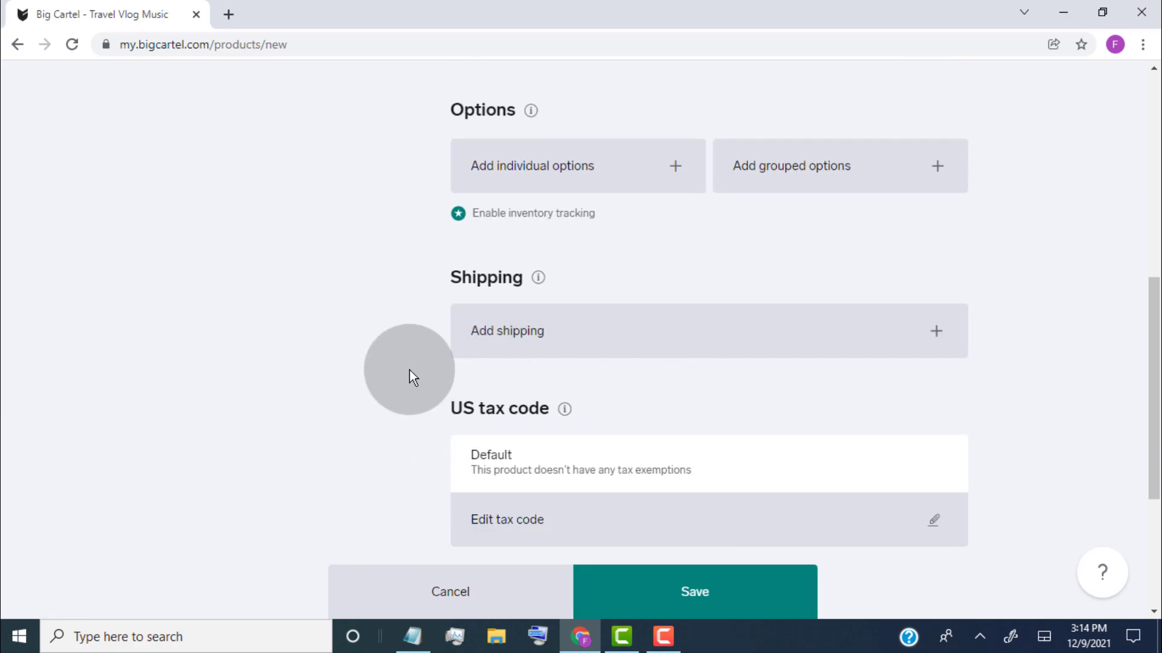
{"action": "scroll", "coordinate": [409, 370], "scroll_direction": "down", "scroll_amount": 3}
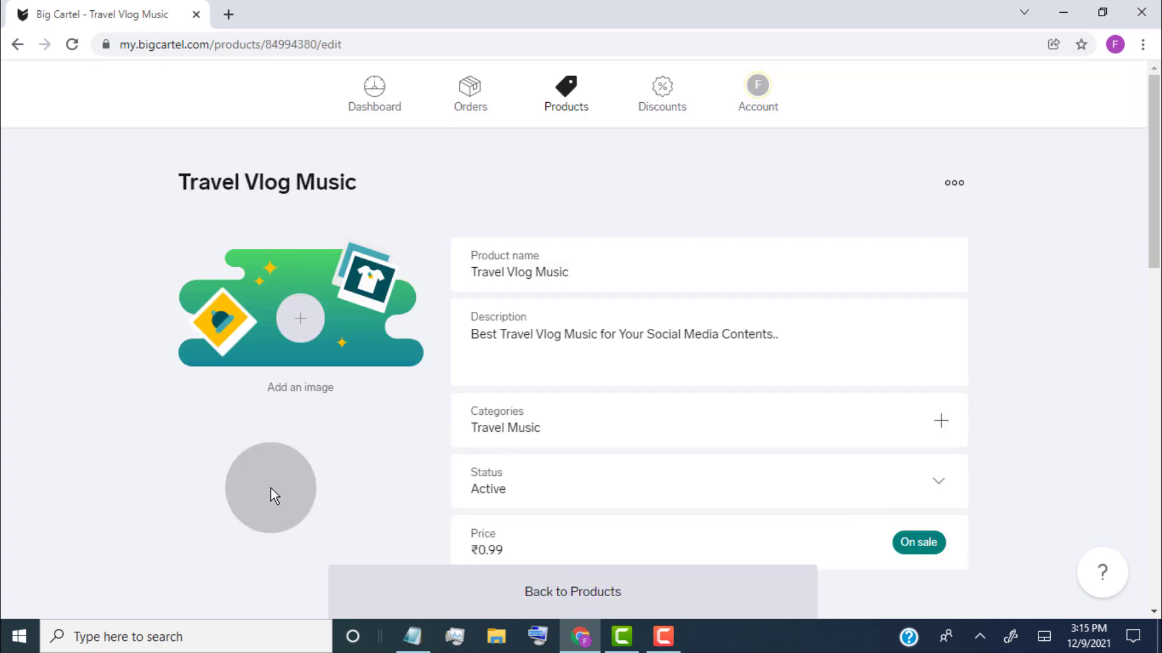
Attach TRAVEL VLOG - Copy.png to Travel Vlog Music, save it, and return to Products
{"action": "left_click", "coordinate": [302, 322]}
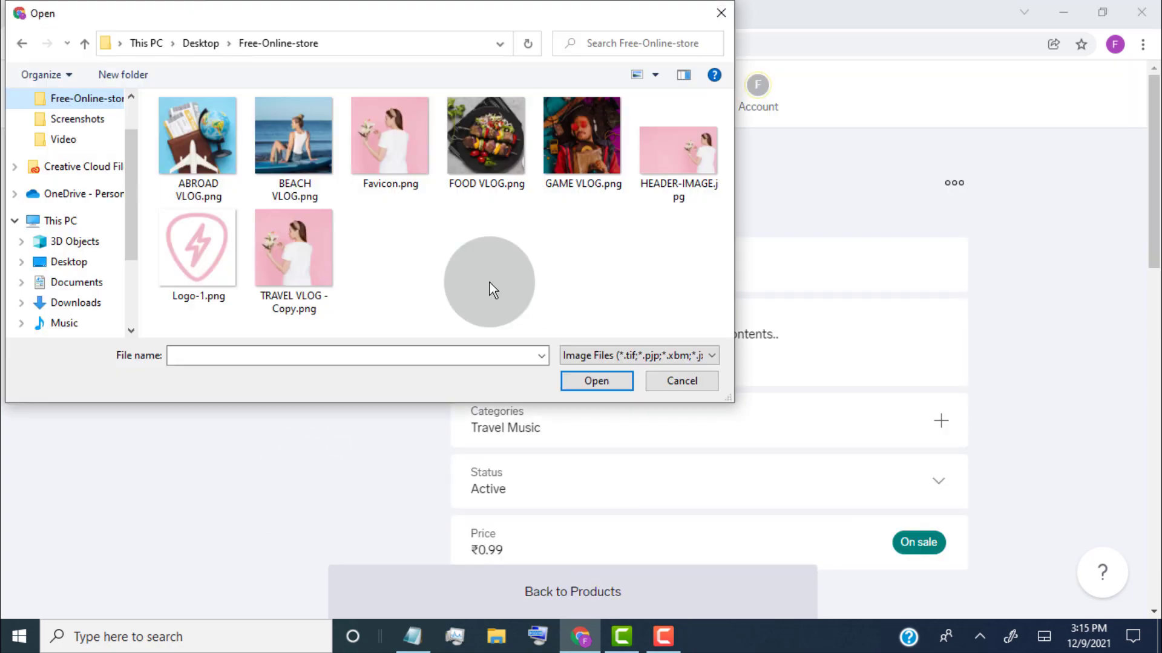
{"action": "left_click", "coordinate": [292, 246]}
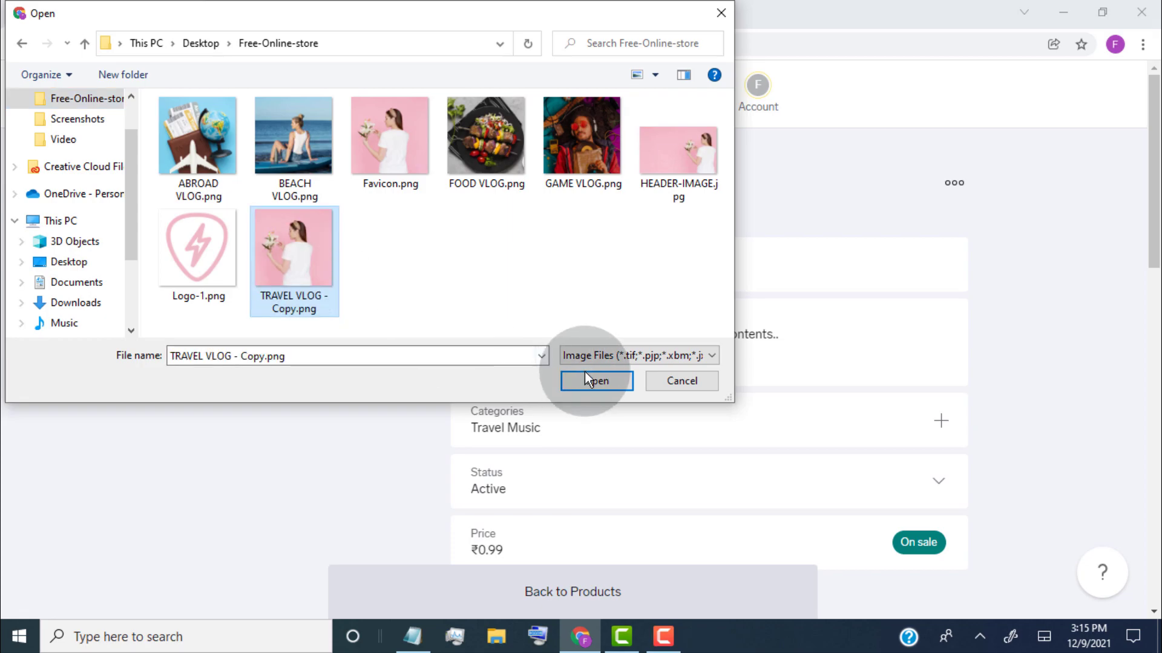
{"action": "left_click", "coordinate": [593, 378]}
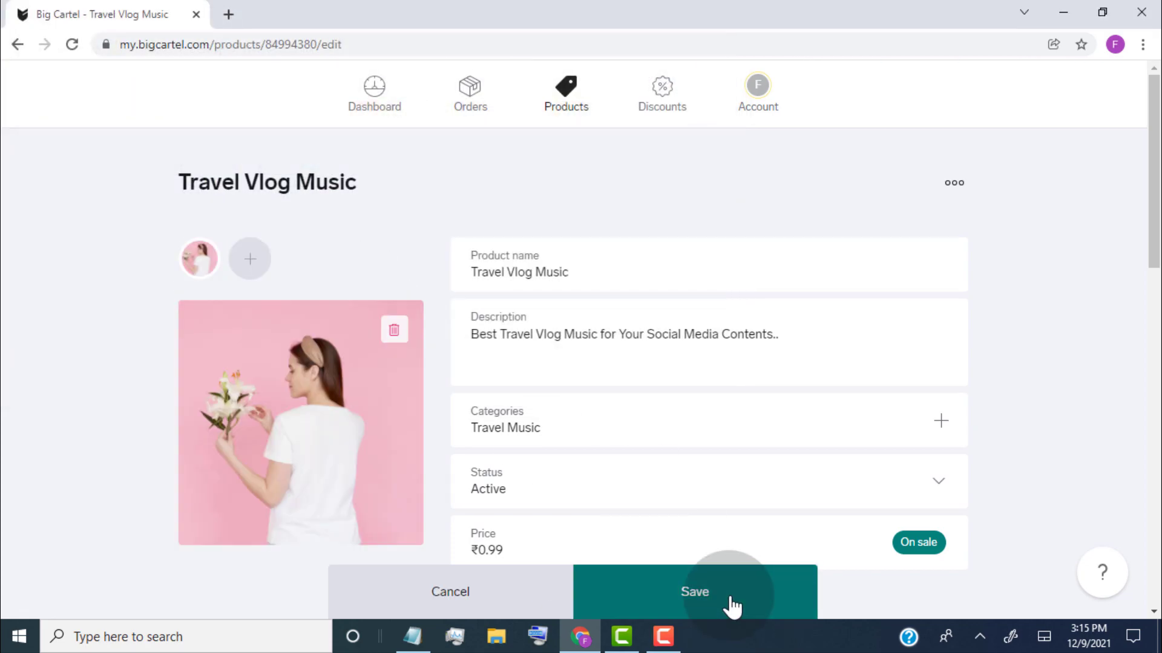
{"action": "left_click", "coordinate": [733, 599]}
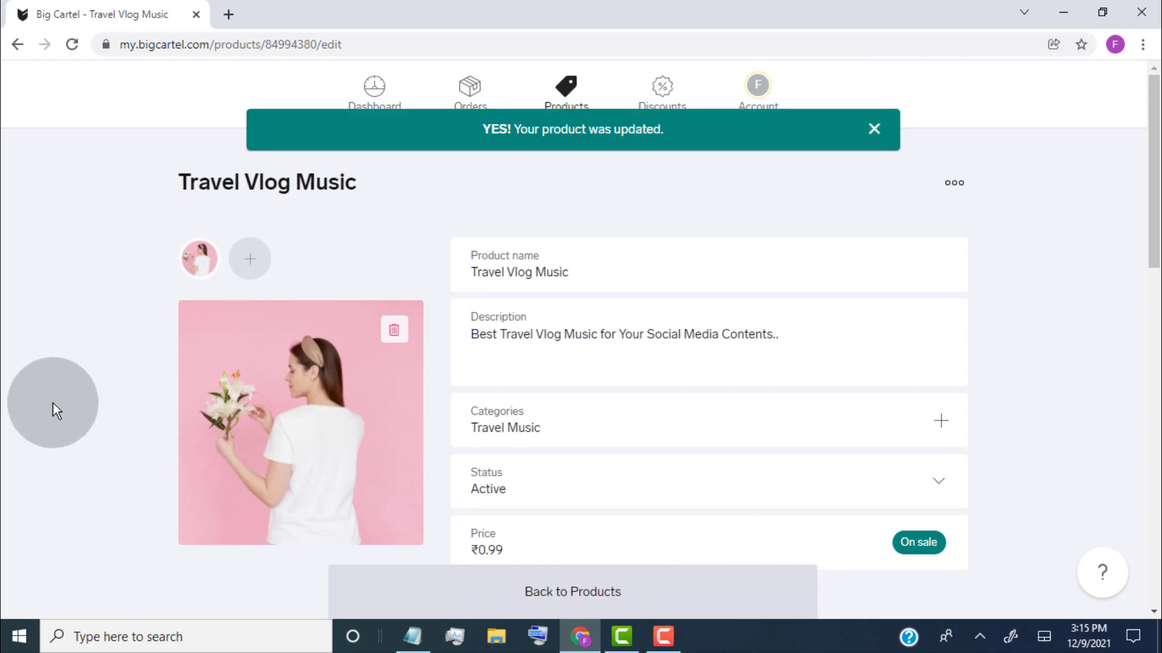
{"action": "left_click", "coordinate": [575, 608]}
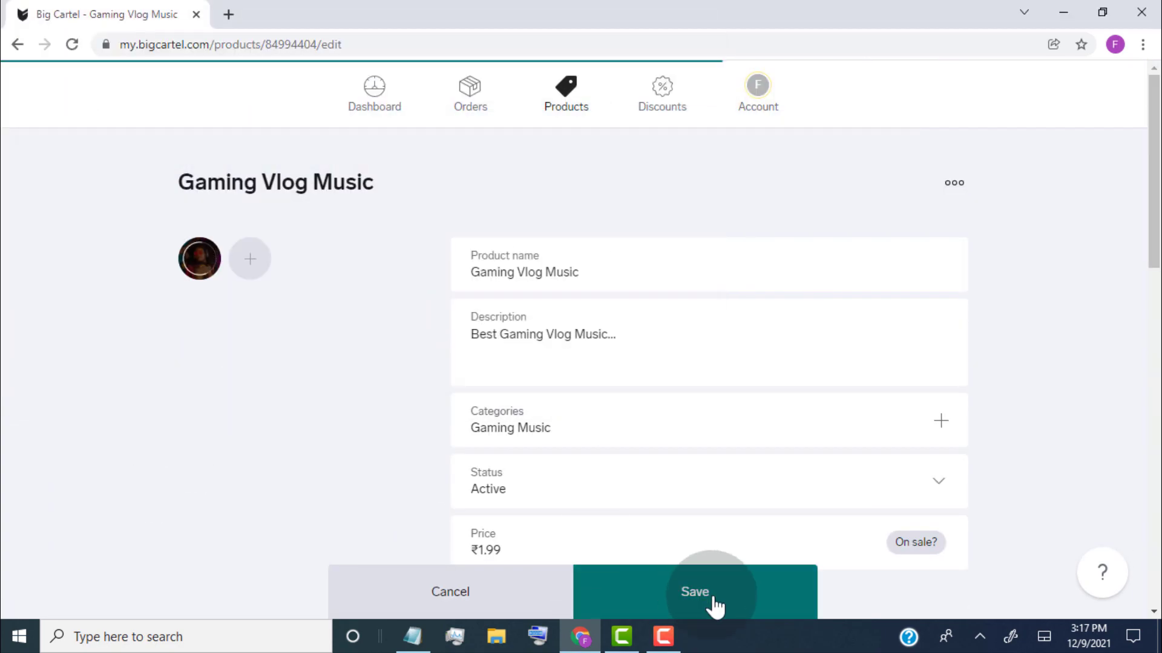
Save the Gaming, Beach and Abroad Vlod Music products, each priced at ₹1.99
{"action": "left_click", "coordinate": [714, 598]}
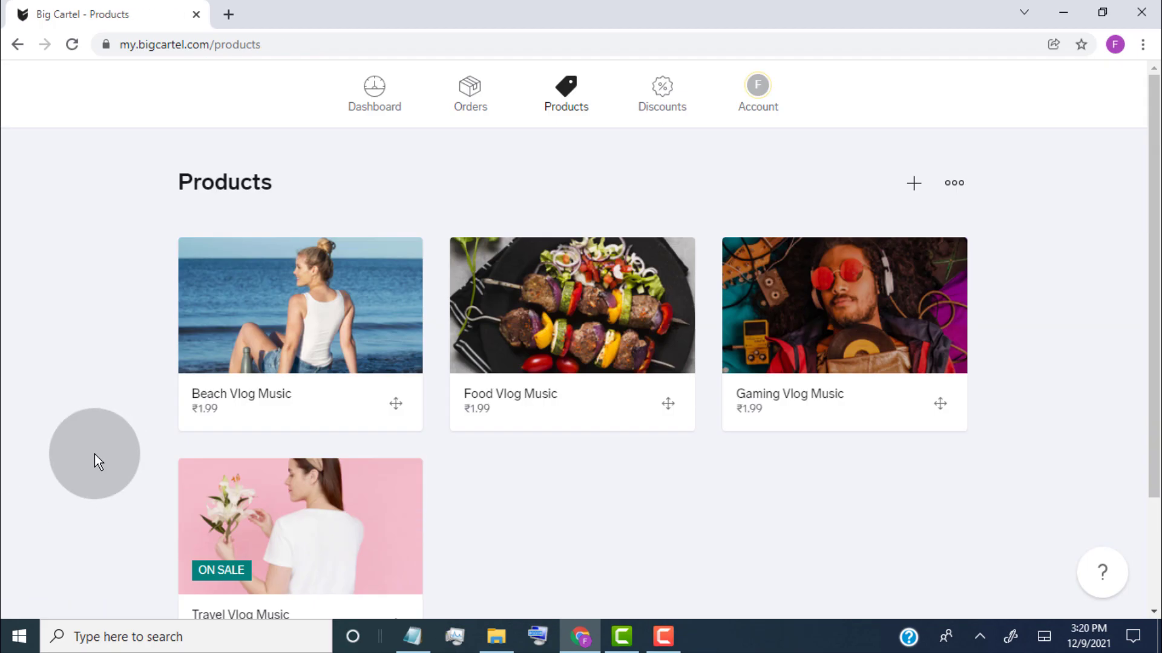
{"action": "left_click", "coordinate": [913, 183]}
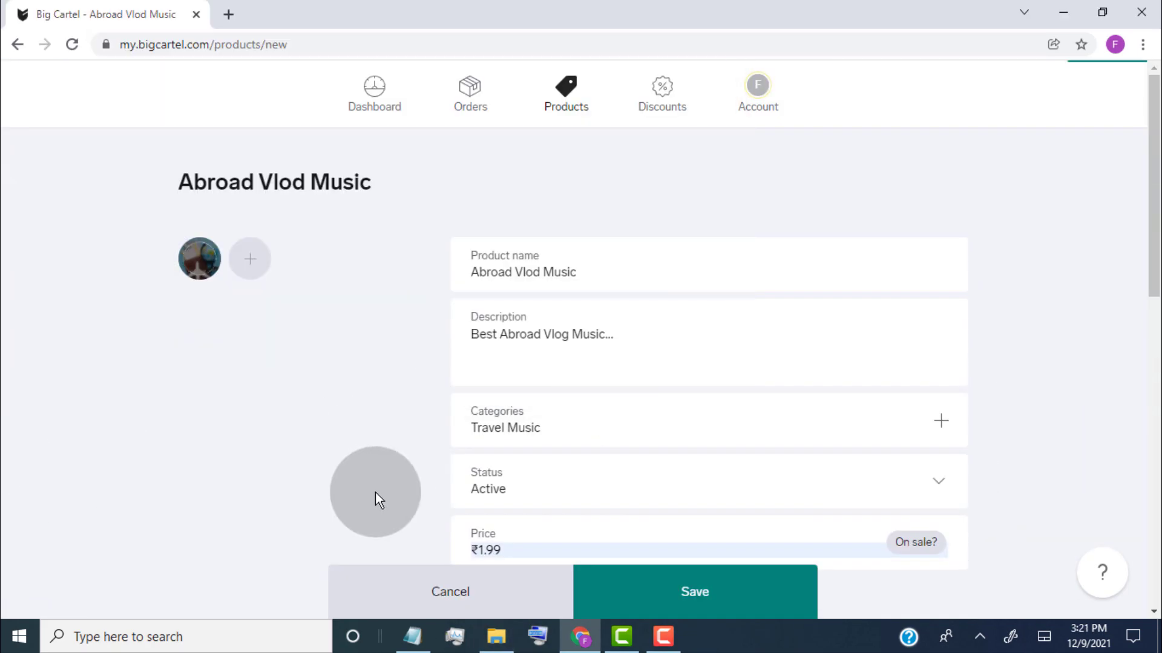
{"action": "left_click", "coordinate": [733, 614]}
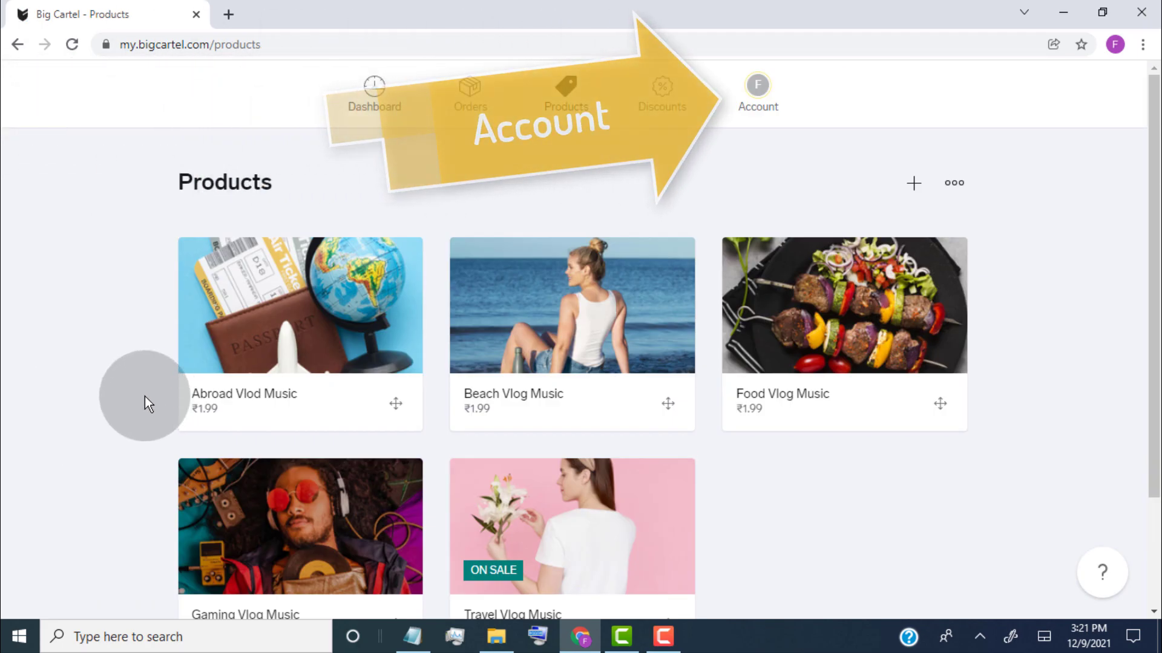
Paste 'Best Music for Your Social Media Contents' as the shop description and save the profile
{"action": "left_click", "coordinate": [761, 98]}
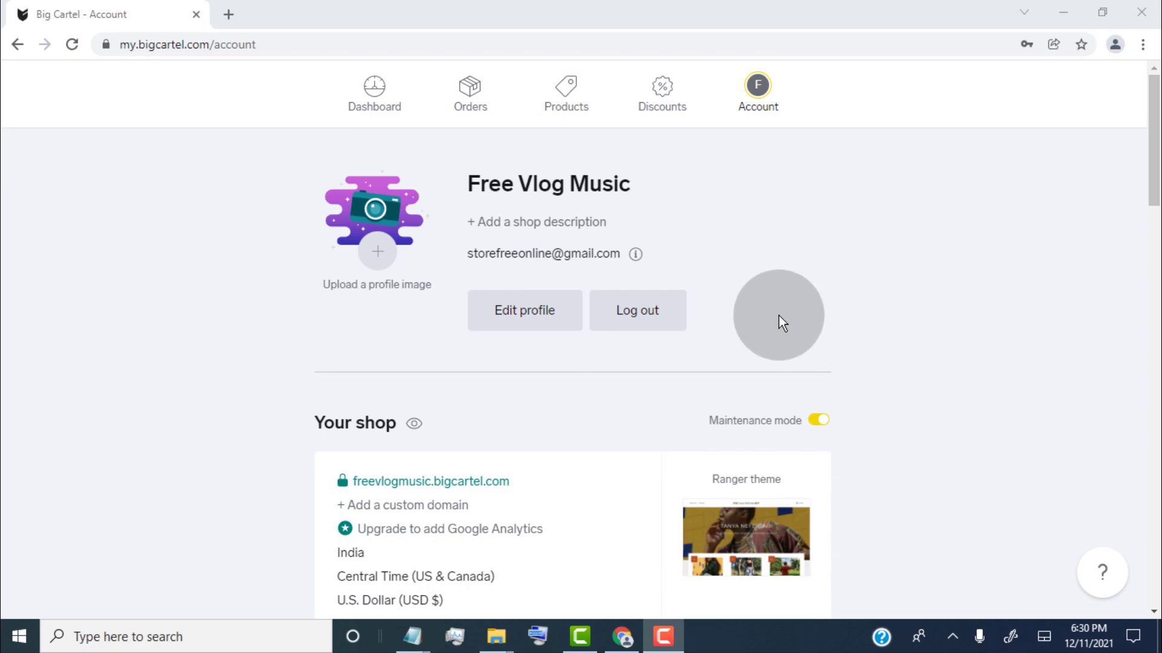
{"action": "left_click", "coordinate": [522, 330]}
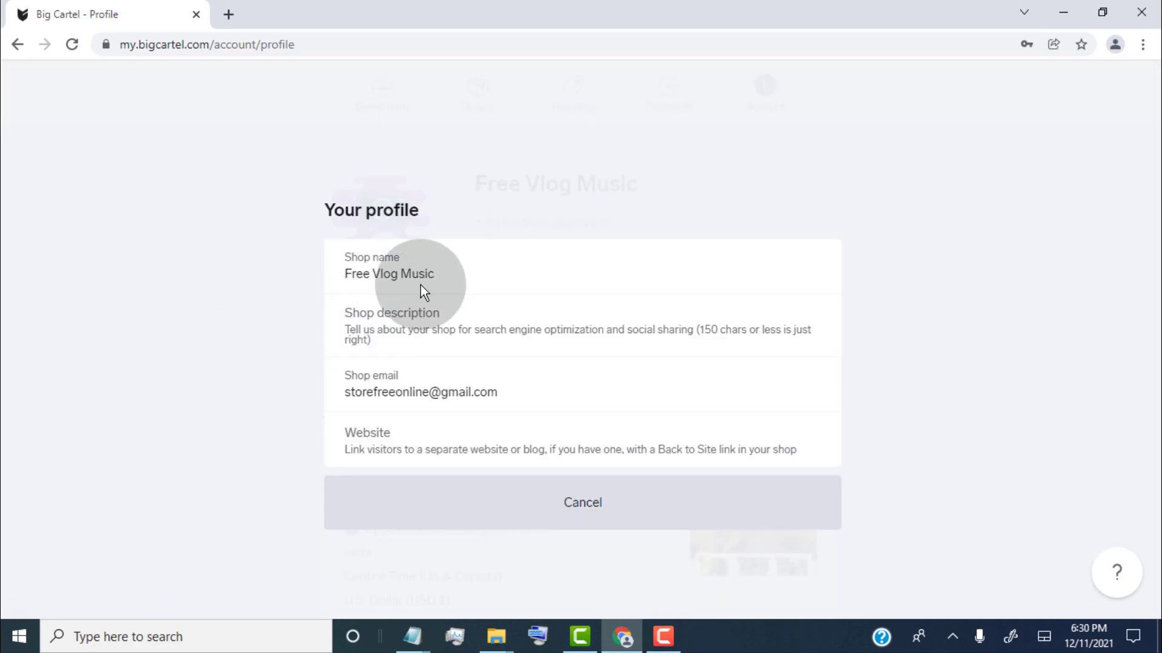
{"action": "left_click", "coordinate": [444, 276]}
{"action": "left_click", "coordinate": [458, 329]}
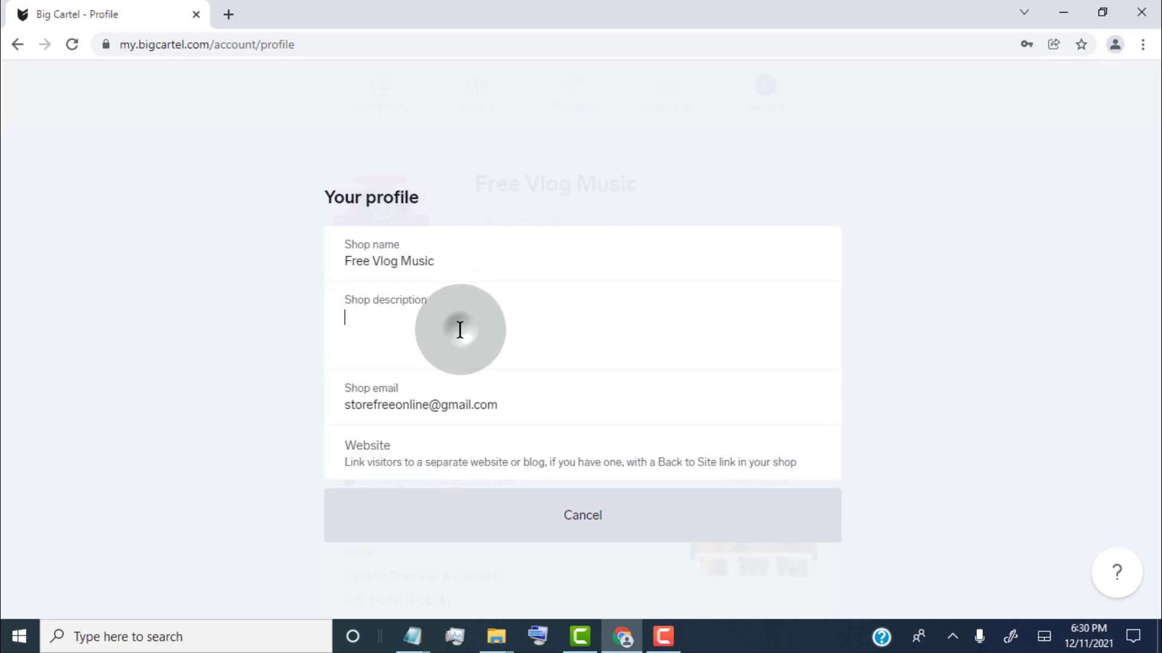
{"action": "type", "text": "Best Music for Your Social Media Contents"}
{"action": "left_click", "coordinate": [529, 400]}
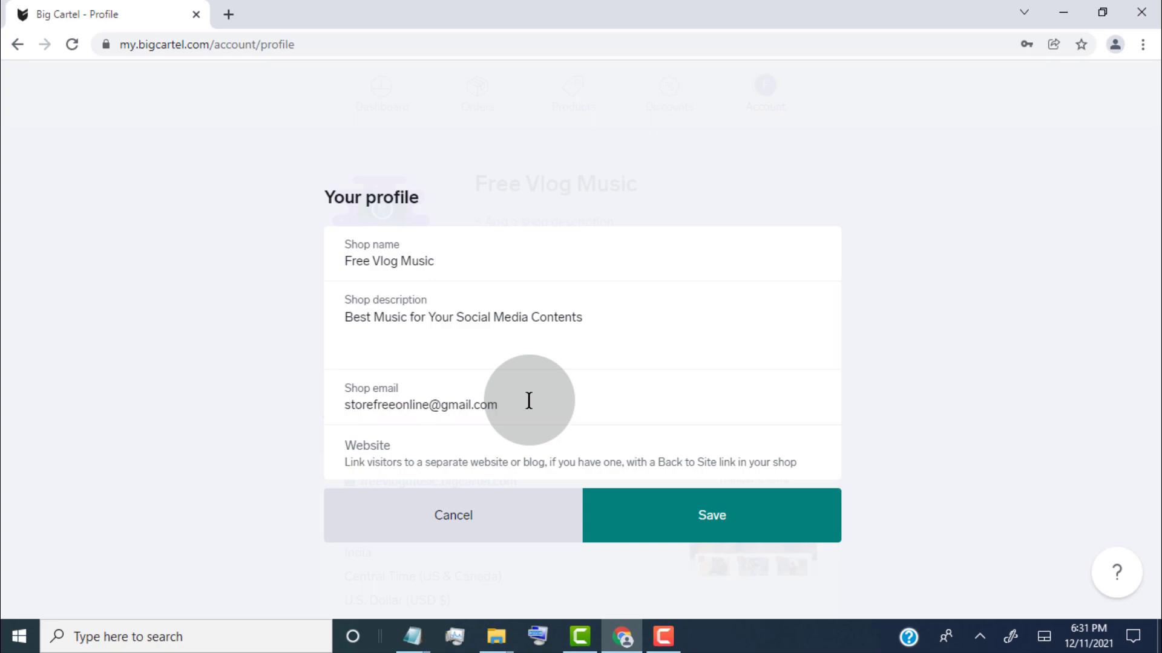
{"action": "left_click", "coordinate": [529, 400]}
{"action": "left_click", "coordinate": [427, 465]}
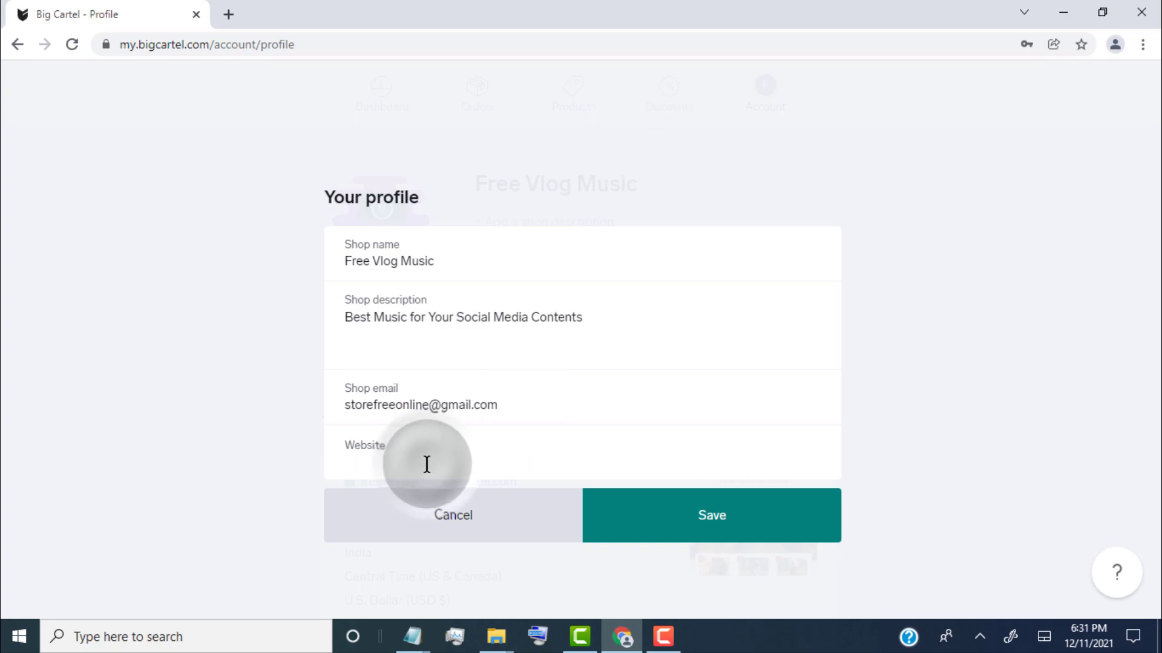
{"action": "left_click", "coordinate": [701, 529]}
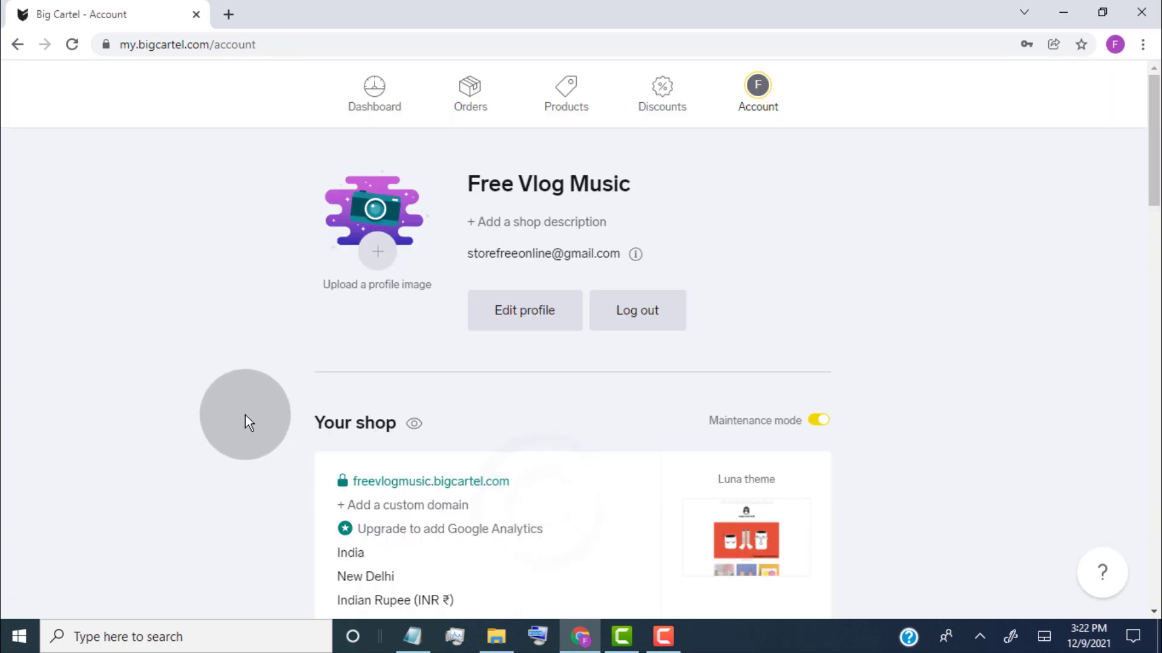
{"action": "scroll", "coordinate": [249, 414], "scroll_direction": "down", "scroll_amount": 3}
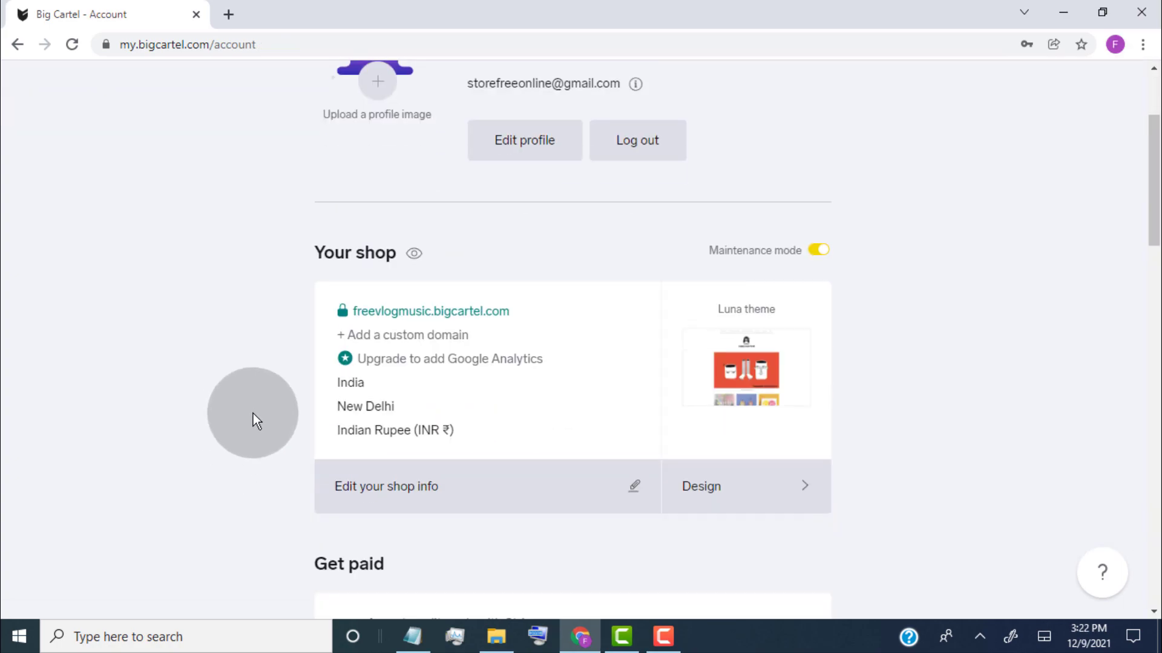
Browse the Free Vlog Music storefront, still in Maintenance mode, then return to the Account tab
{"action": "left_click", "coordinate": [413, 255]}
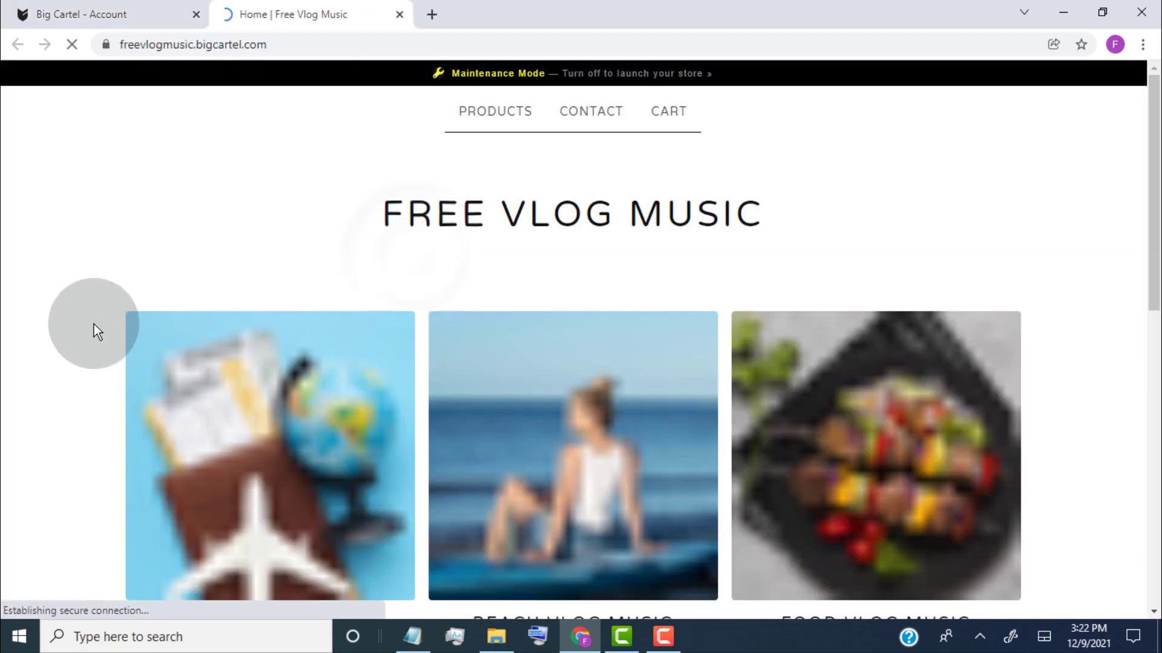
{"action": "scroll", "coordinate": [94, 330], "scroll_direction": "down", "scroll_amount": 10}
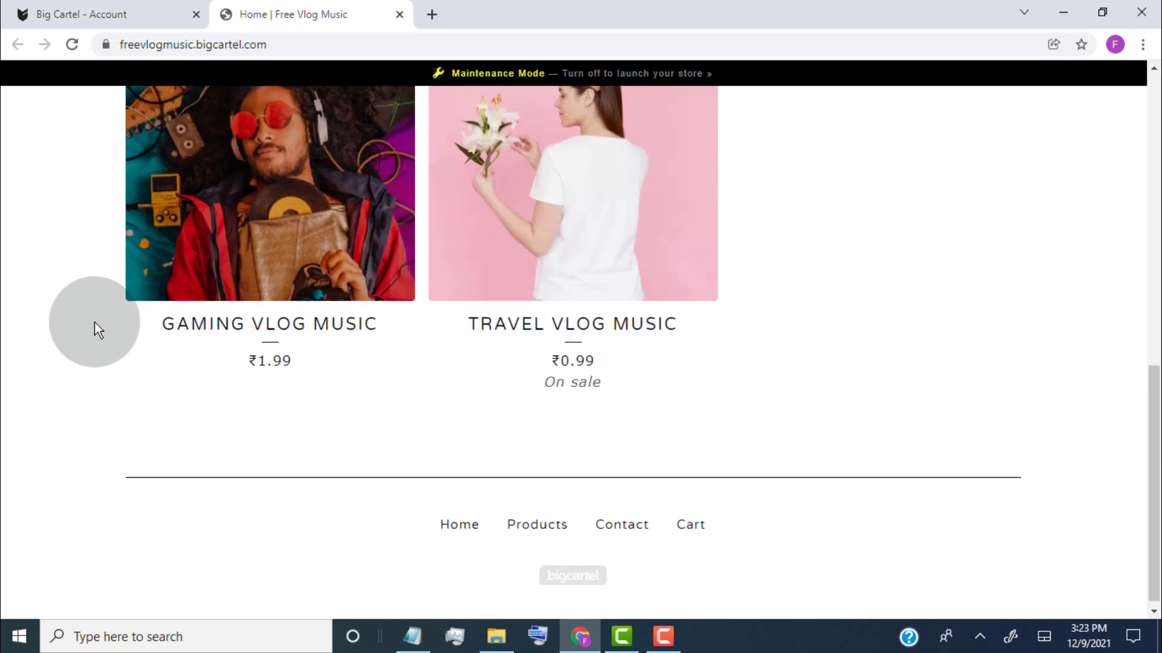
{"action": "scroll", "coordinate": [97, 329], "scroll_direction": "up", "scroll_amount": 3}
{"action": "scroll", "coordinate": [95, 322], "scroll_direction": "up", "scroll_amount": 8}
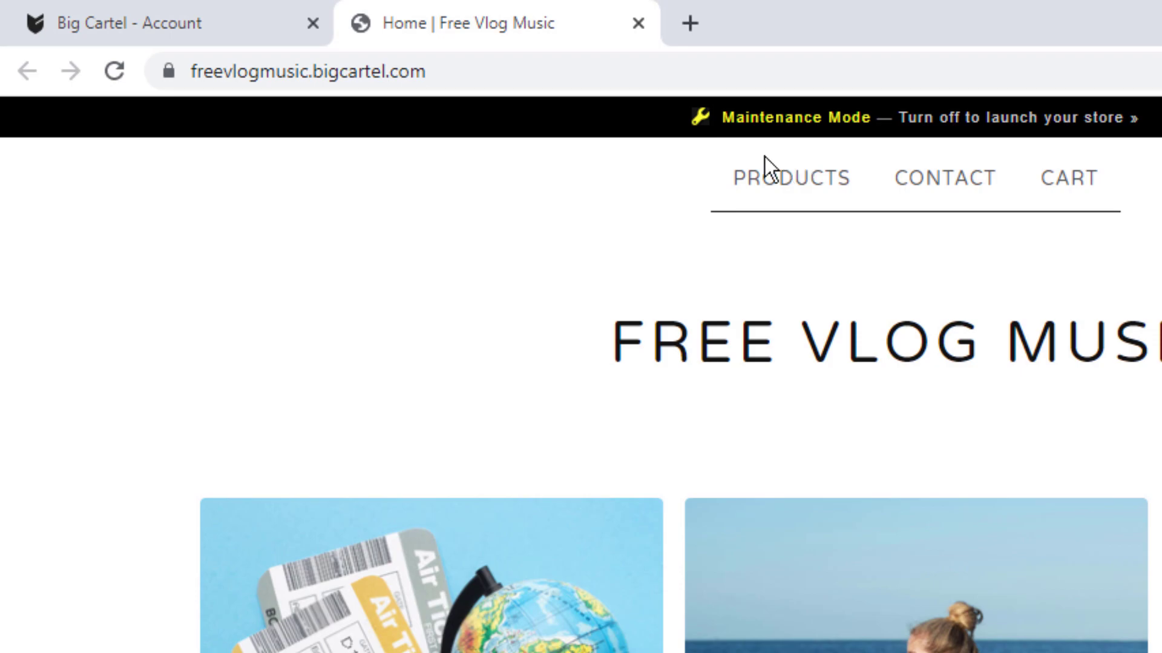
{"action": "scroll", "coordinate": [501, 239], "scroll_direction": "down", "scroll_amount": 3}
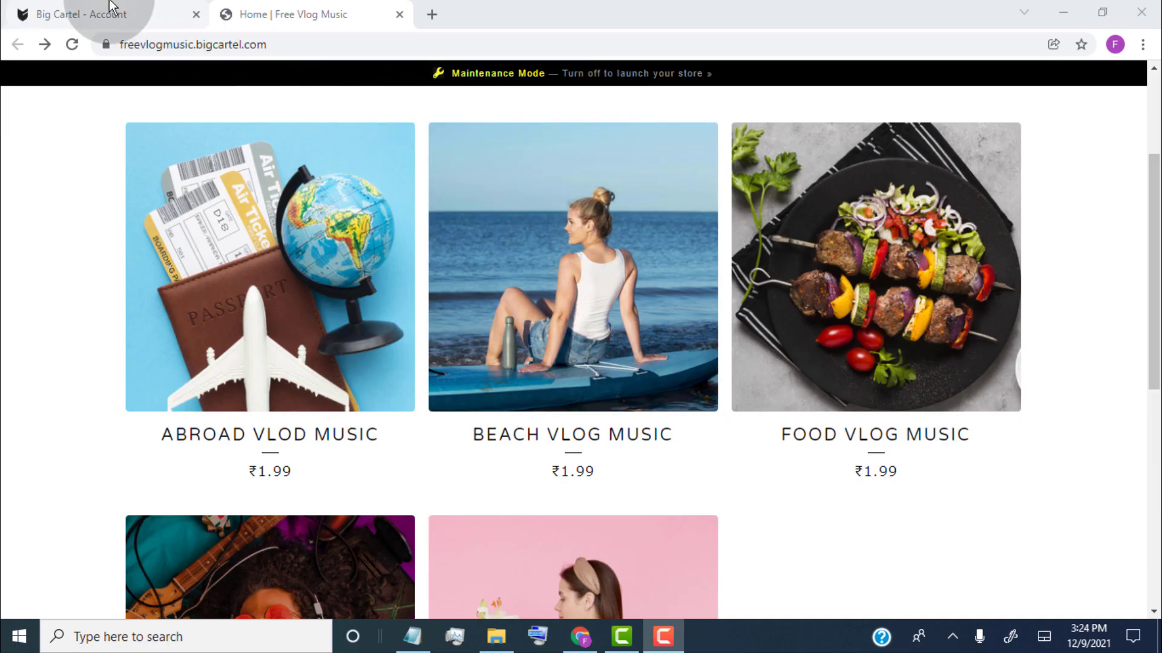
{"action": "left_click", "coordinate": [110, 8]}
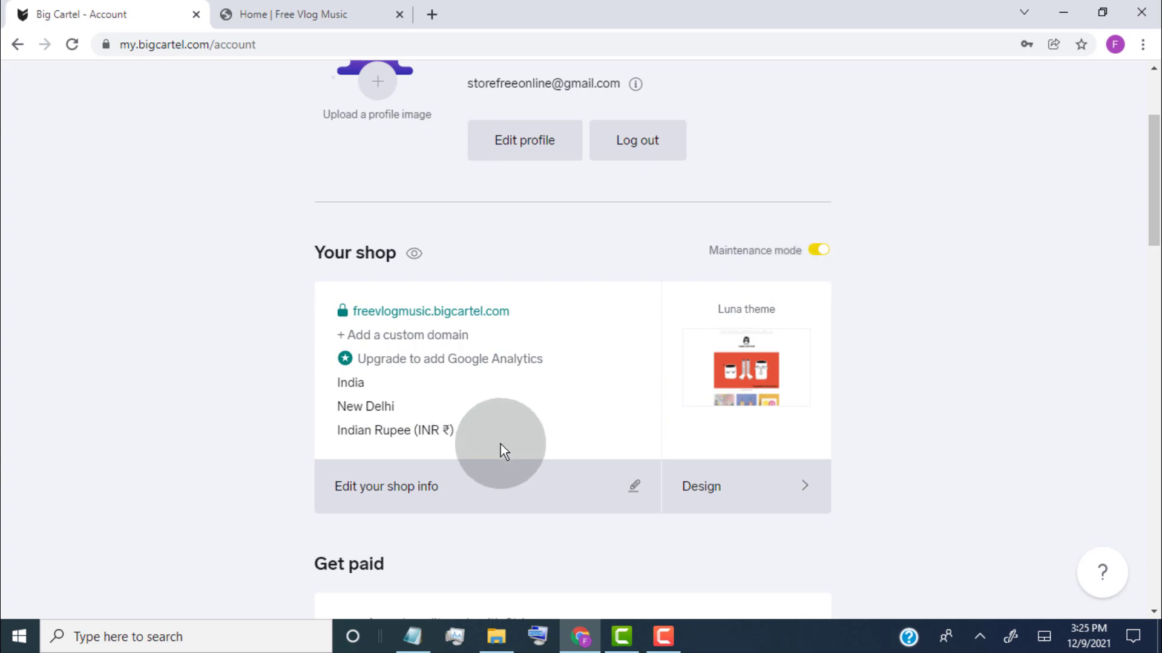
Keep India as the country, set Pacific Time and U.S. Dollar currency, and save the shop info
{"action": "left_click", "coordinate": [634, 487]}
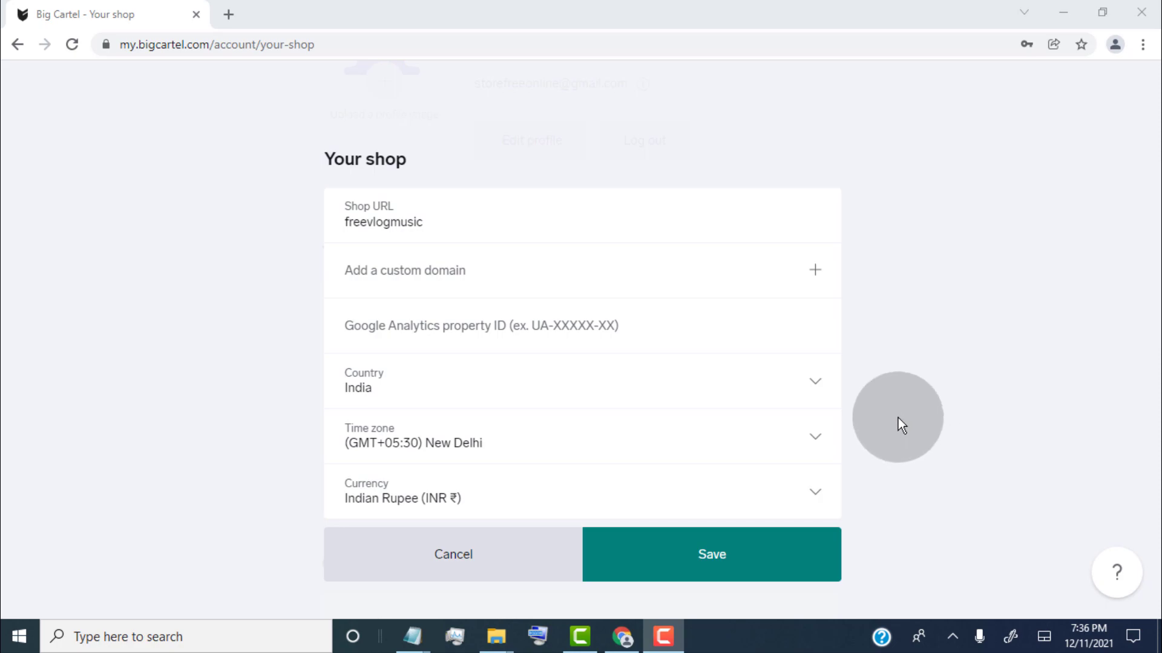
{"action": "left_click", "coordinate": [424, 221]}
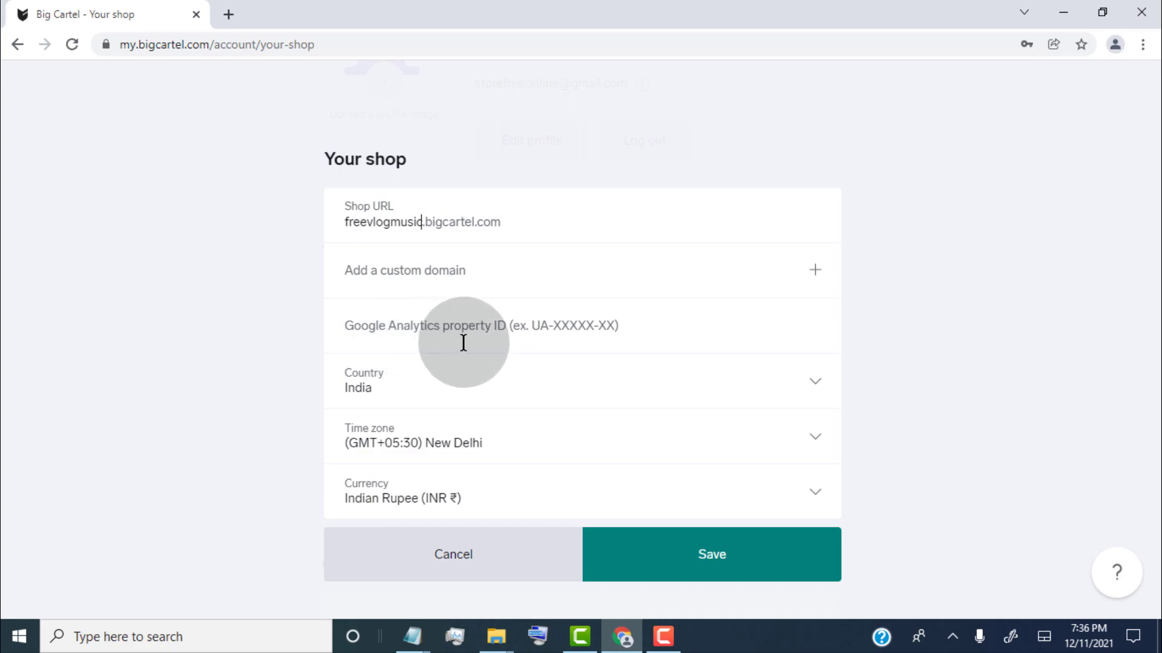
{"action": "left_click", "coordinate": [417, 398]}
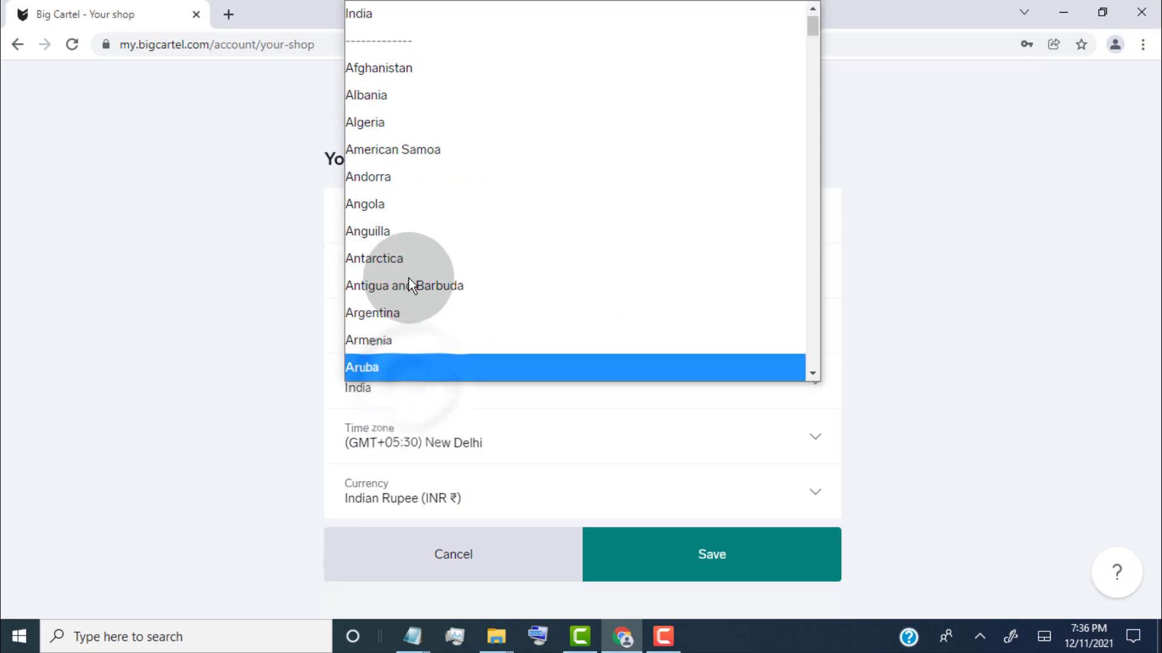
{"action": "left_click", "coordinate": [501, 24]}
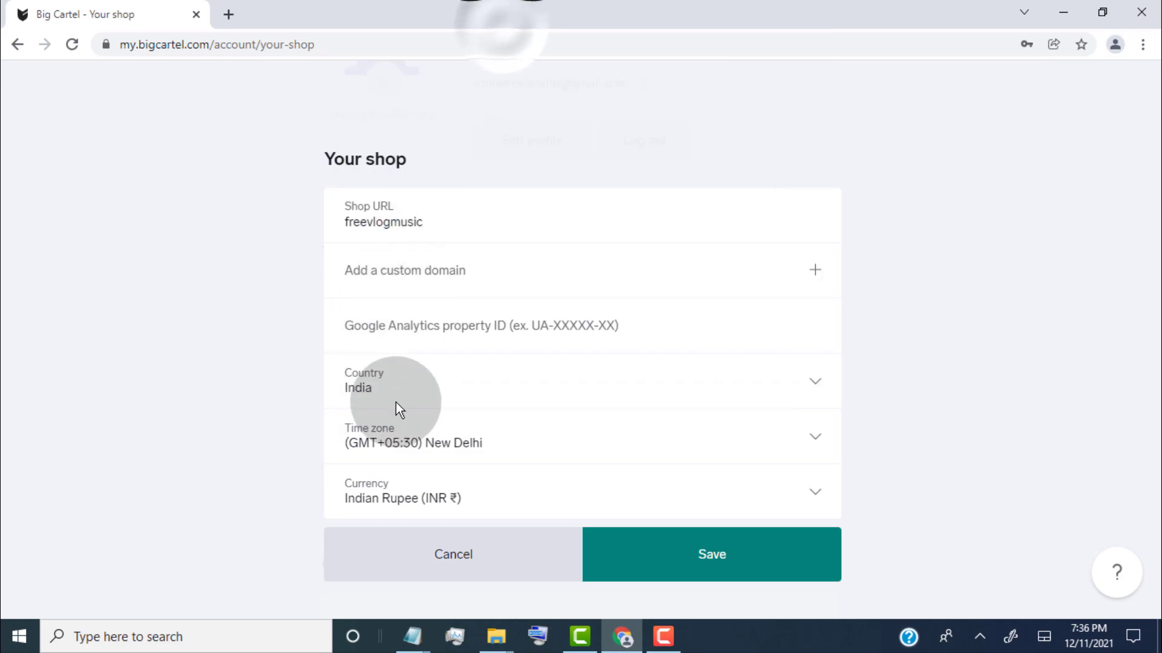
{"action": "left_click", "coordinate": [537, 455]}
{"action": "scroll", "coordinate": [567, 266], "scroll_direction": "up", "scroll_amount": 15}
{"action": "left_click", "coordinate": [578, 136]}
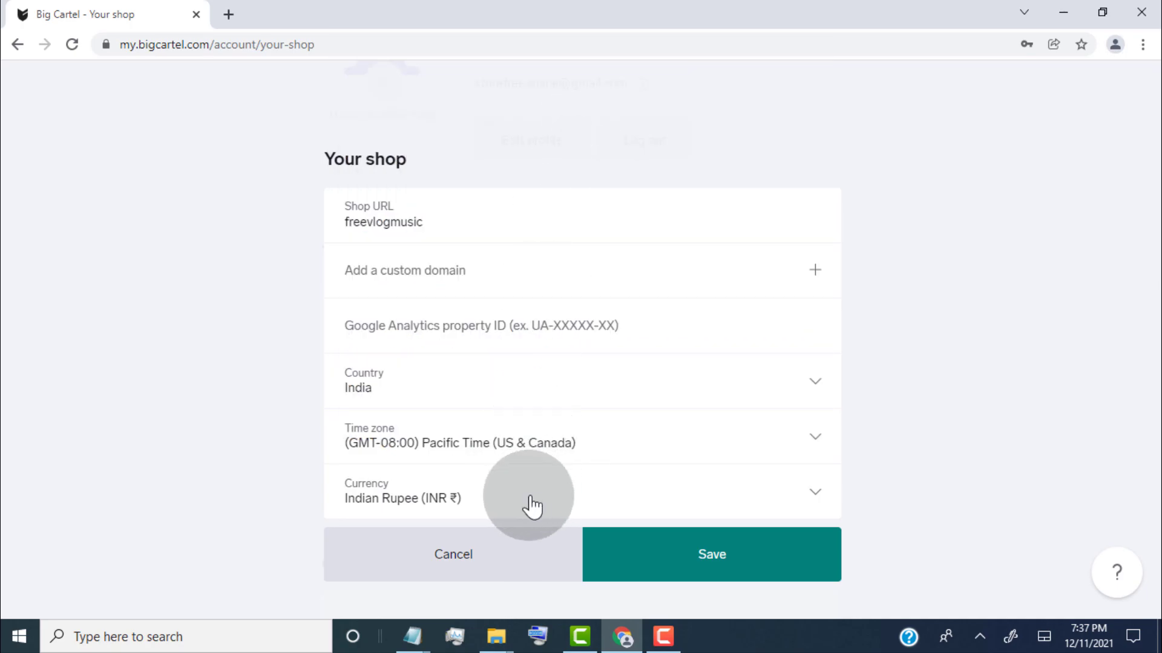
{"action": "left_click", "coordinate": [529, 501]}
{"action": "left_click", "coordinate": [508, 478]}
{"action": "left_click", "coordinate": [720, 573]}
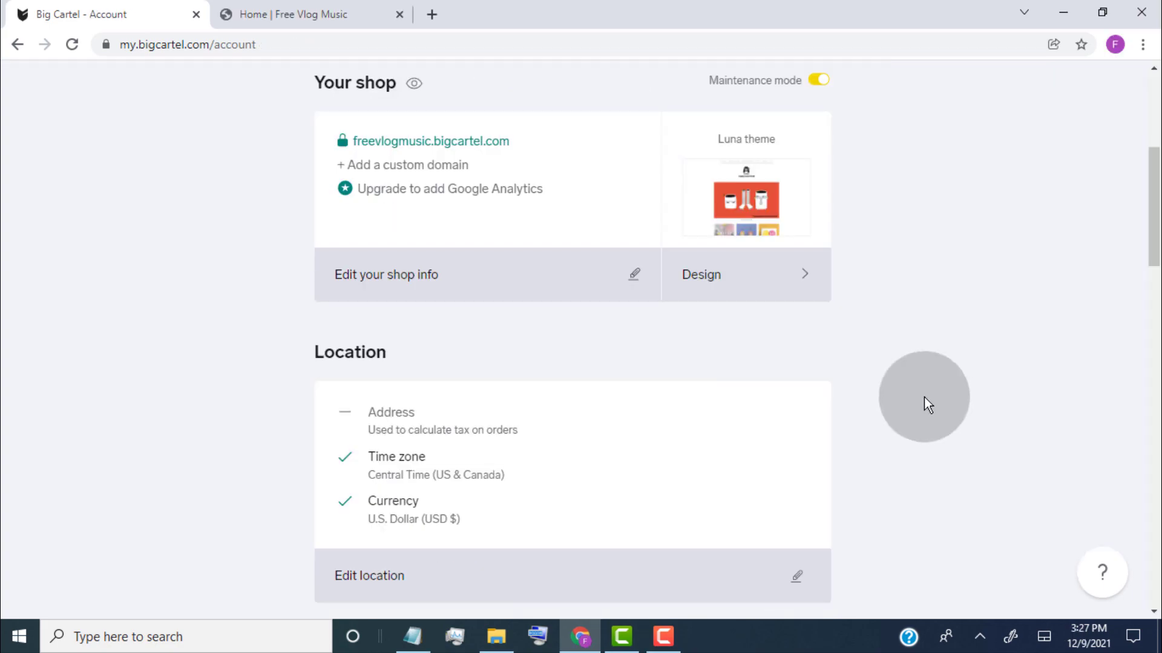
Look over the Shipping profiles settings, then return to Account and scroll to Get paid
{"action": "scroll", "coordinate": [892, 431], "scroll_direction": "down", "scroll_amount": 3}
{"action": "scroll", "coordinate": [280, 467], "scroll_direction": "down", "scroll_amount": 12}
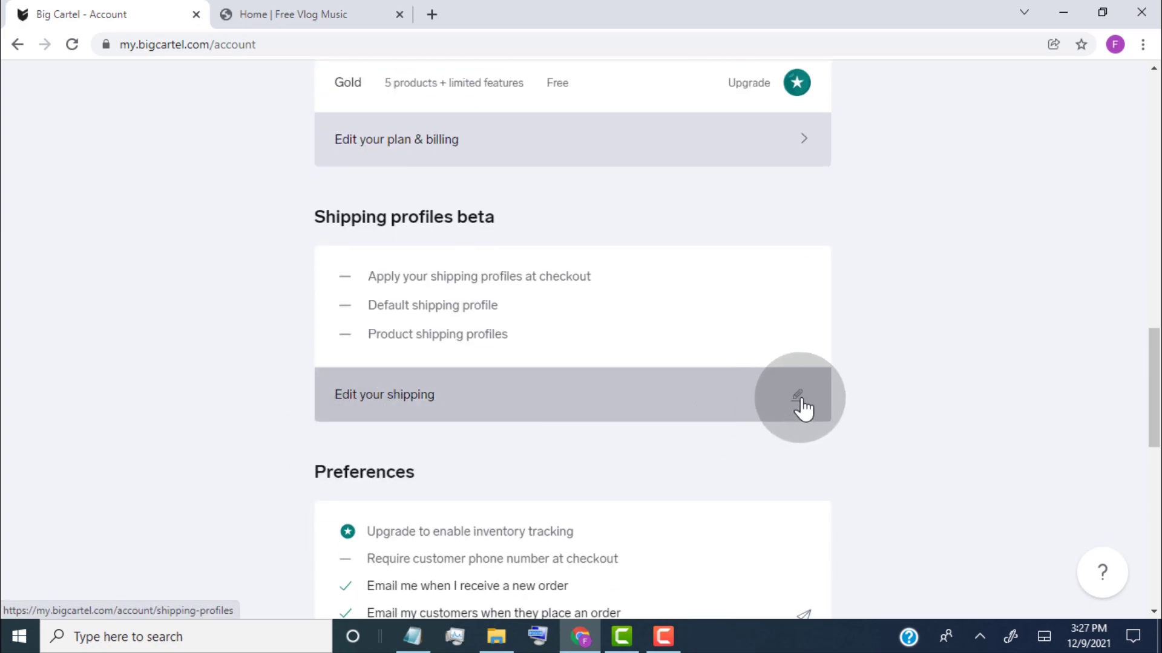
{"action": "left_click", "coordinate": [804, 409]}
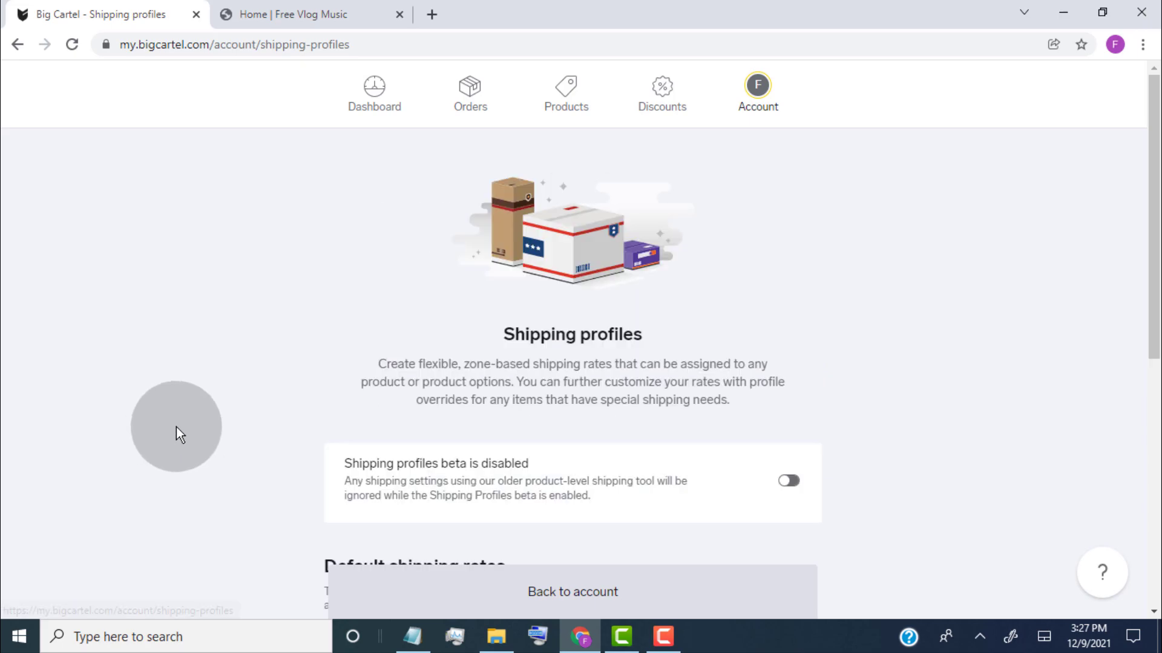
{"action": "scroll", "coordinate": [295, 427], "scroll_direction": "down", "scroll_amount": 5}
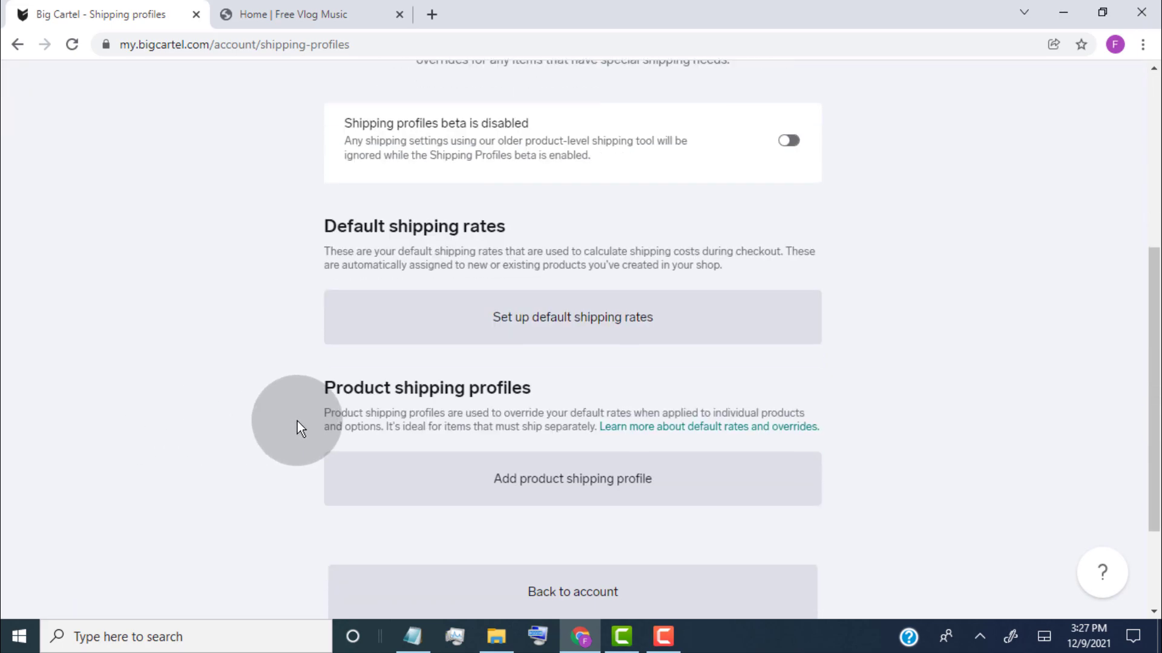
{"action": "scroll", "coordinate": [605, 424], "scroll_direction": "down", "scroll_amount": 1}
{"action": "scroll", "coordinate": [484, 448], "scroll_direction": "up", "scroll_amount": 2}
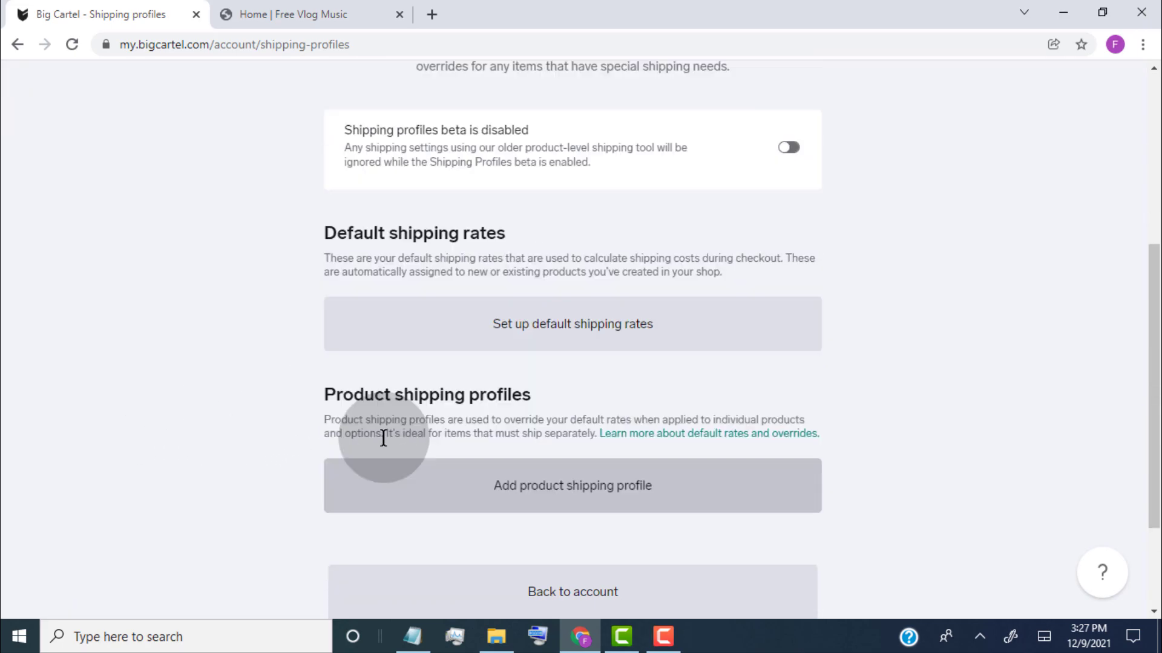
{"action": "left_click", "coordinate": [595, 608]}
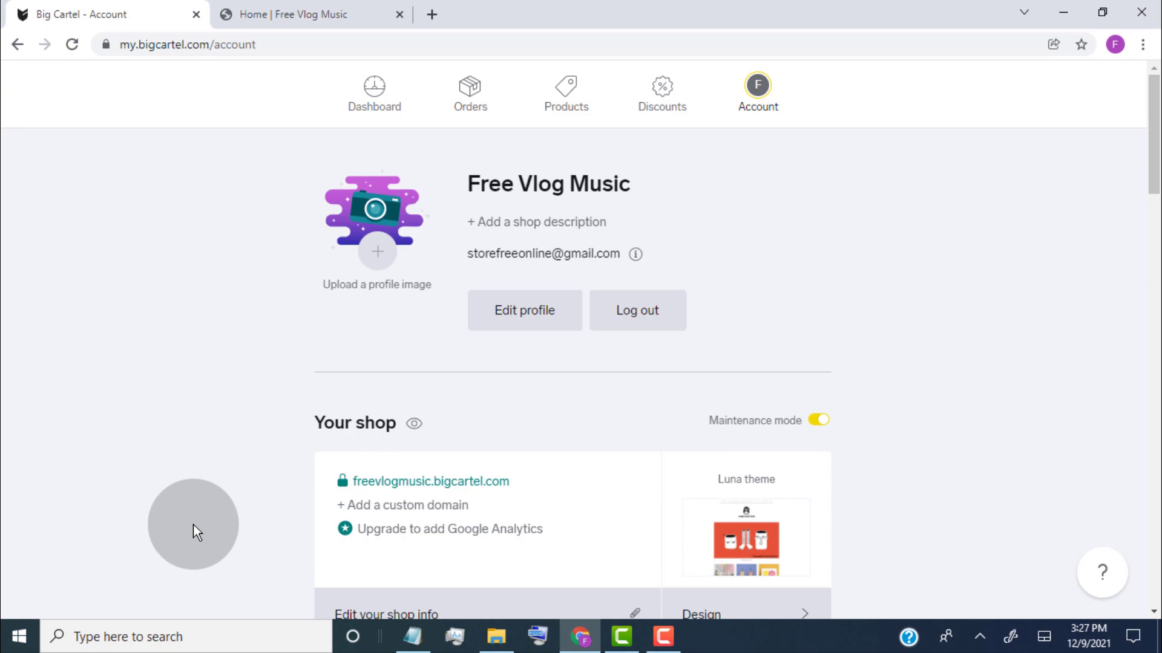
{"action": "scroll", "coordinate": [193, 525], "scroll_direction": "down", "scroll_amount": 8}
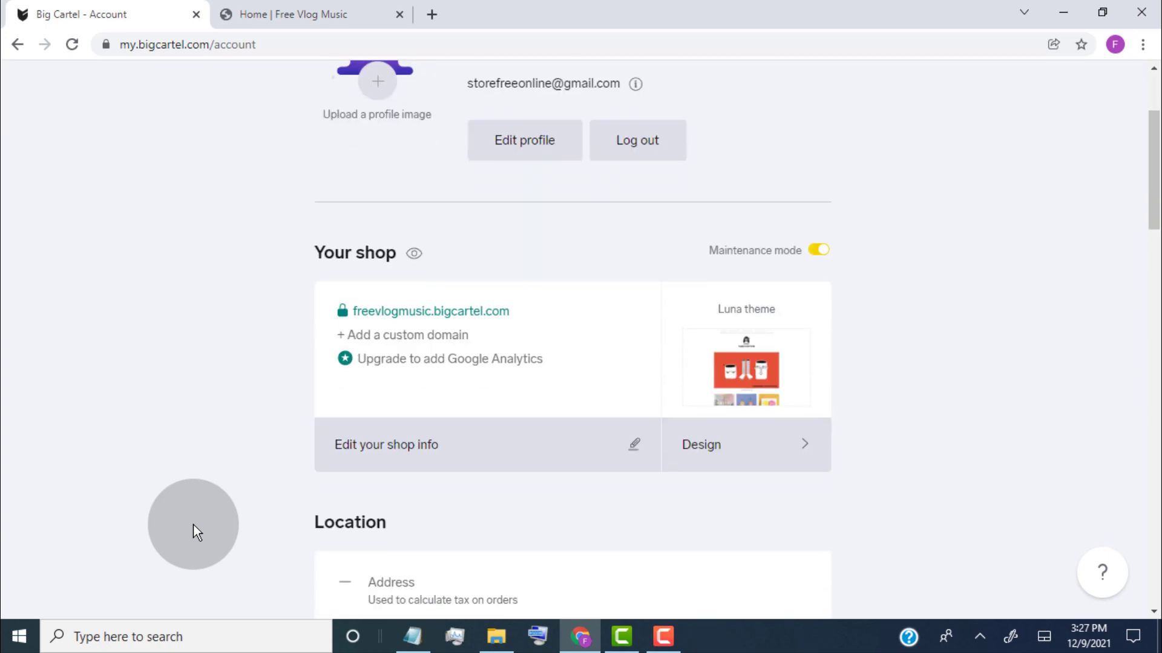
{"action": "scroll", "coordinate": [194, 523], "scroll_direction": "down", "scroll_amount": 5}
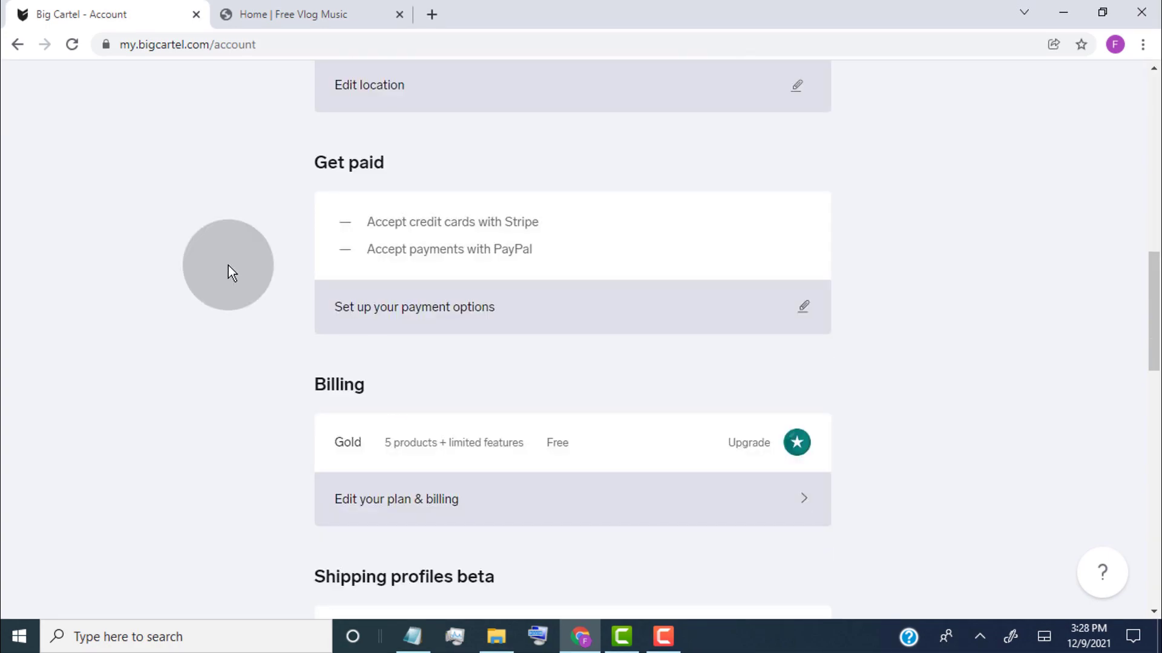
From the payment options, start the Stripe connection for accepting credit cards
{"action": "left_click", "coordinate": [809, 319]}
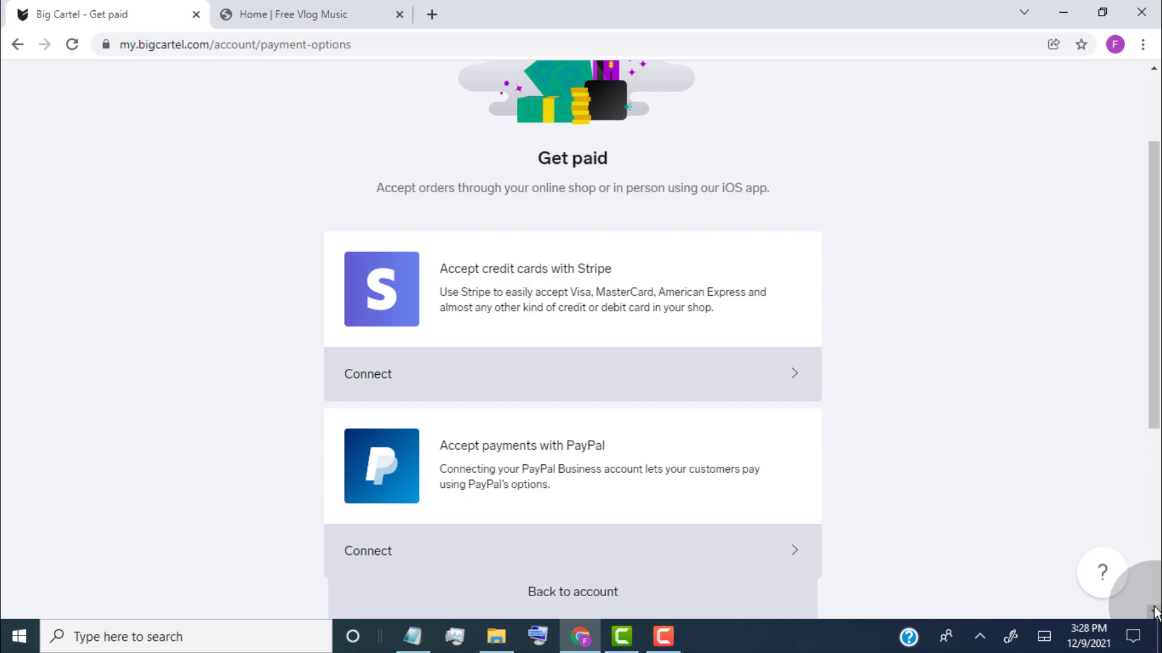
{"action": "scroll", "coordinate": [1146, 605], "scroll_direction": "down", "scroll_amount": 1}
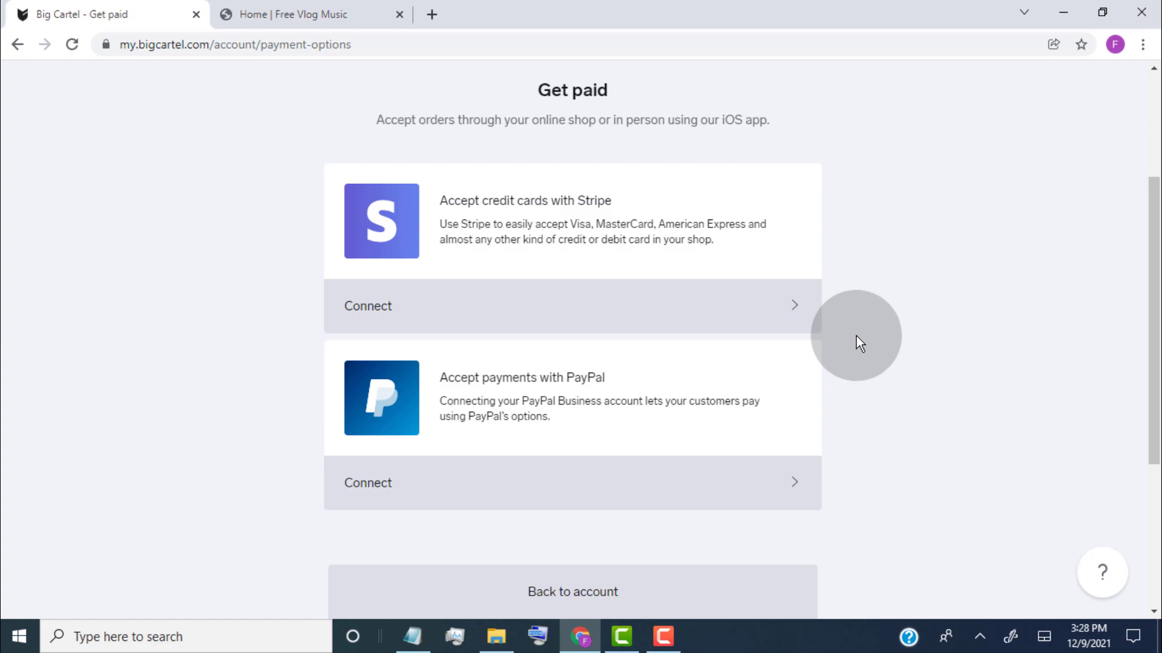
{"action": "left_click", "coordinate": [793, 312]}
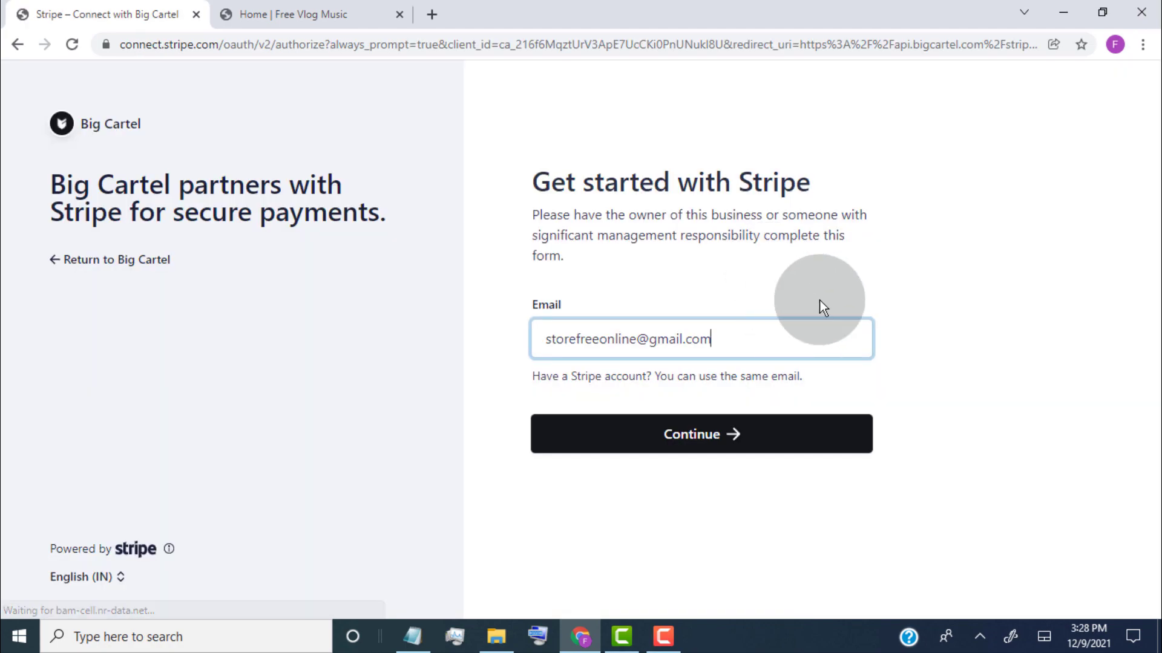
Continue Stripe sign-up with the prefilled e-mail and submit an account password
{"action": "left_click", "coordinate": [773, 448]}
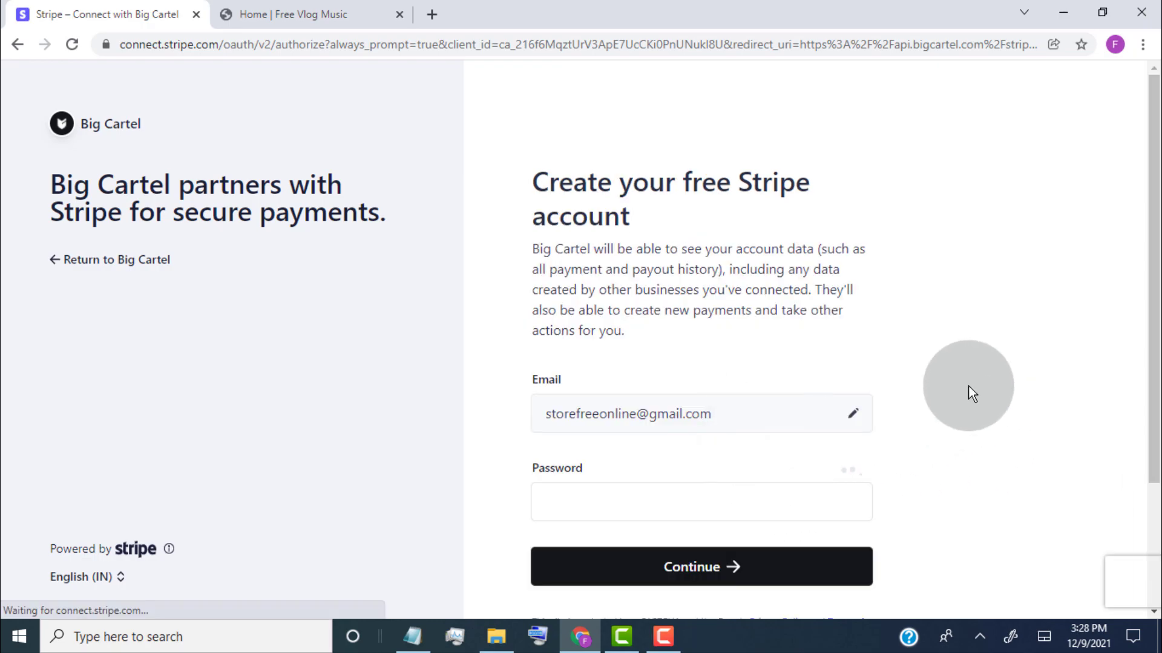
{"action": "scroll", "coordinate": [968, 386], "scroll_direction": "down", "scroll_amount": 3}
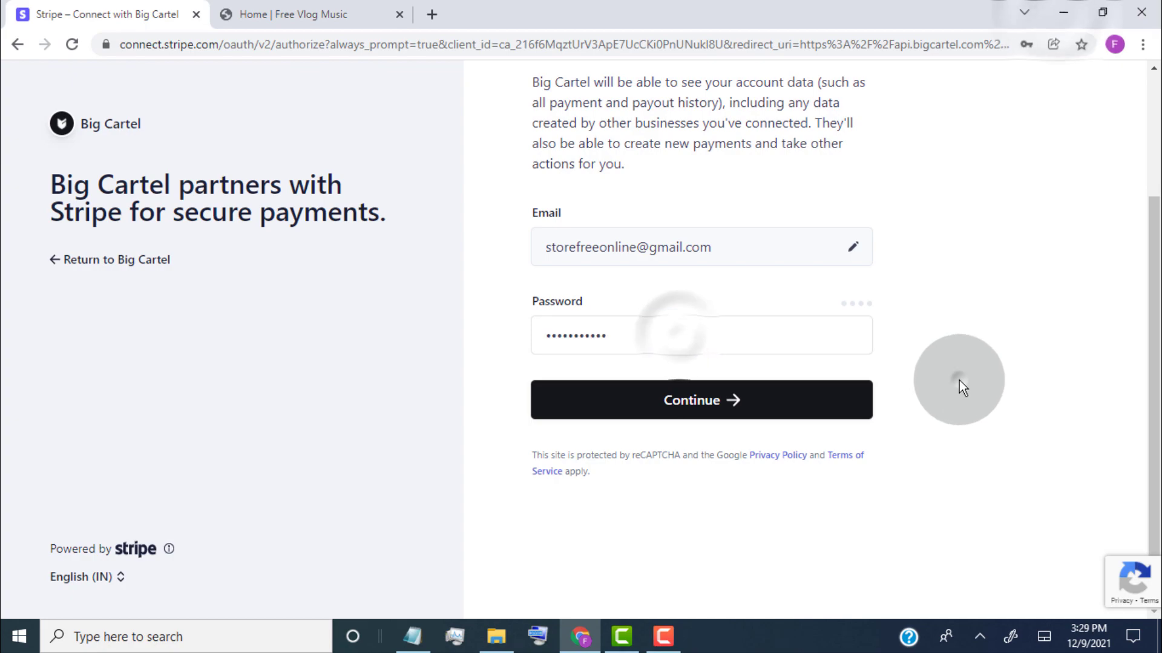
{"action": "left_click", "coordinate": [740, 409]}
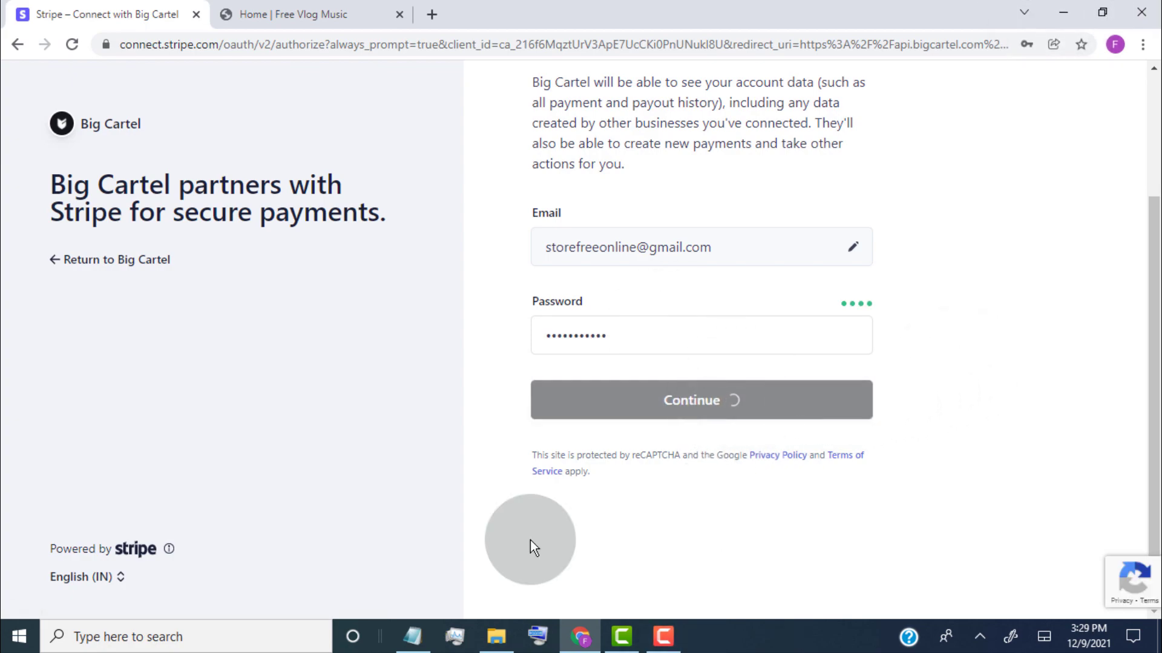
Verify a mobile number with the texted code and download the emergency backup code
{"action": "left_click", "coordinate": [665, 309]}
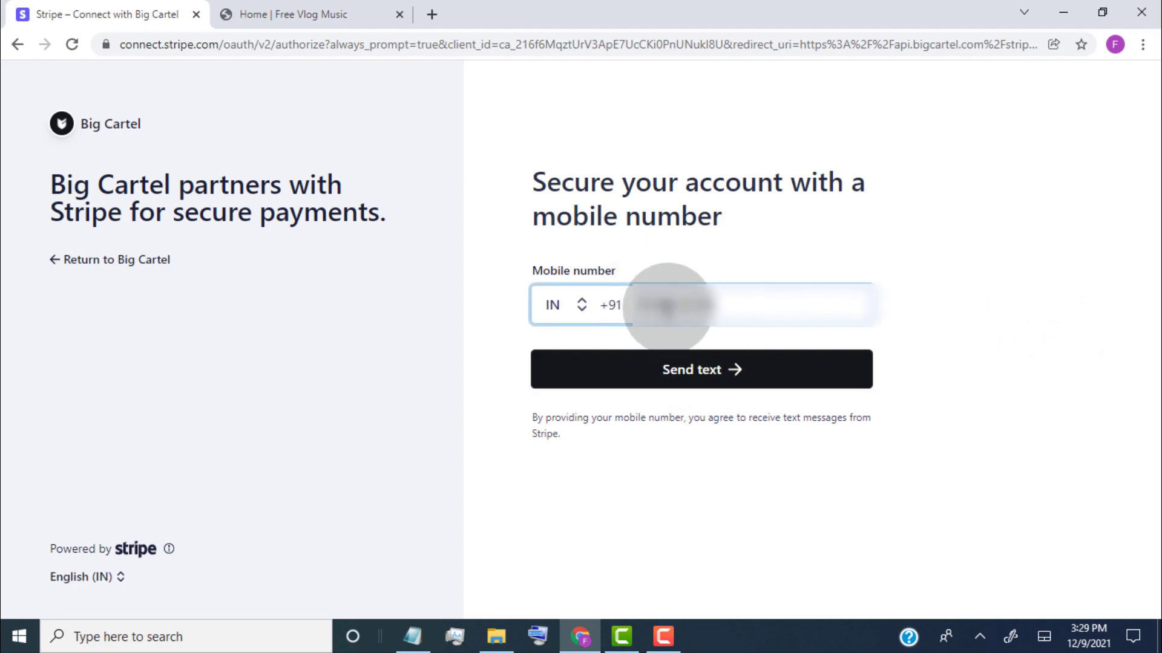
{"action": "left_click", "coordinate": [703, 374]}
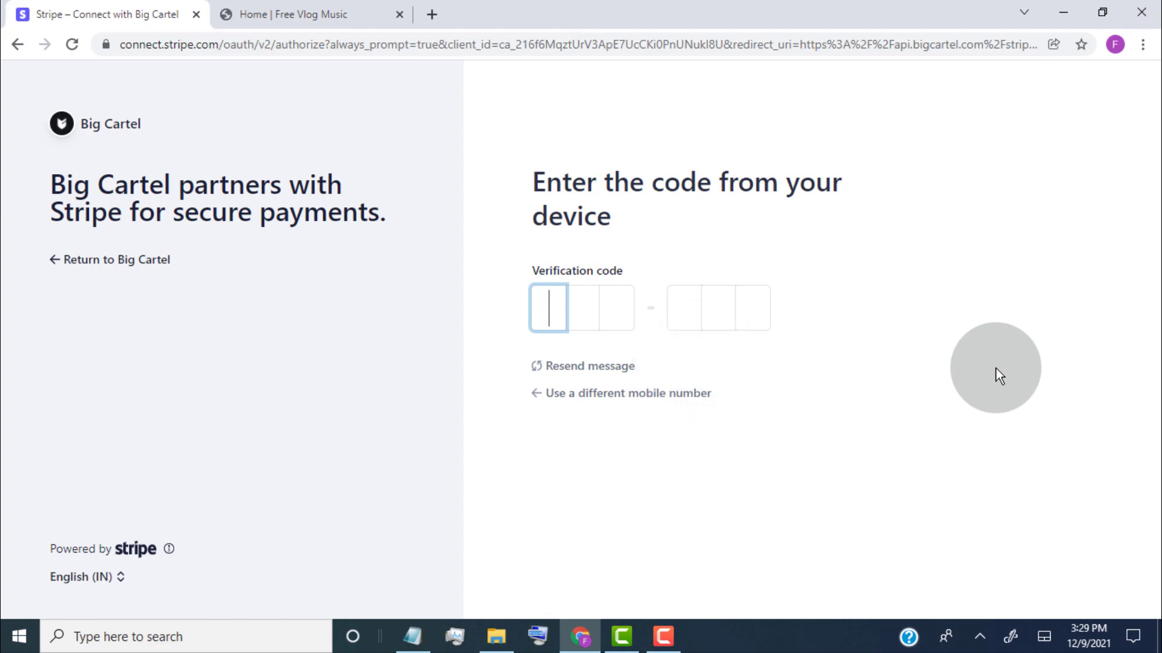
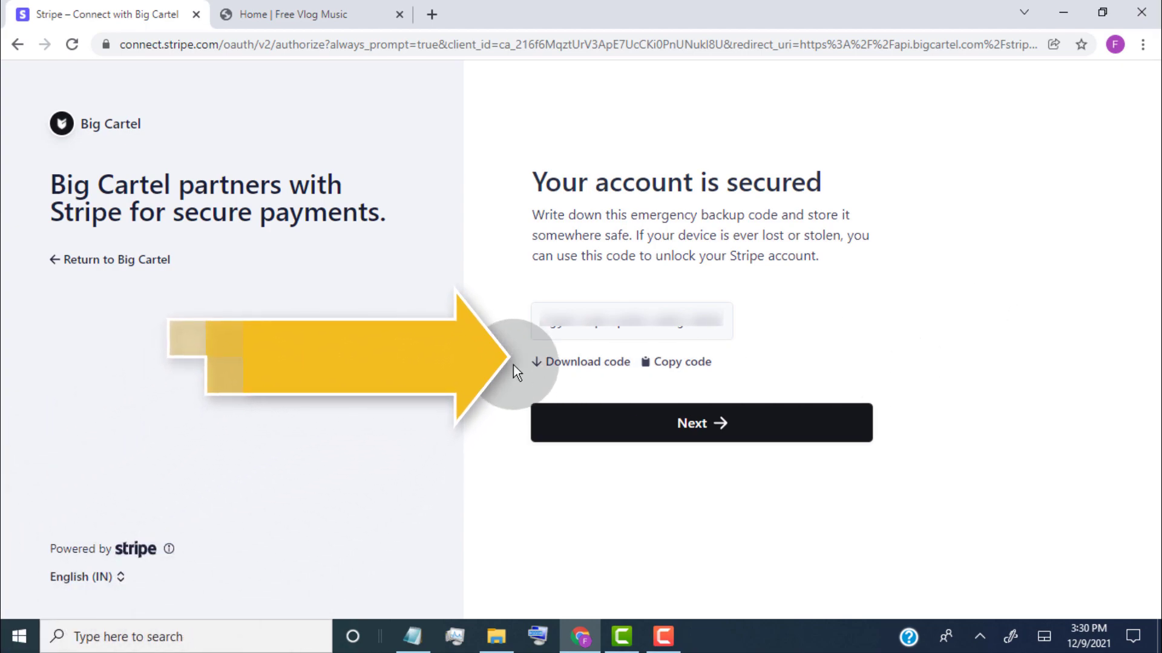
{"action": "left_click", "coordinate": [567, 369]}
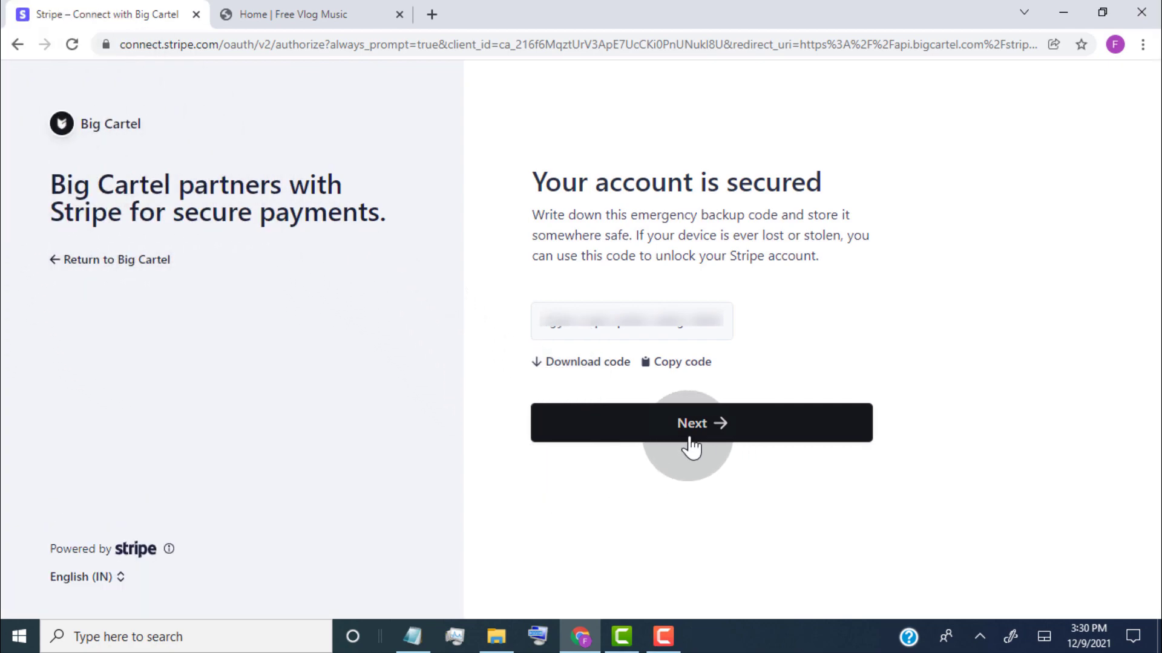
Choose the business type and submit the business address and personal details
{"action": "left_click", "coordinate": [691, 445]}
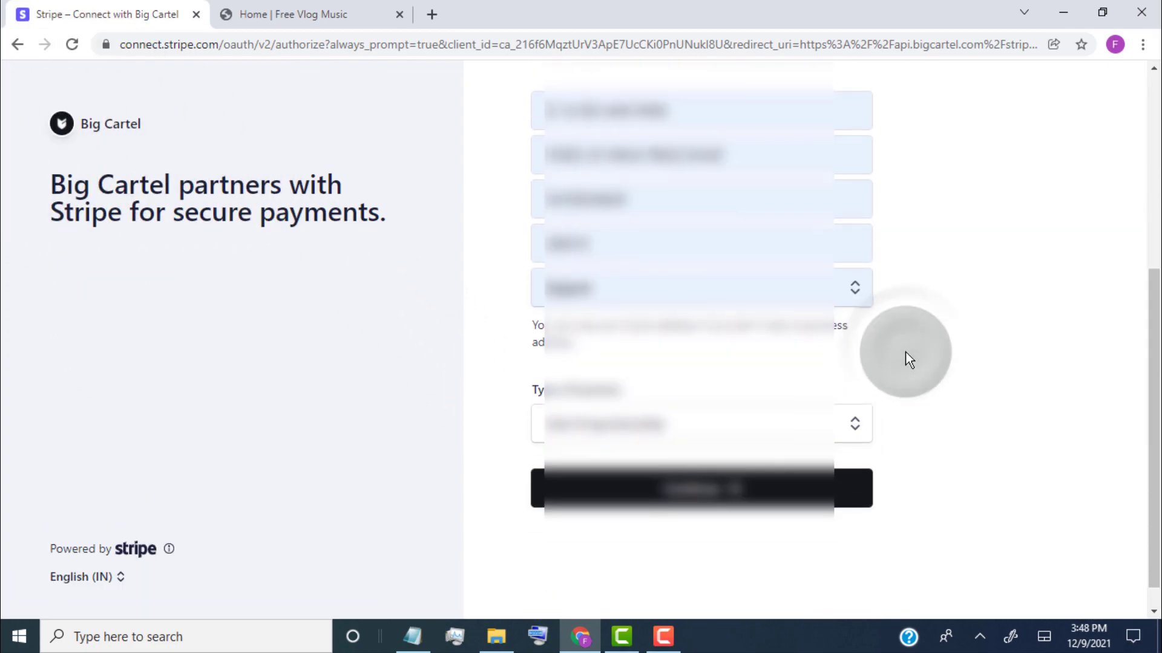
{"action": "left_click", "coordinate": [851, 425]}
{"action": "left_click", "coordinate": [701, 537]}
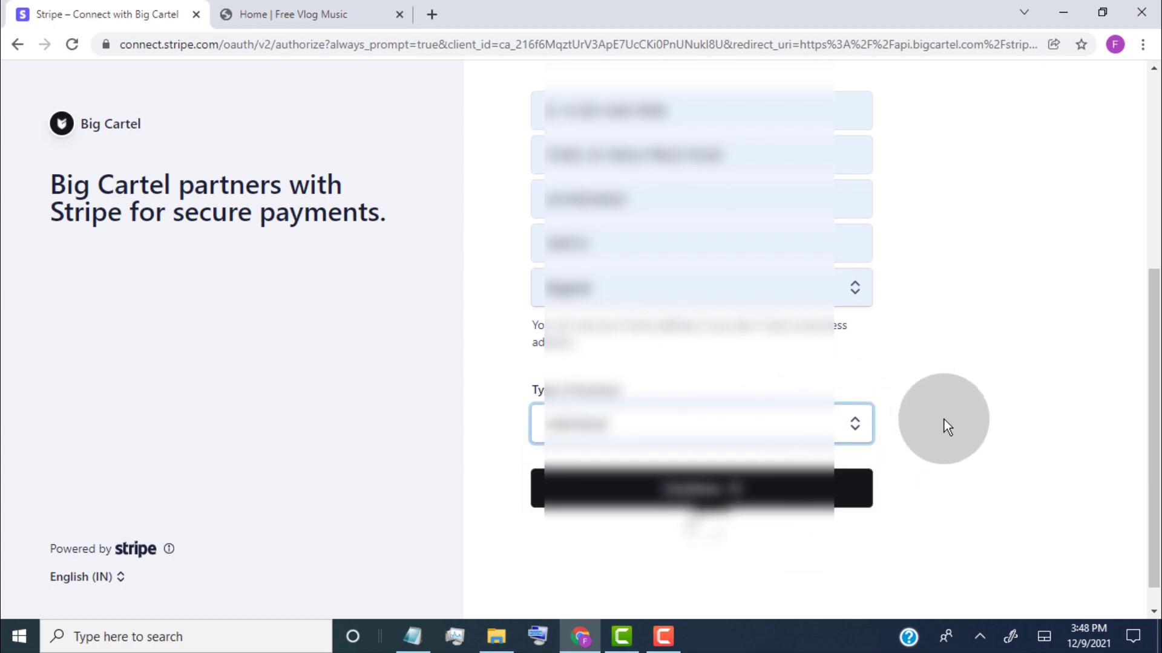
{"action": "left_click", "coordinate": [734, 490]}
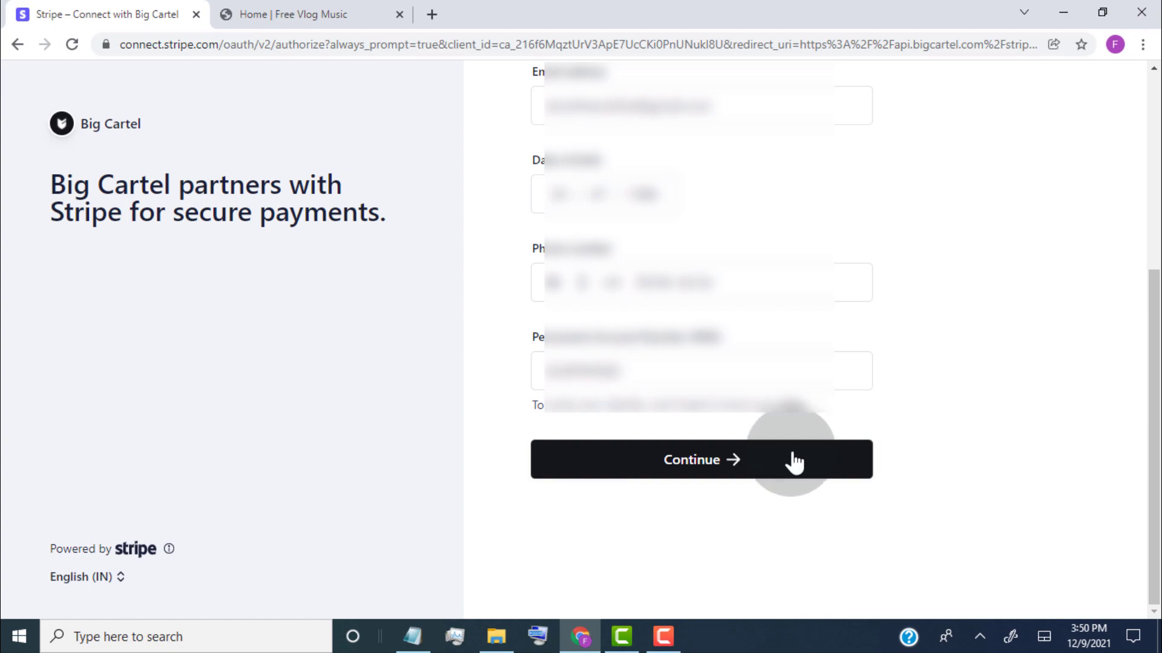
{"action": "left_click", "coordinate": [764, 461]}
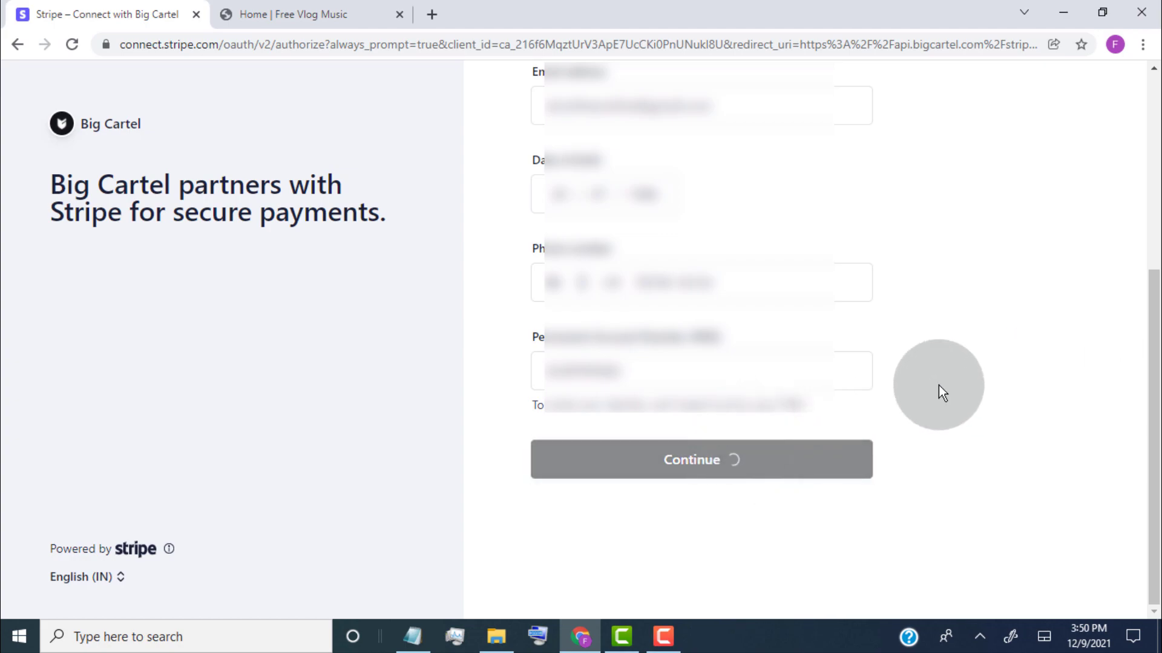
Enter 'Sell Music Online' as the product description and submit the business website details
{"action": "left_click", "coordinate": [659, 448]}
{"action": "type", "text": "Sell Music Online"}
{"action": "scroll", "coordinate": [939, 466], "scroll_direction": "down", "scroll_amount": 3}
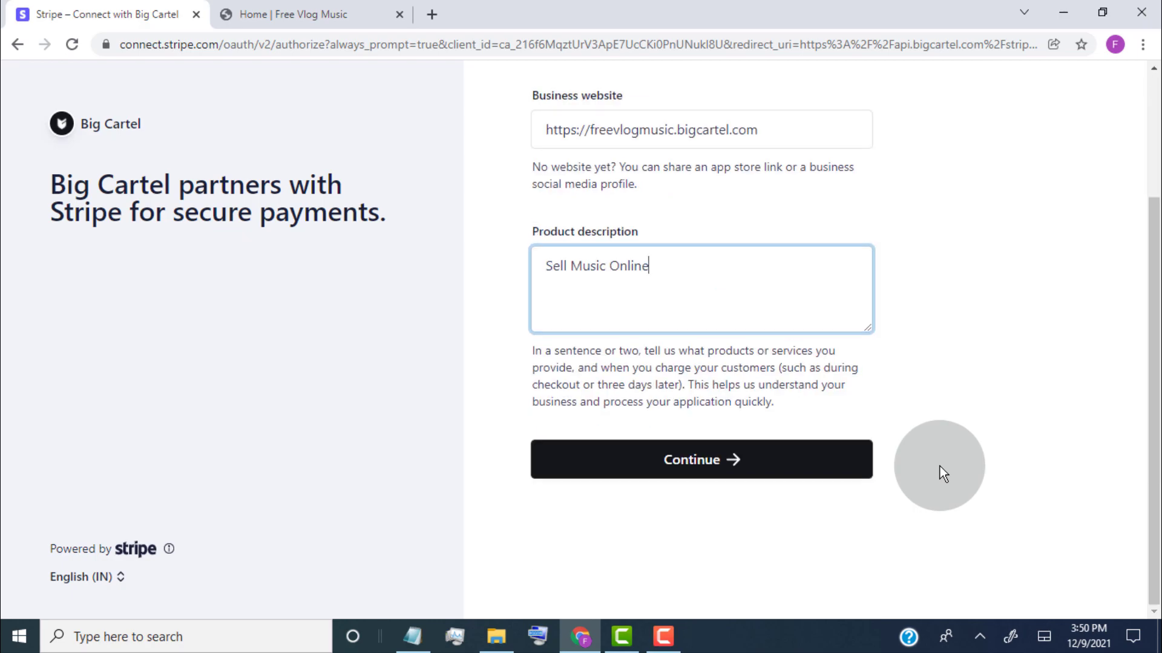
{"action": "left_click", "coordinate": [717, 469]}
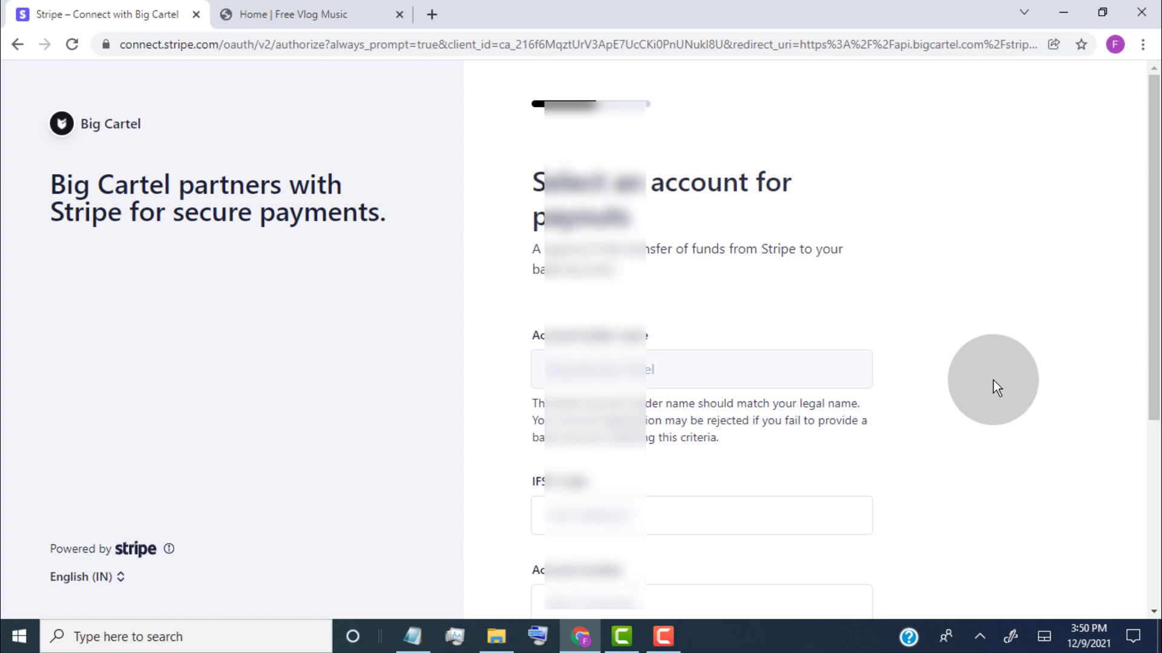
Submit payout bank details and statement descriptors, then confirm the review to finish setup
{"action": "left_click", "coordinate": [1153, 612]}
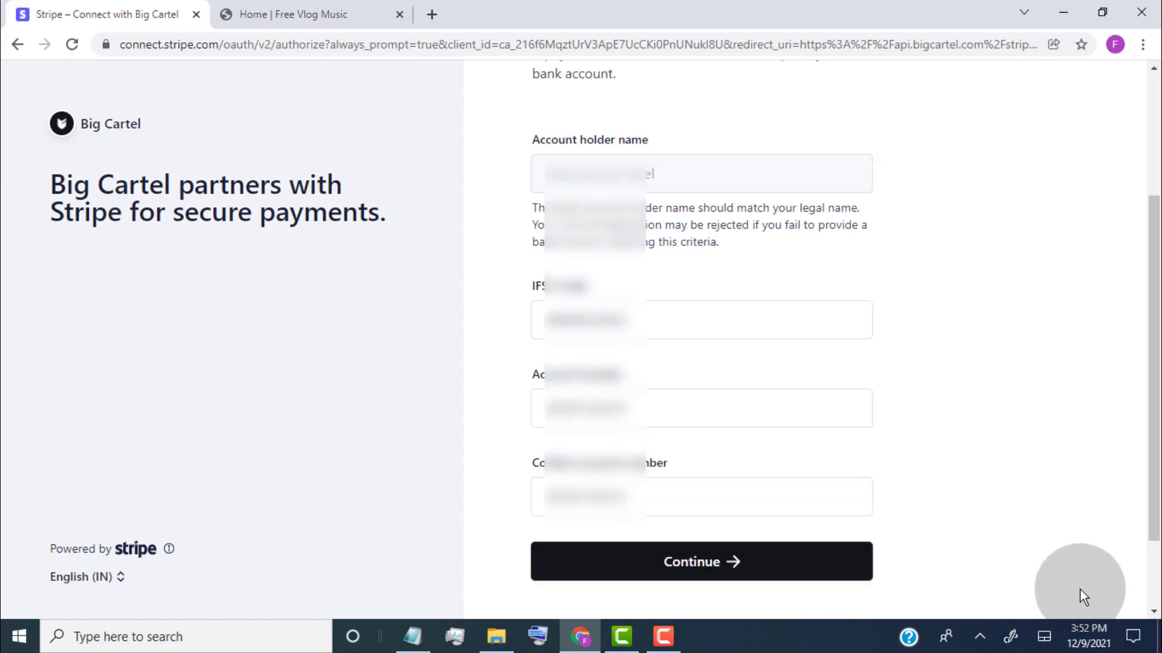
{"action": "left_click", "coordinate": [689, 566]}
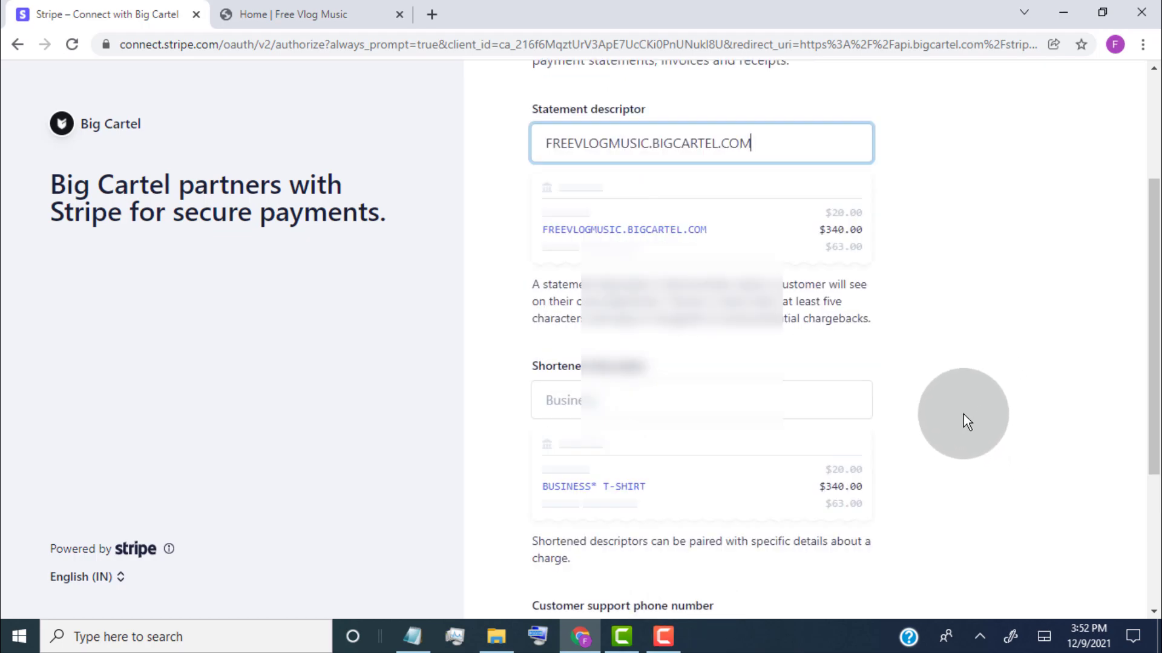
{"action": "scroll", "coordinate": [970, 404], "scroll_direction": "up", "scroll_amount": 2}
{"action": "scroll", "coordinate": [937, 354], "scroll_direction": "down", "scroll_amount": 1}
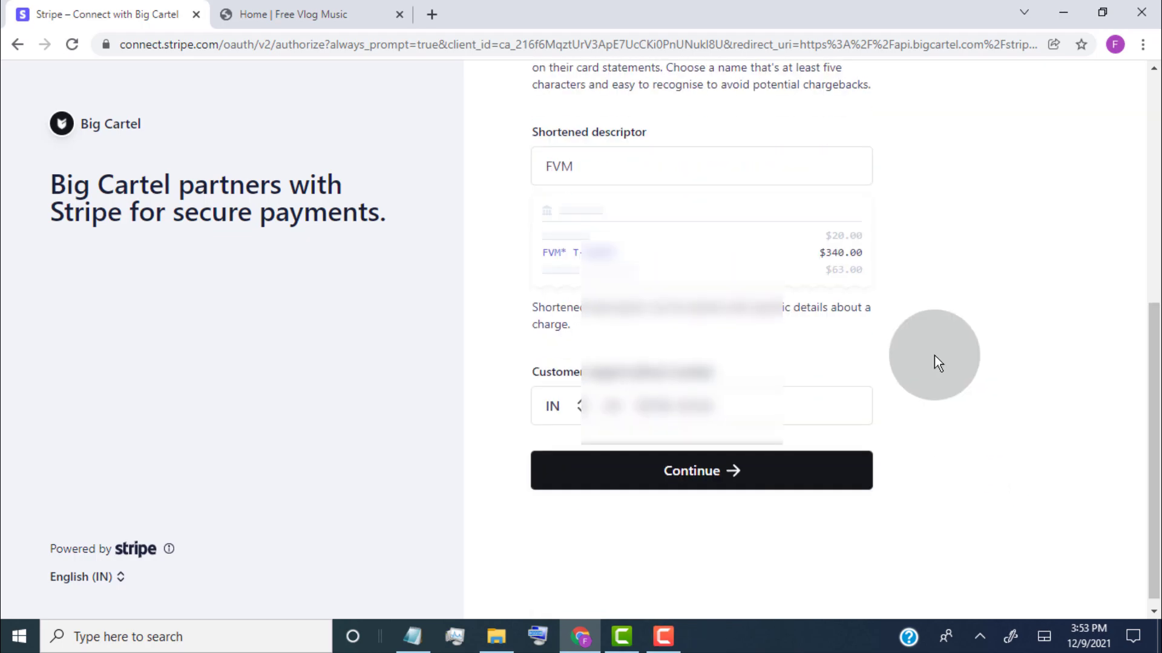
{"action": "left_click", "coordinate": [776, 478]}
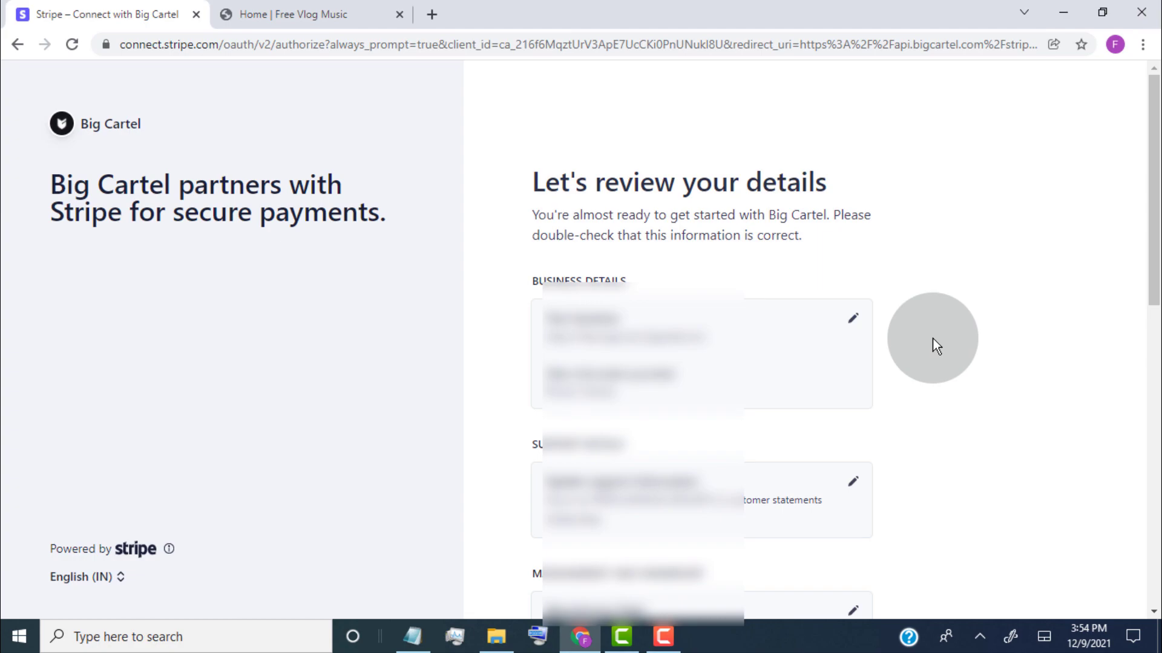
{"action": "scroll", "coordinate": [932, 339], "scroll_direction": "down", "scroll_amount": 5}
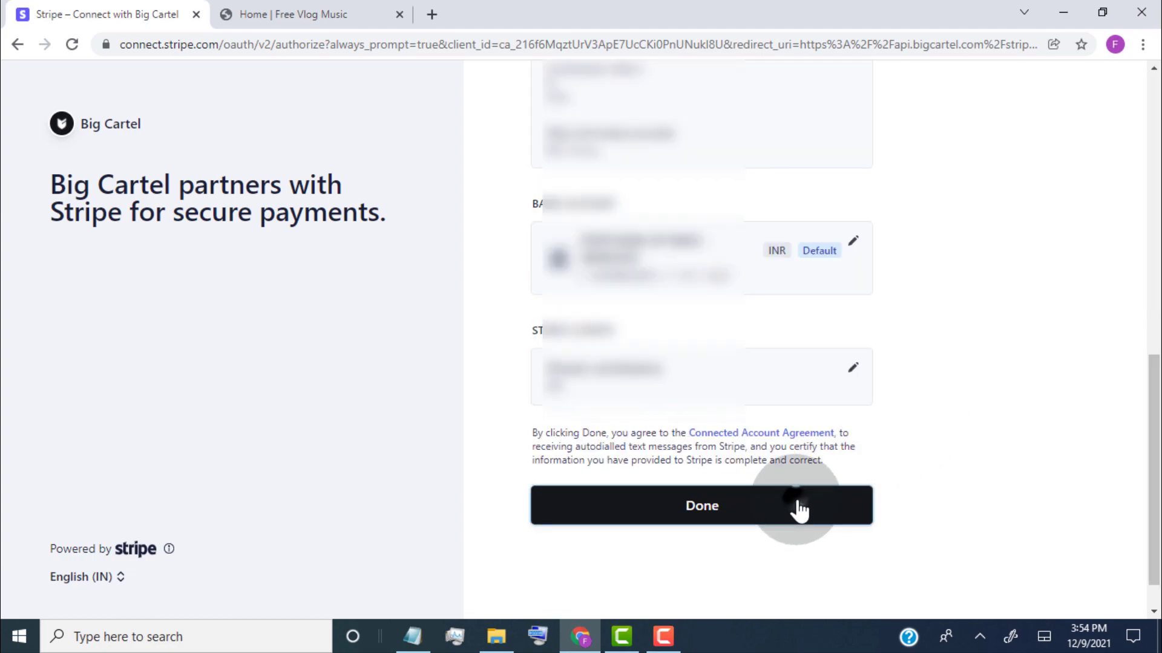
{"action": "left_click", "coordinate": [793, 503]}
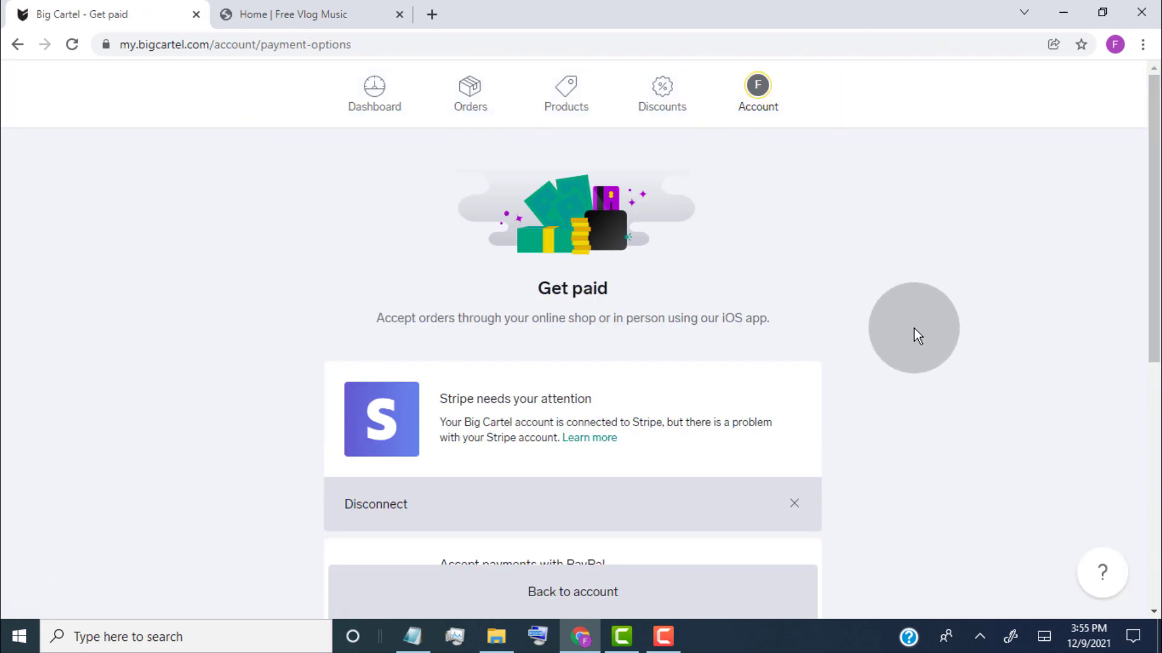
Start the PayPal connection, accept cookies, and enter the account e-mail and country
{"action": "scroll", "coordinate": [914, 328], "scroll_direction": "down", "scroll_amount": 3}
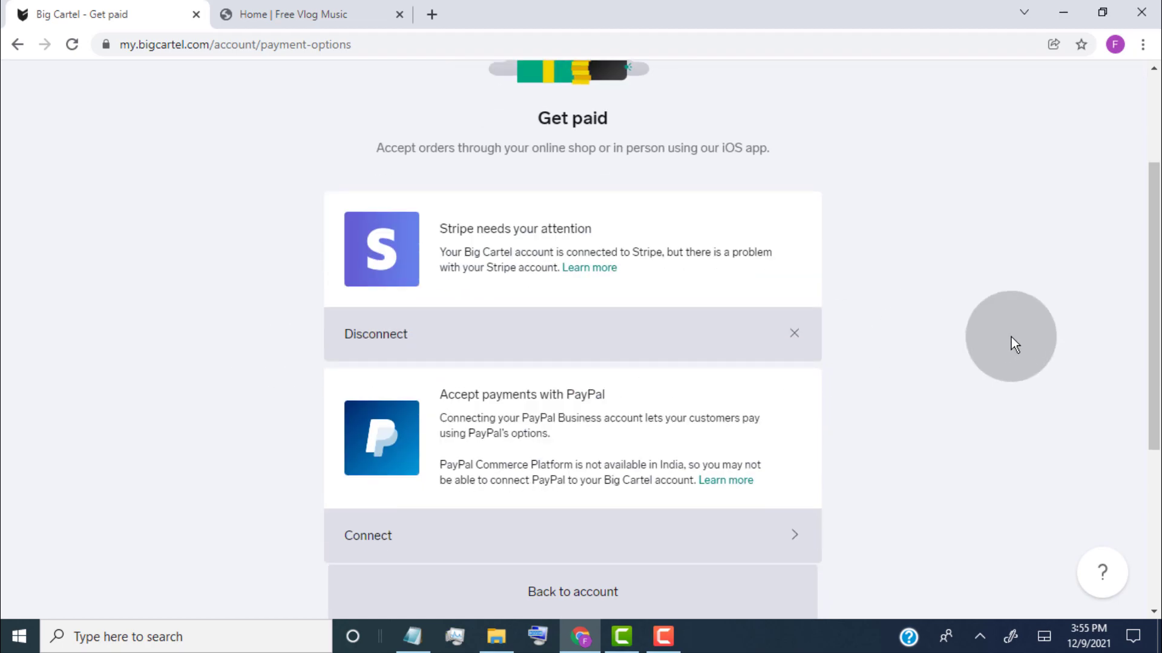
{"action": "scroll", "coordinate": [1011, 338], "scroll_direction": "down", "scroll_amount": 3}
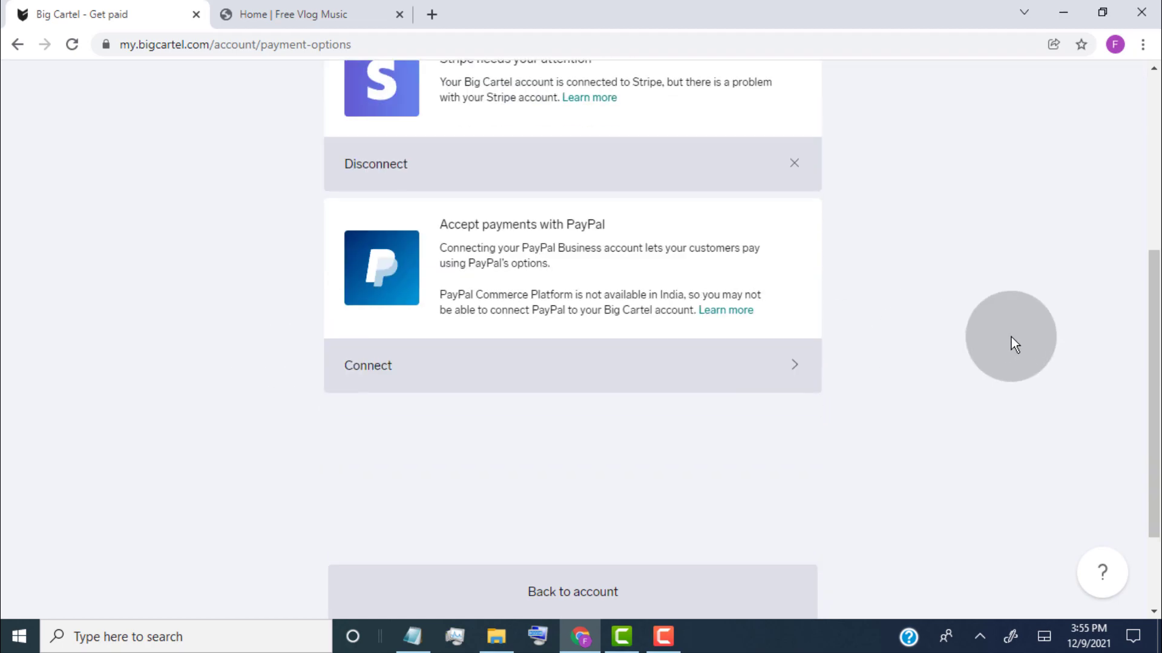
{"action": "left_click", "coordinate": [678, 366]}
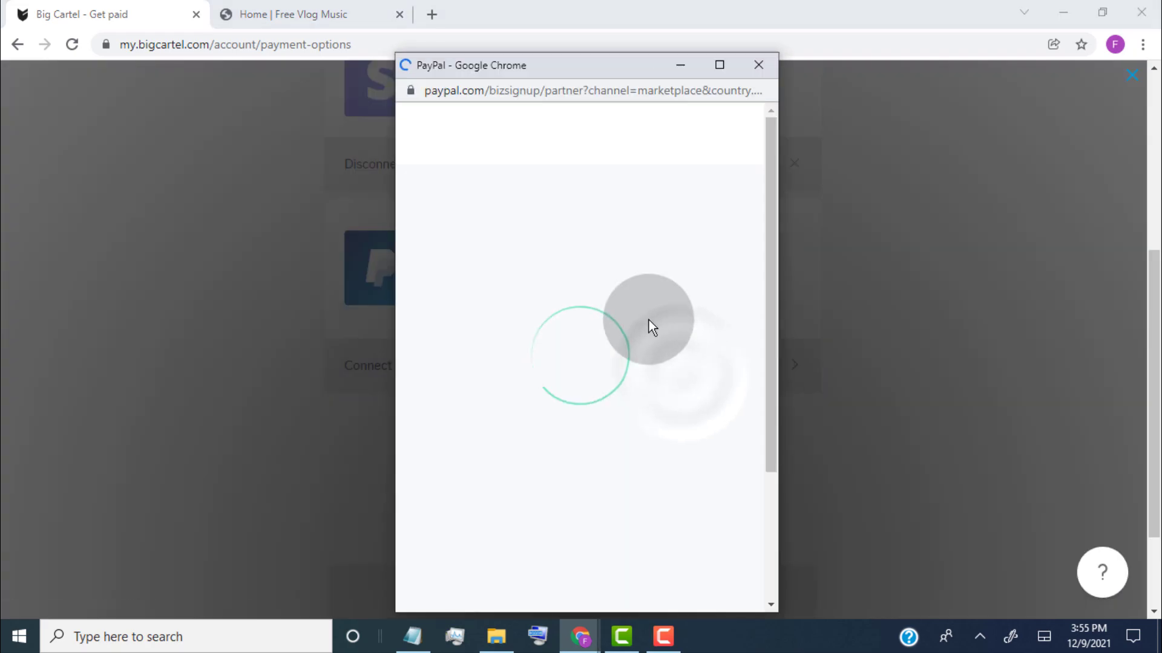
{"action": "left_click", "coordinate": [638, 585]}
{"action": "scroll", "coordinate": [605, 460], "scroll_direction": "down", "scroll_amount": 3}
{"action": "left_click", "coordinate": [449, 294]}
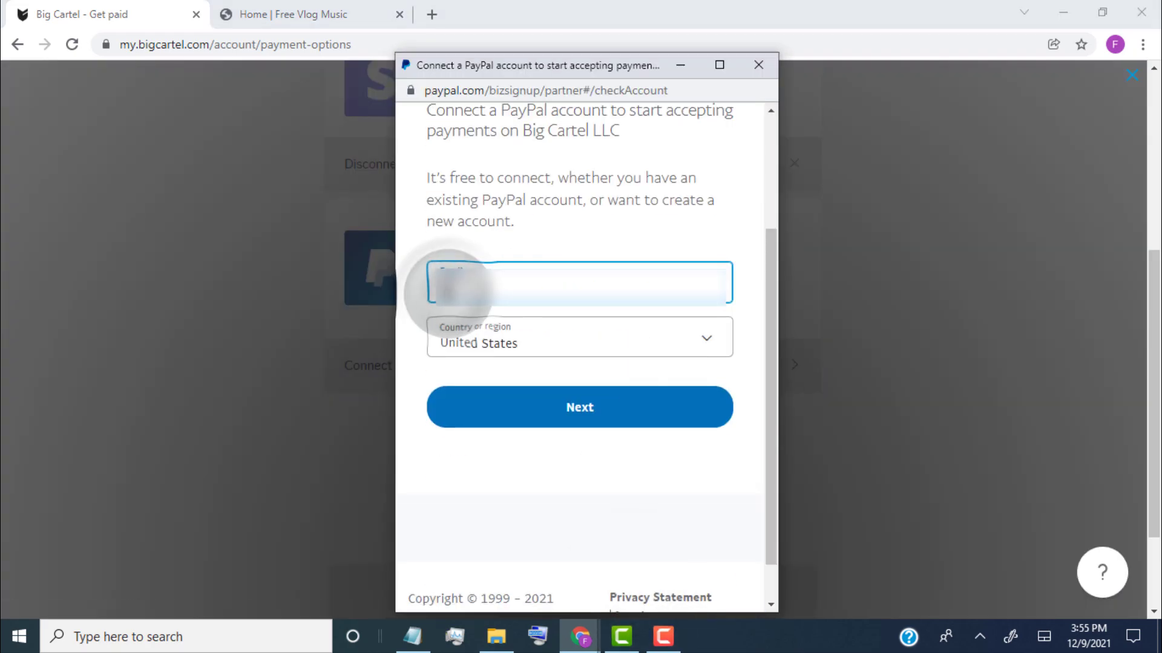
{"action": "type", "text": "???????????????????"}
{"action": "left_click", "coordinate": [563, 343]}
{"action": "scroll", "coordinate": [592, 393], "scroll_direction": "down", "scroll_amount": 10}
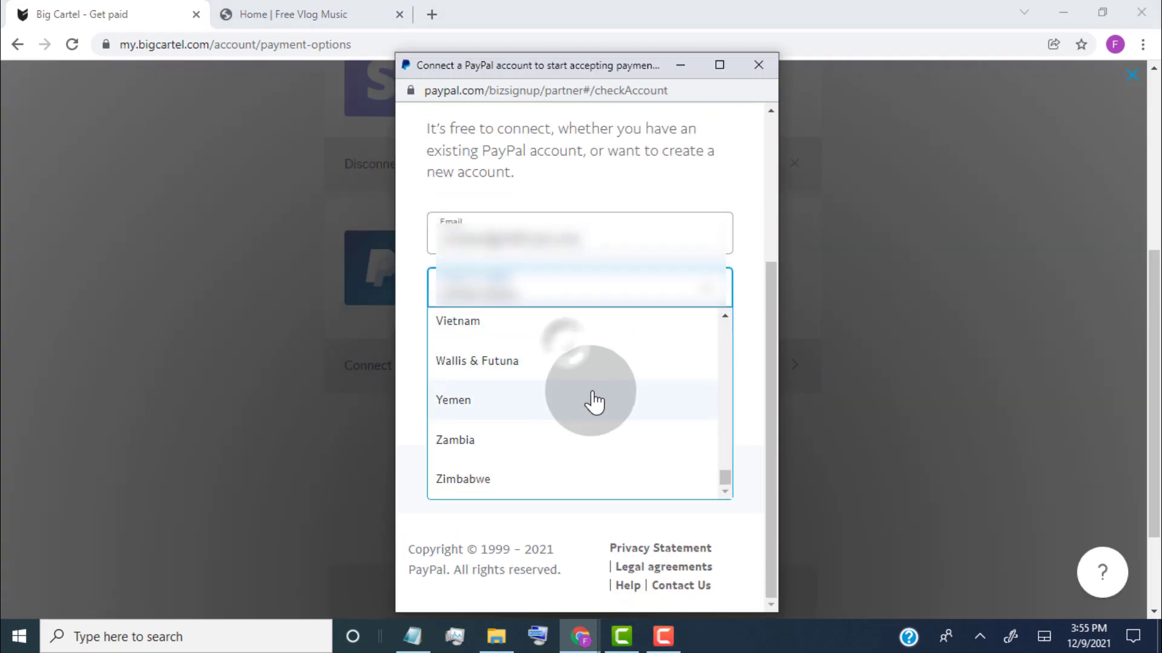
{"action": "scroll", "coordinate": [507, 403], "scroll_direction": "up", "scroll_amount": 20}
{"action": "left_click", "coordinate": [507, 404]}
{"action": "left_click", "coordinate": [601, 372]}
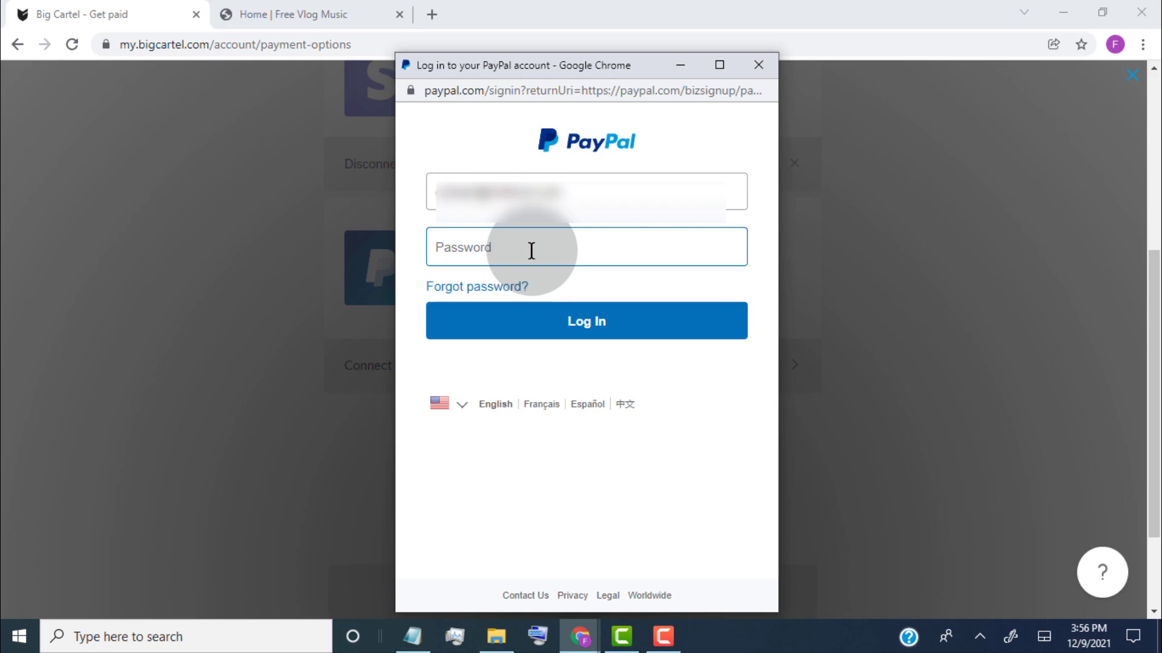
Log in to PayPal, verify with the texted one-time code, and return to Big Cartel
{"action": "left_click", "coordinate": [574, 282]}
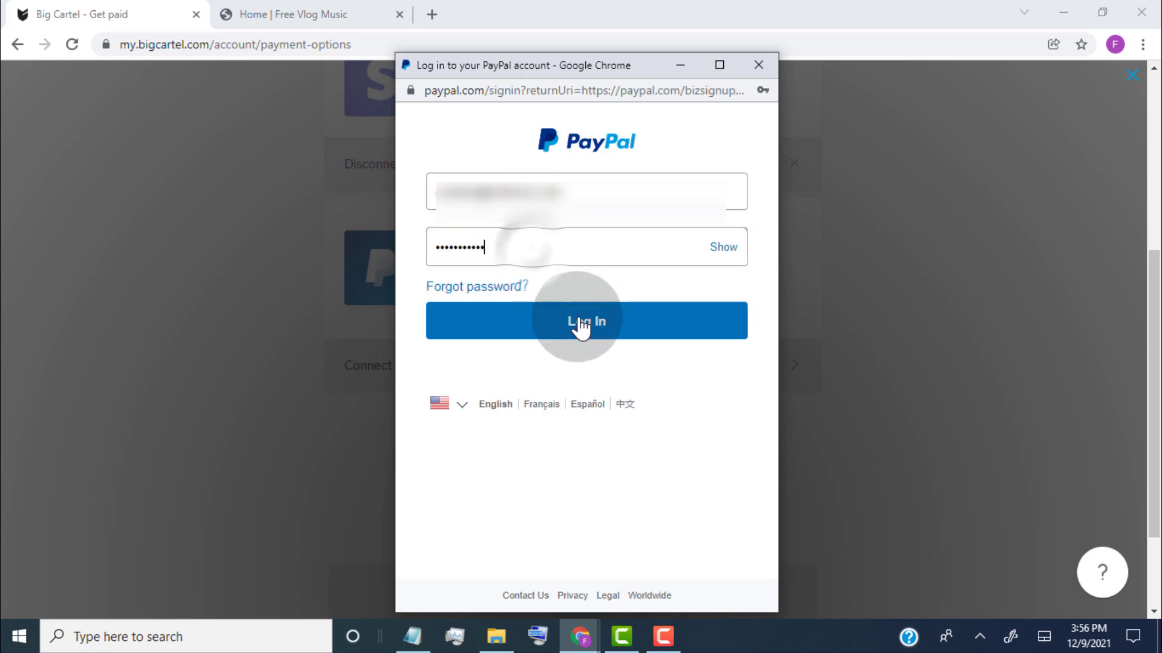
{"action": "left_click", "coordinate": [575, 321]}
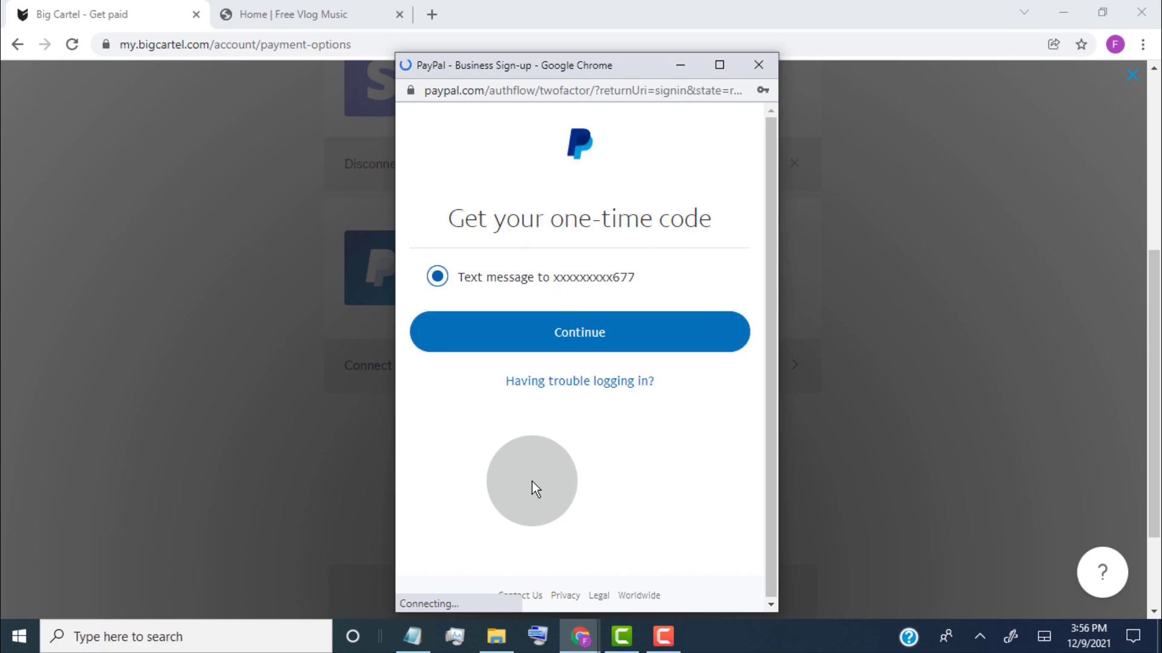
{"action": "left_click", "coordinate": [588, 338]}
{"action": "left_click", "coordinate": [420, 339]}
{"action": "left_click", "coordinate": [574, 302]}
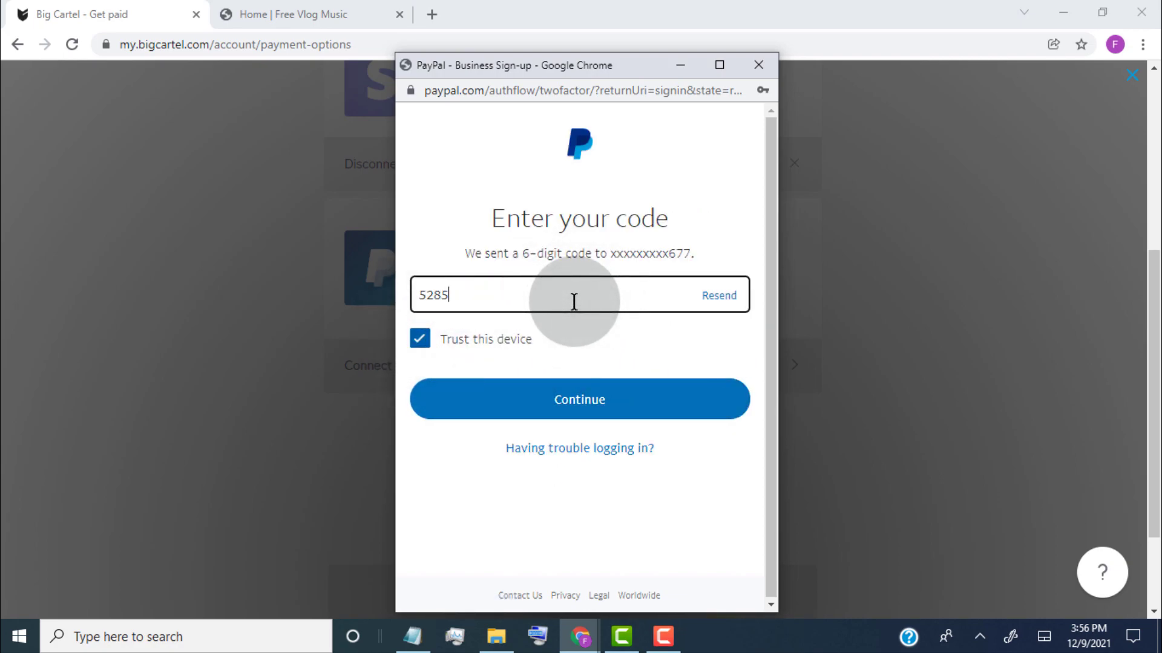
{"action": "left_click", "coordinate": [576, 401]}
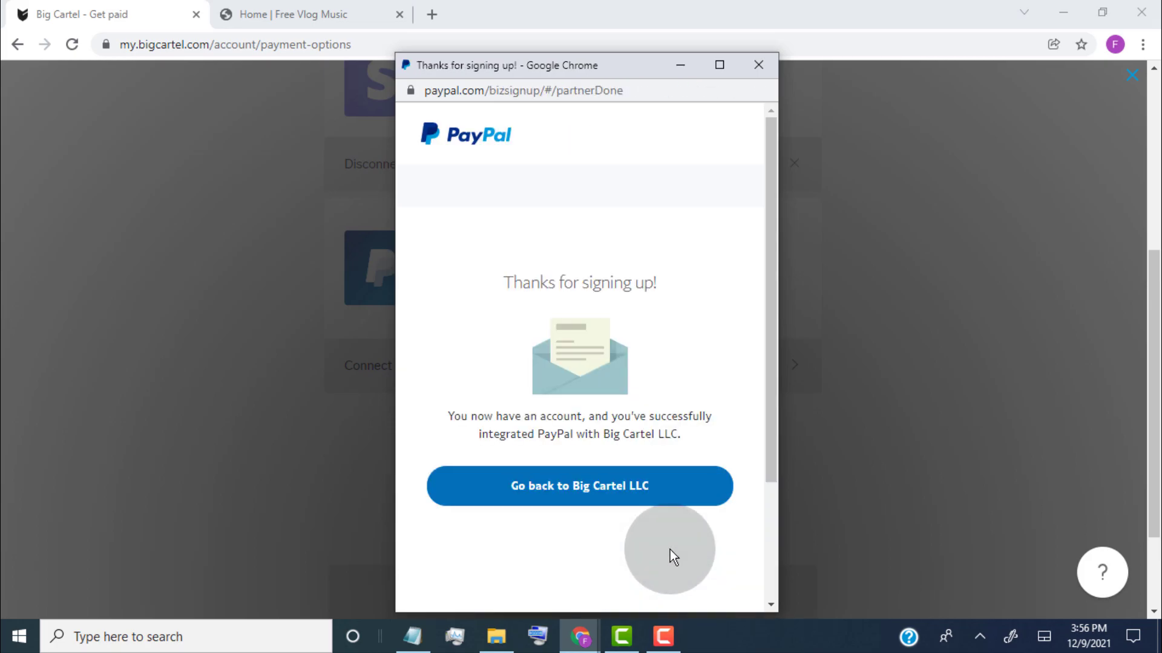
{"action": "left_click", "coordinate": [572, 497]}
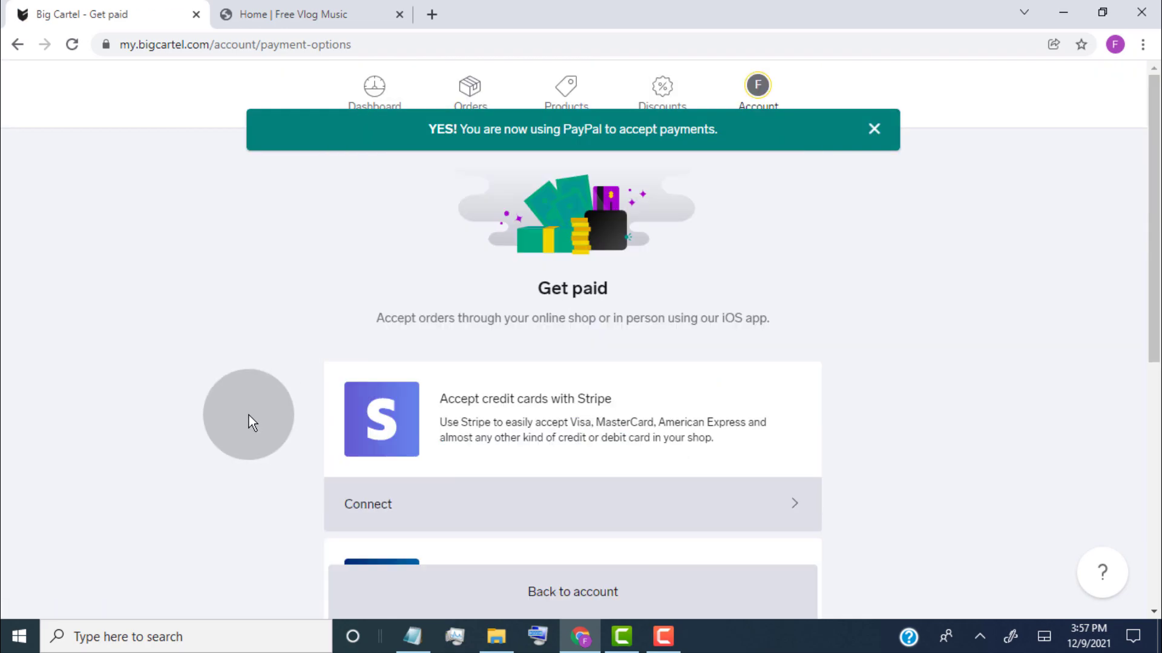
Return to the account overview and open the Design settings for the Free Vlog Music shop
{"action": "scroll", "coordinate": [247, 398], "scroll_direction": "down", "scroll_amount": 5}
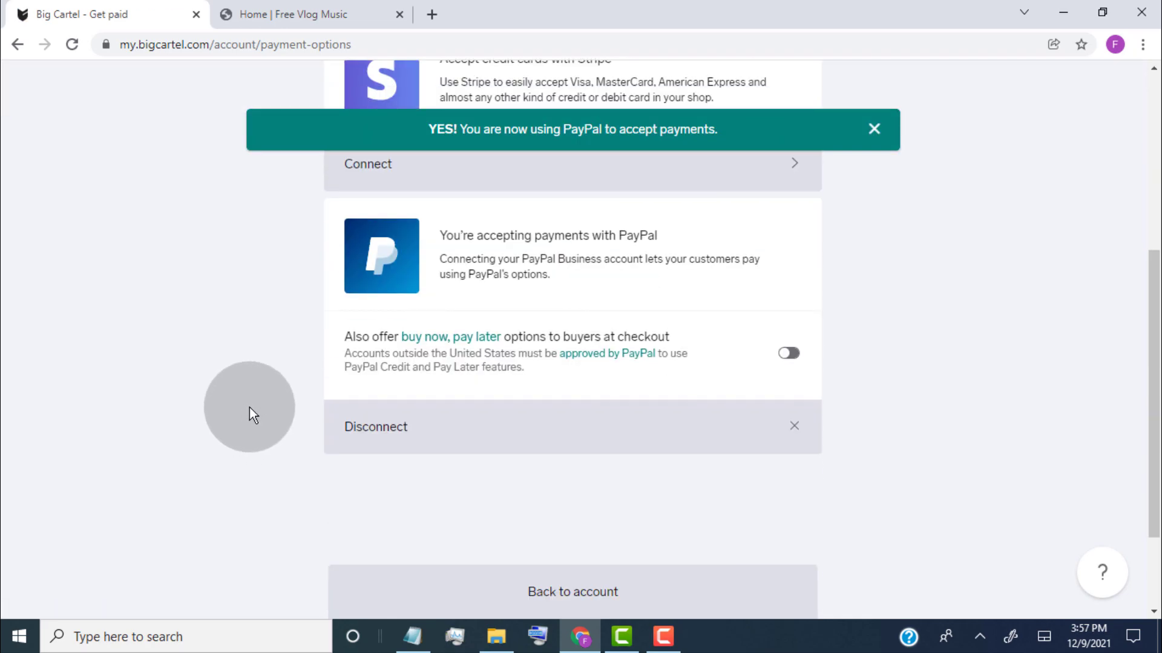
{"action": "scroll", "coordinate": [229, 404], "scroll_direction": "up", "scroll_amount": 5}
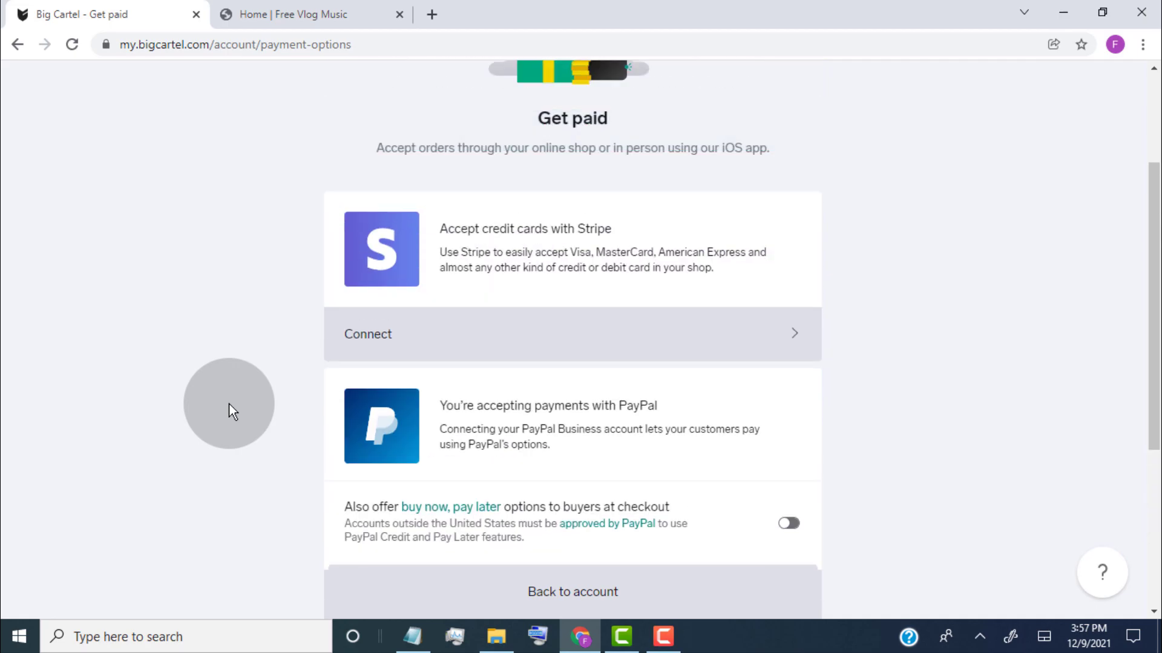
{"action": "scroll", "coordinate": [229, 404], "scroll_direction": "down", "scroll_amount": 5}
{"action": "left_click", "coordinate": [617, 590]}
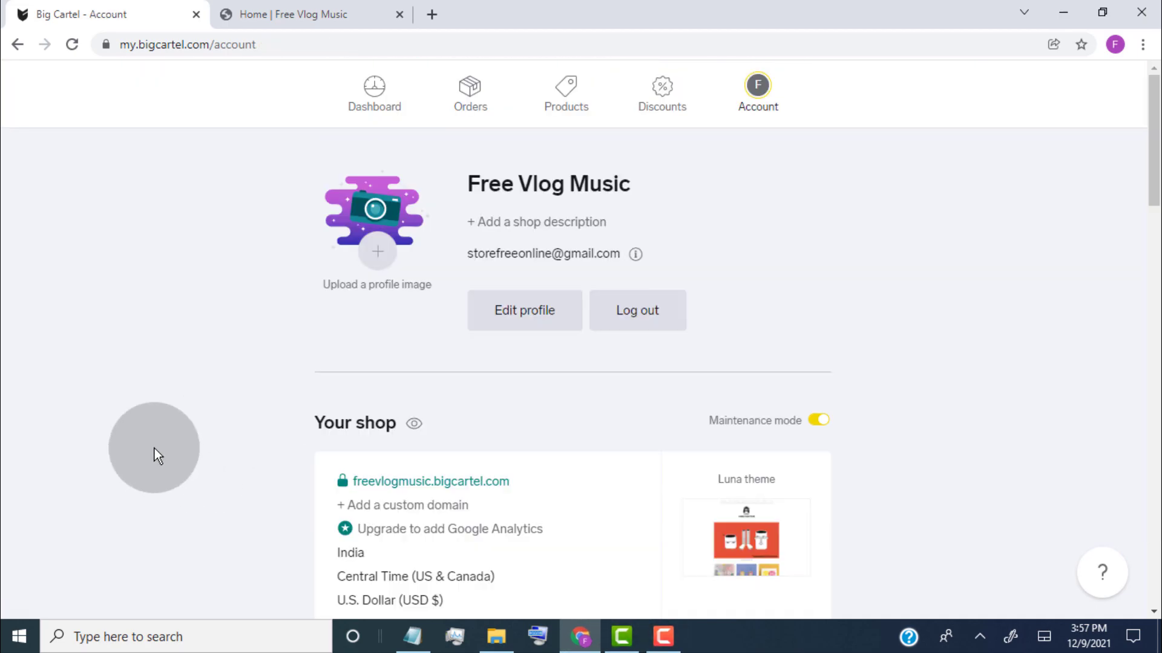
{"action": "scroll", "coordinate": [242, 411], "scroll_direction": "down", "scroll_amount": 3}
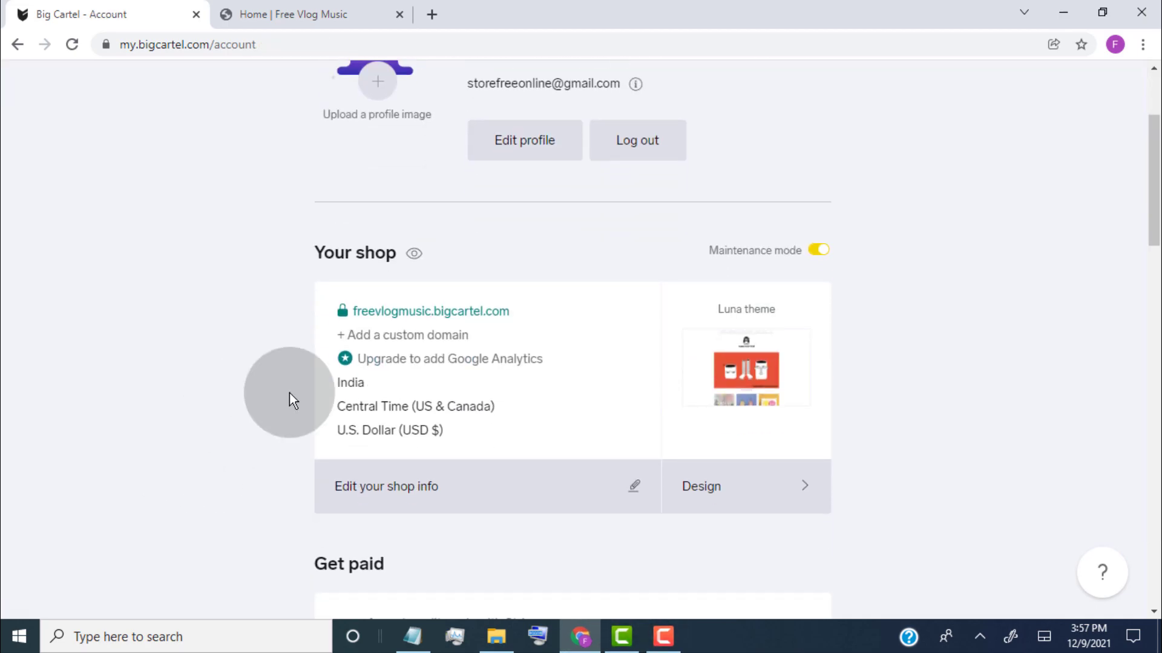
{"action": "left_click", "coordinate": [725, 488]}
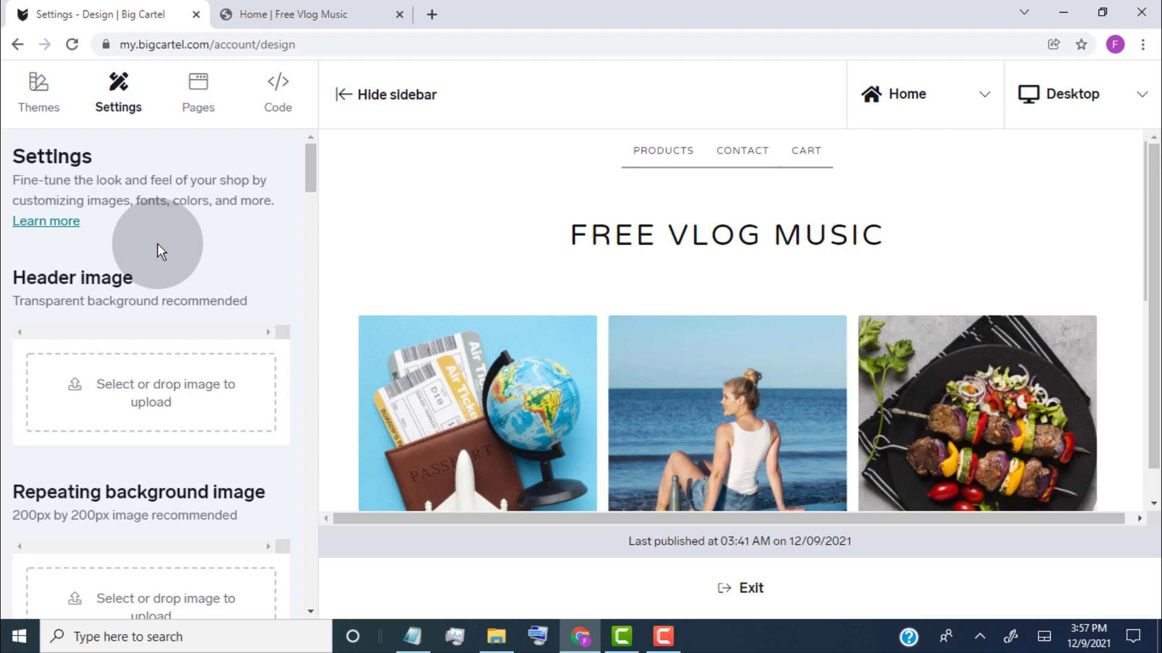
In the theme list, open Nova's Tips & examples in a new tab and preview its demo store
{"action": "left_click", "coordinate": [38, 109]}
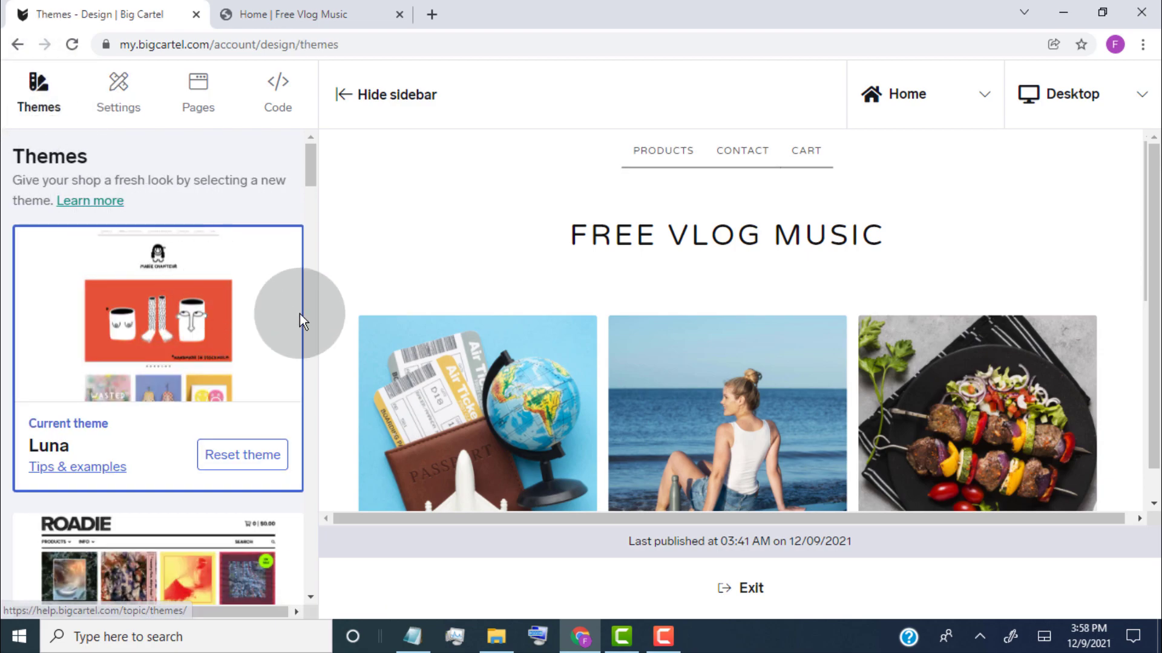
{"action": "scroll", "coordinate": [223, 324], "scroll_direction": "down", "scroll_amount": 13}
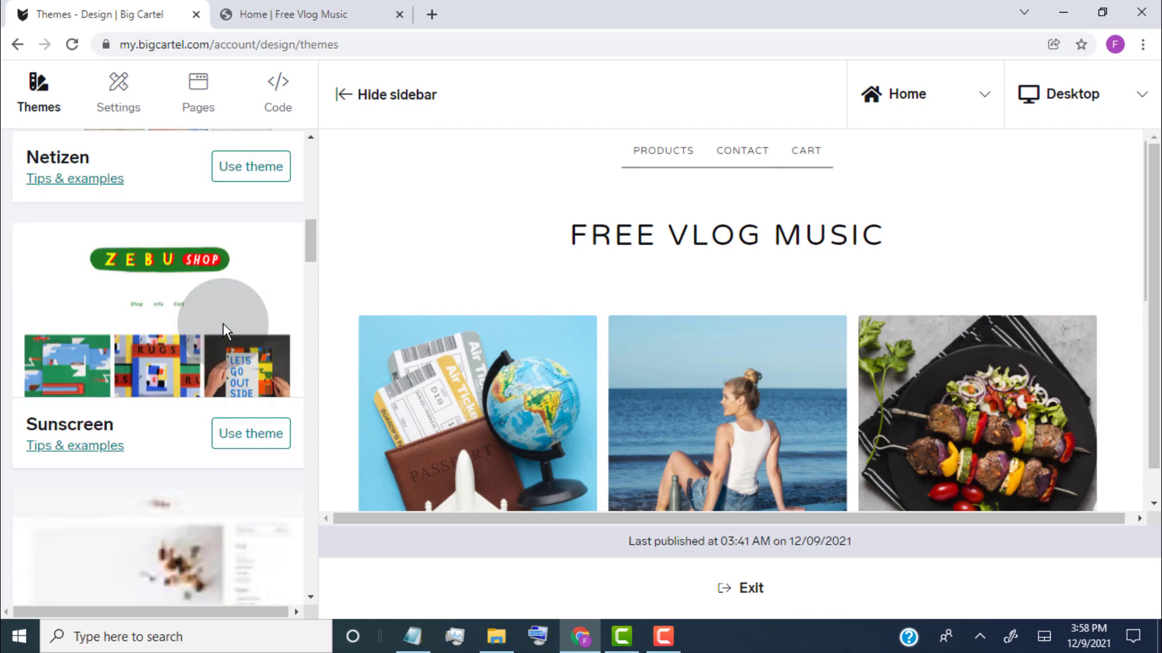
{"action": "scroll", "coordinate": [7, 313], "scroll_direction": "down", "scroll_amount": 20}
{"action": "scroll", "coordinate": [7, 313], "scroll_direction": "down", "scroll_amount": 20}
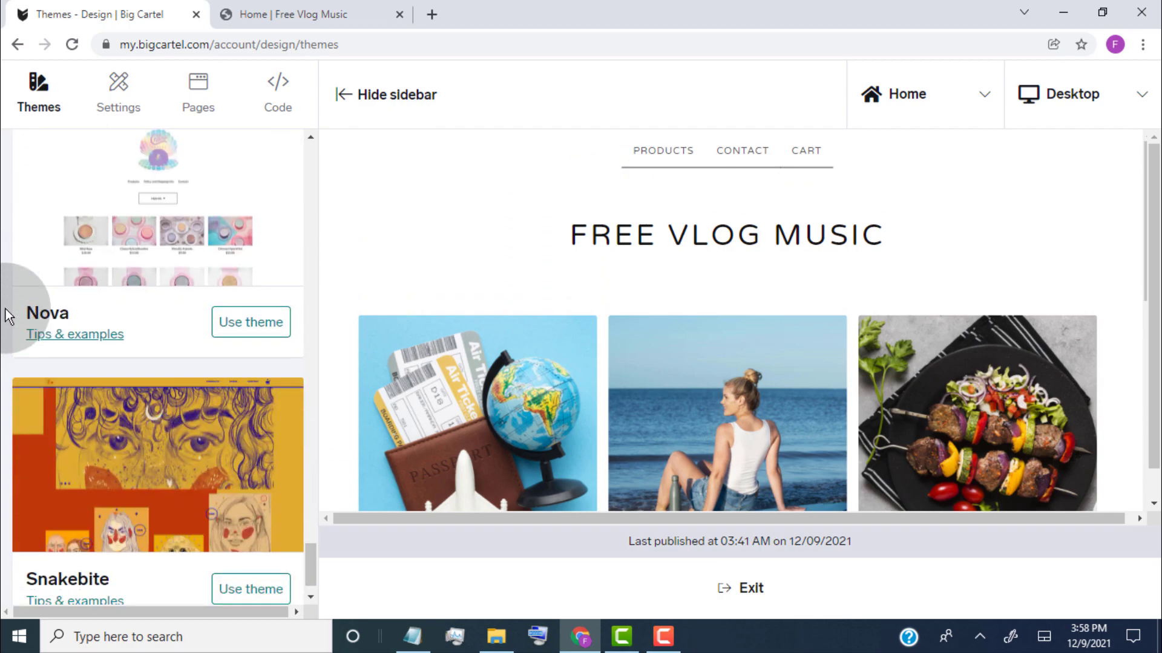
{"action": "right_click", "coordinate": [48, 335]}
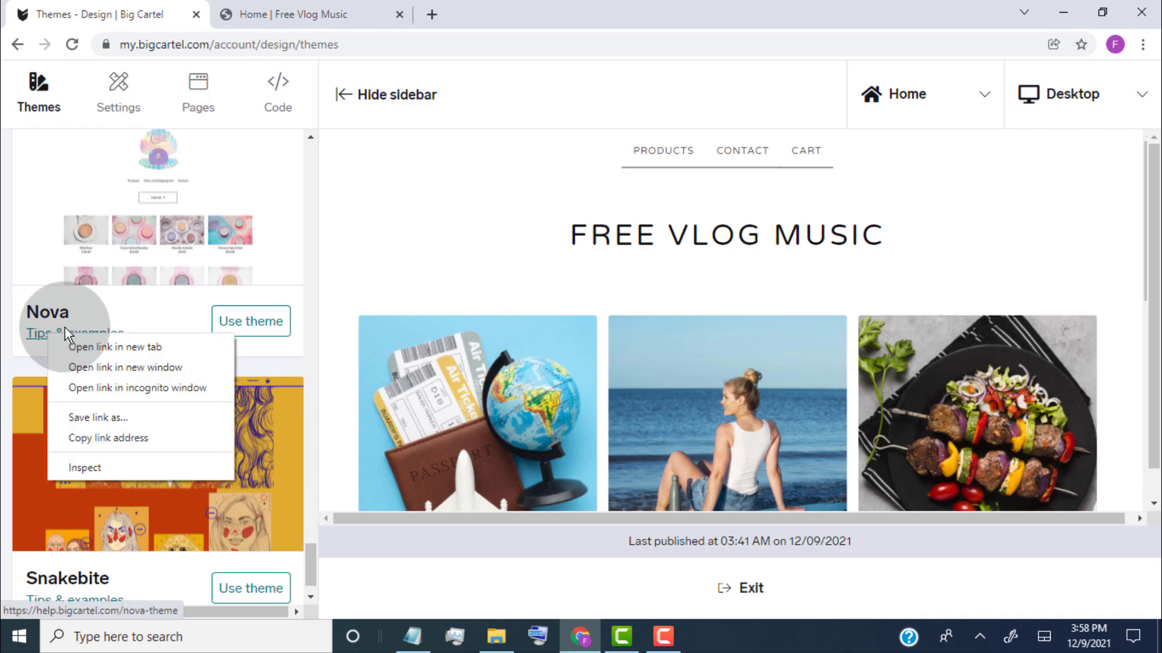
{"action": "left_click", "coordinate": [96, 346]}
{"action": "key", "text": "ctrl+Tab"}
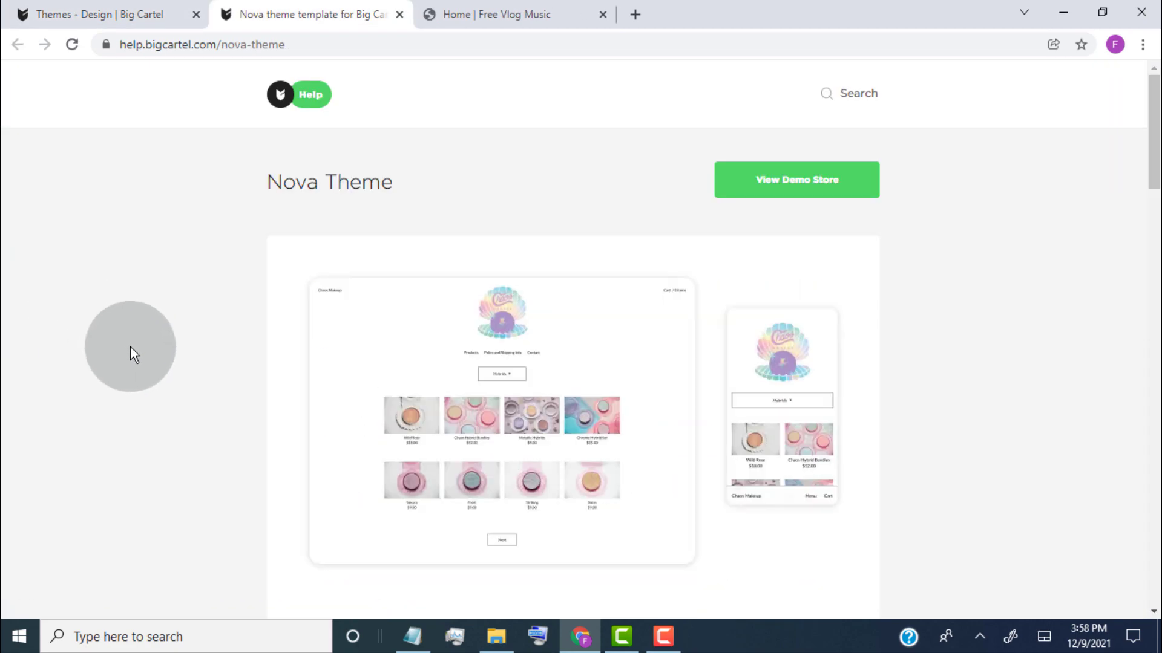
{"action": "left_click", "coordinate": [812, 185]}
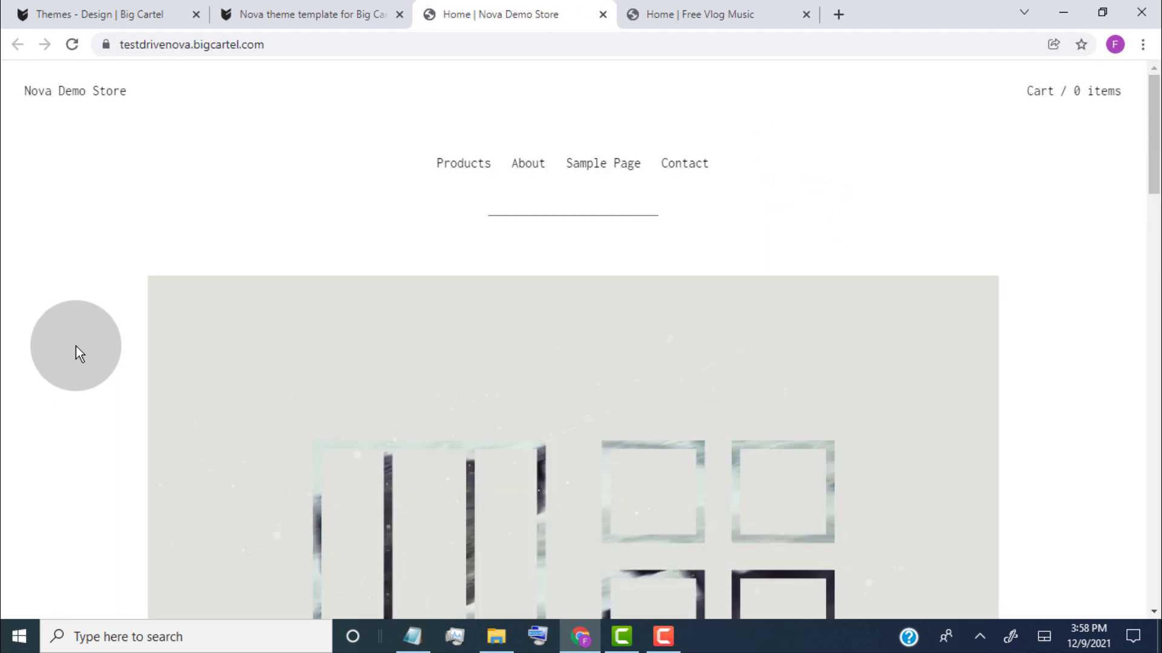
{"action": "scroll", "coordinate": [75, 346], "scroll_direction": "down", "scroll_amount": 15}
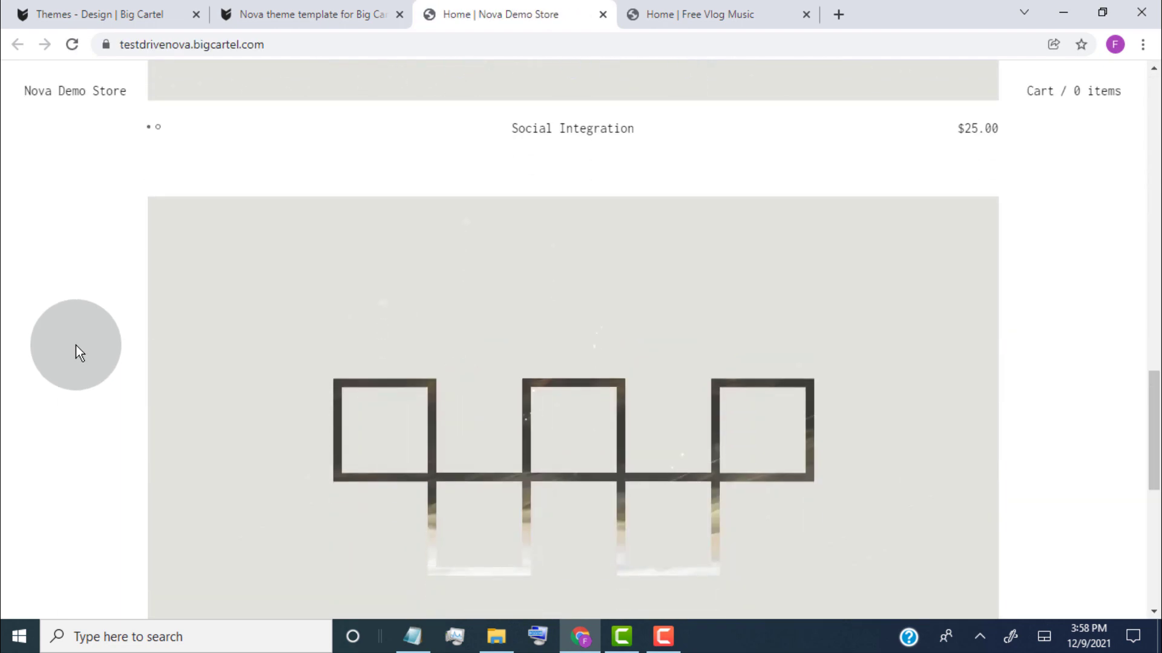
{"action": "scroll", "coordinate": [75, 345], "scroll_direction": "down", "scroll_amount": 9}
{"action": "scroll", "coordinate": [75, 345], "scroll_direction": "up", "scroll_amount": 17}
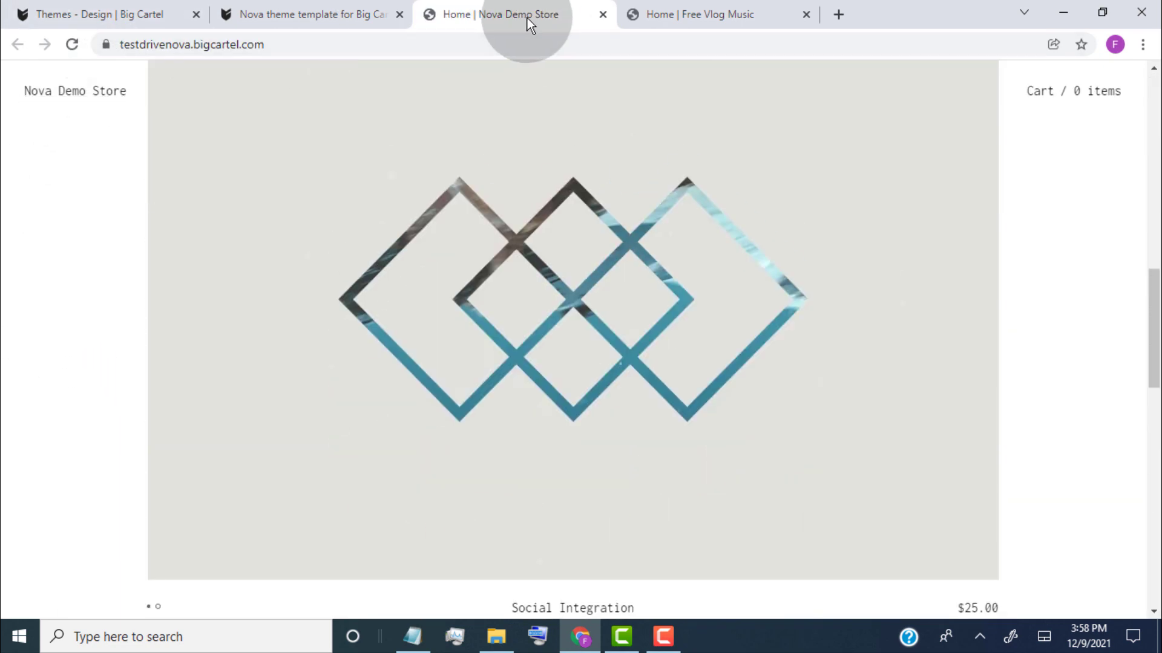
Close the Nova tabs and pick Ranger as the shop's new theme
{"action": "left_click", "coordinate": [603, 14]}
{"action": "left_click", "coordinate": [400, 15]}
{"action": "left_click", "coordinate": [111, 12]}
{"action": "scroll", "coordinate": [173, 349], "scroll_direction": "up", "scroll_amount": 8}
{"action": "scroll", "coordinate": [157, 347], "scroll_direction": "up", "scroll_amount": 20}
{"action": "scroll", "coordinate": [93, 324], "scroll_direction": "down", "scroll_amount": 8}
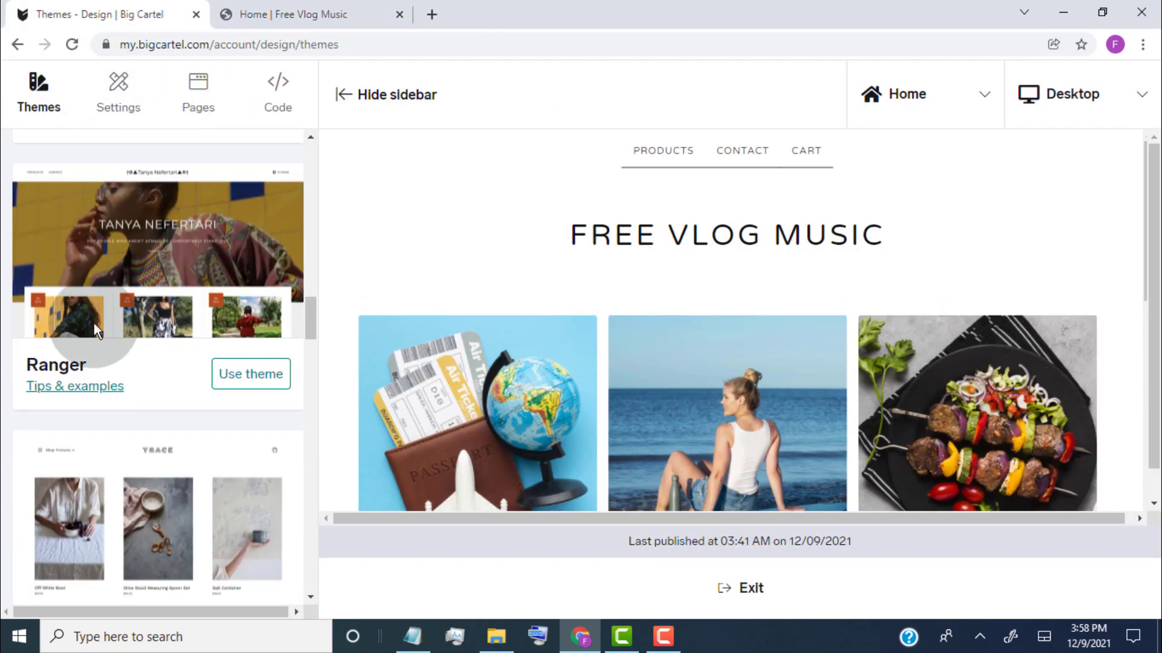
{"action": "left_click", "coordinate": [241, 390]}
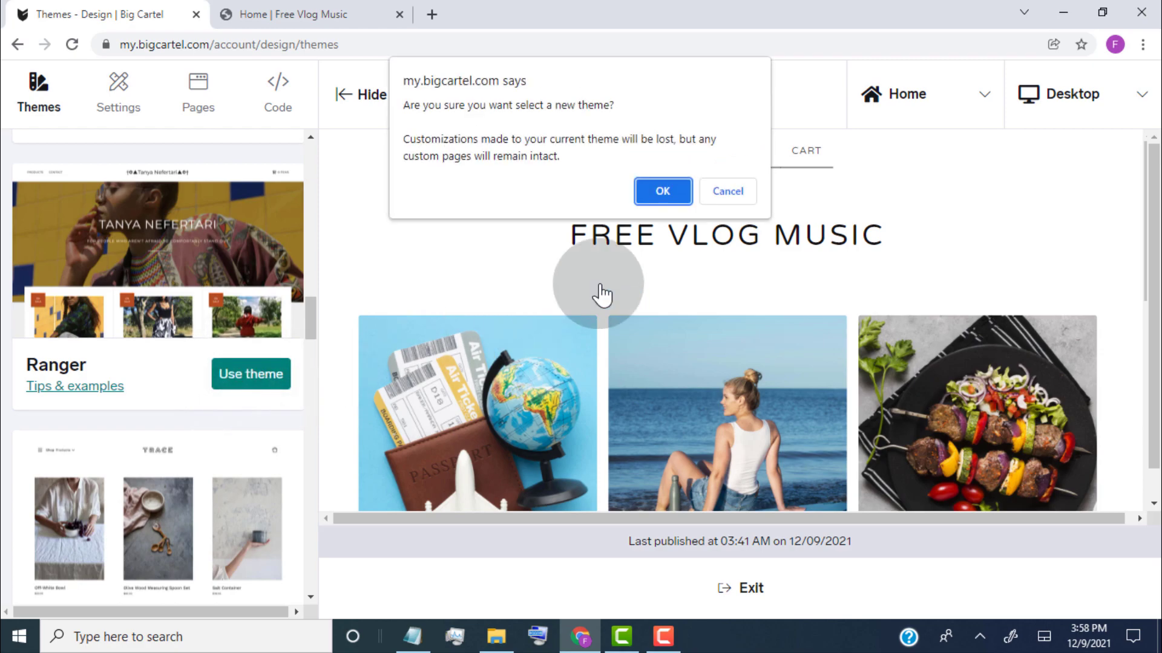
Confirm the switch to Ranger and upload Logo-1.png as the header logo
{"action": "left_click", "coordinate": [662, 191]}
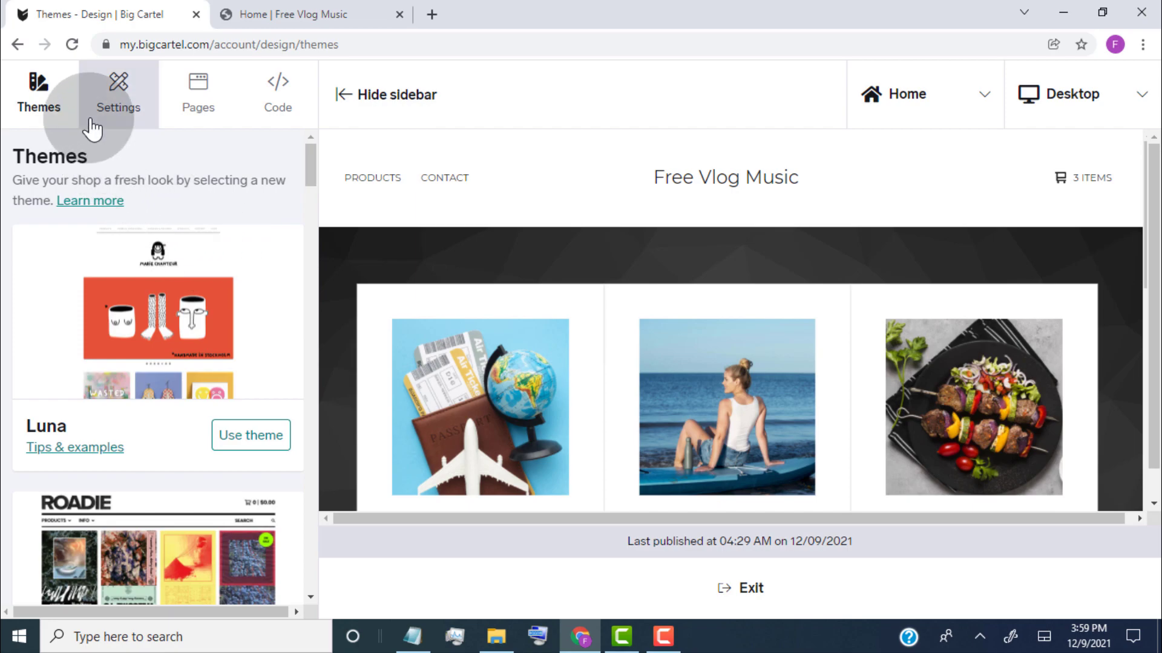
{"action": "left_click", "coordinate": [108, 108]}
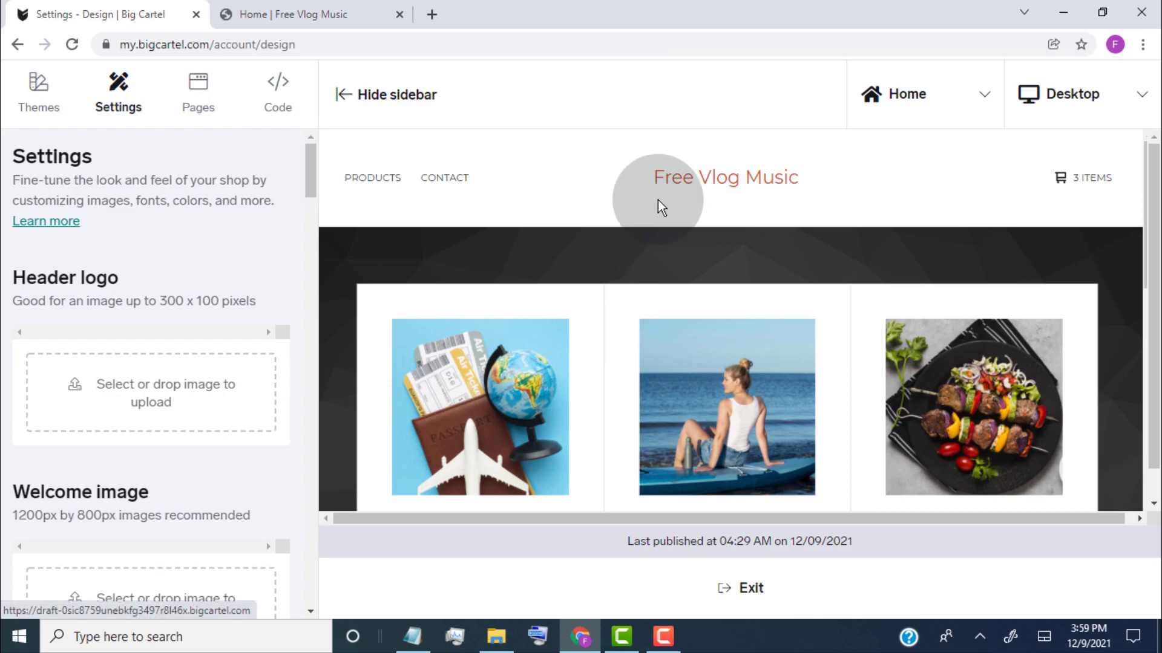
{"action": "left_click", "coordinate": [138, 403]}
{"action": "left_click", "coordinate": [572, 380]}
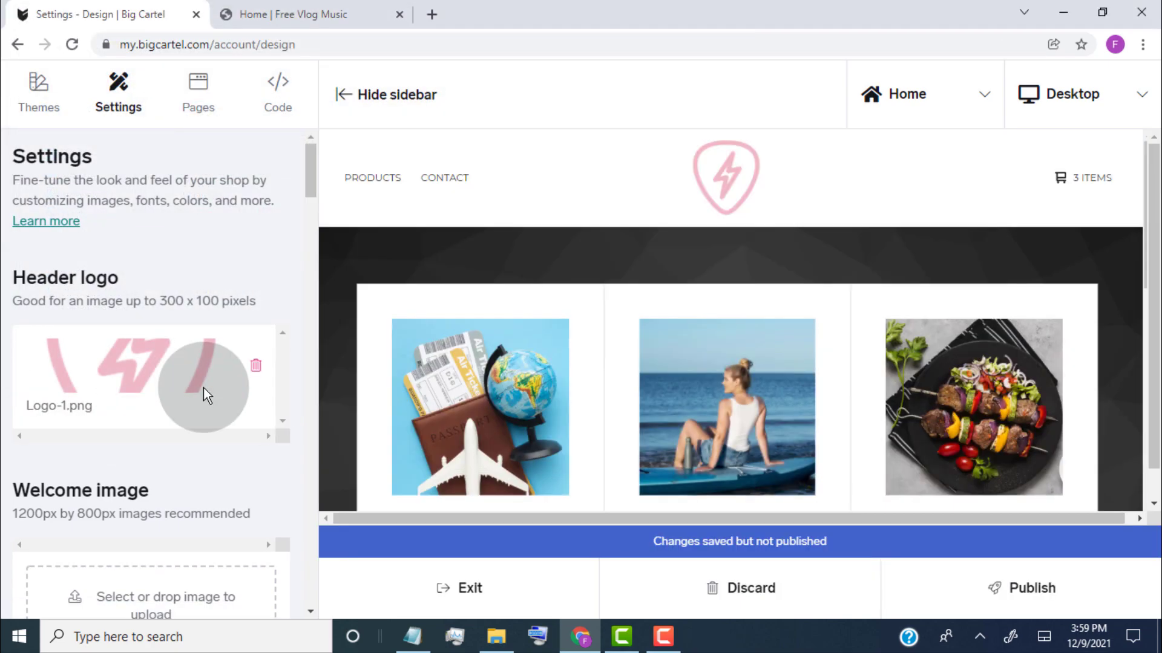
{"action": "scroll", "coordinate": [203, 387], "scroll_direction": "down", "scroll_amount": 3}
Upload HEADER-IMAGE.jpg as the welcome image
{"action": "left_click", "coordinate": [139, 448]}
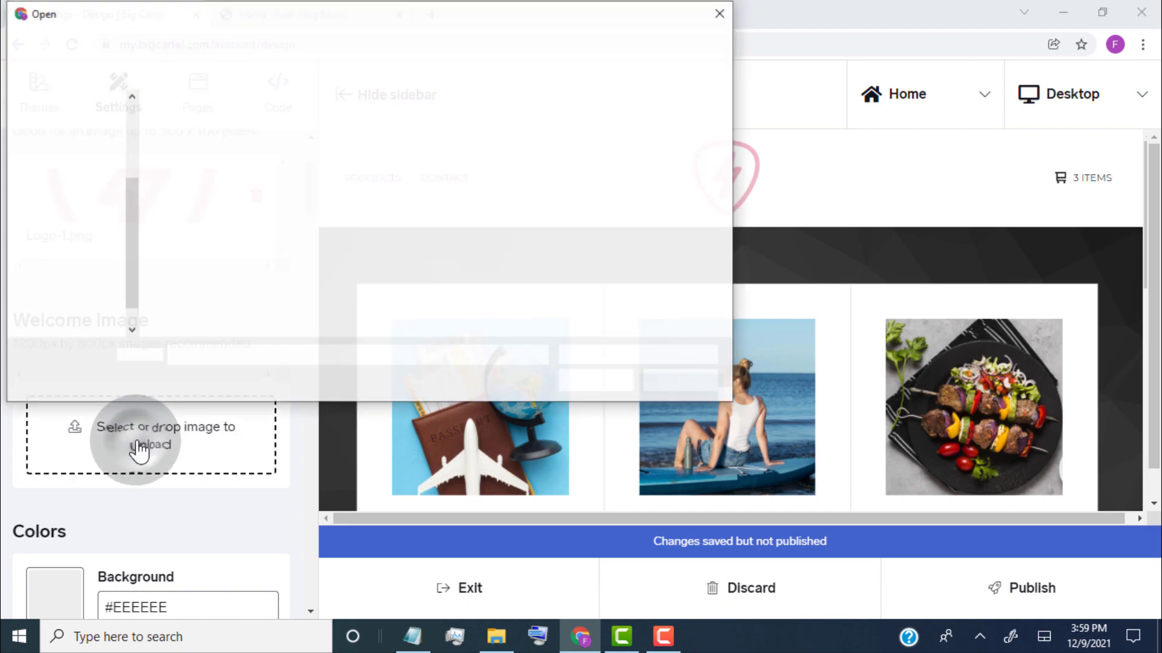
{"action": "left_click", "coordinate": [677, 145]}
{"action": "left_click", "coordinate": [591, 381]}
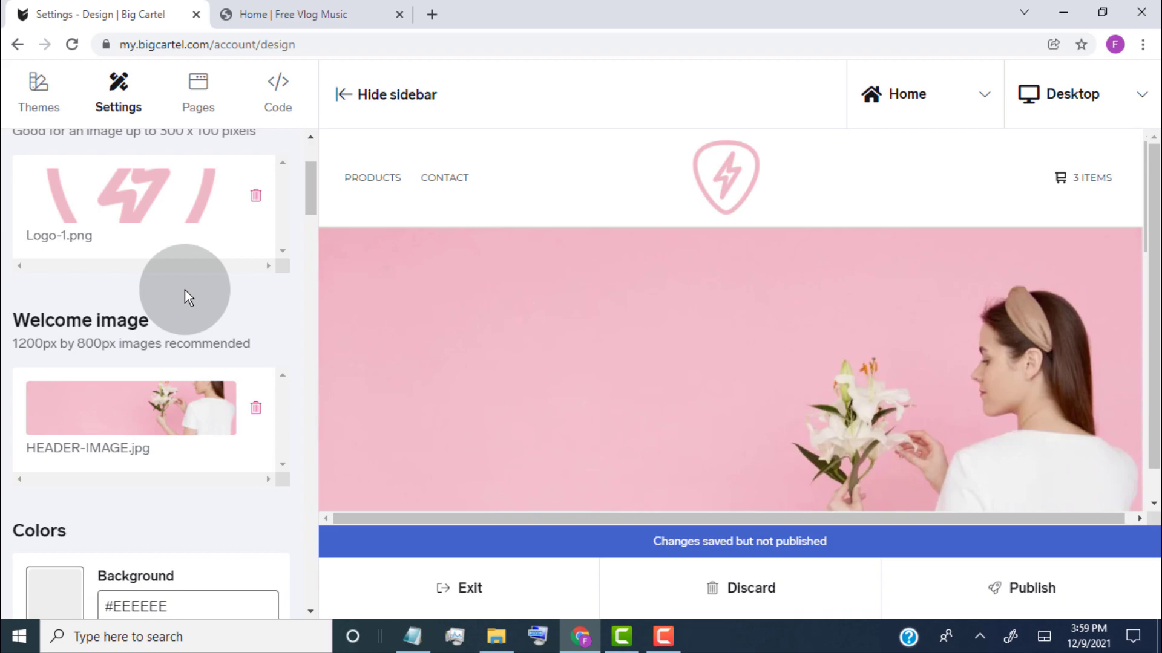
{"action": "scroll", "coordinate": [183, 289], "scroll_direction": "down", "scroll_amount": 3}
{"action": "scroll", "coordinate": [614, 326], "scroll_direction": "down", "scroll_amount": 3}
Try a red Ff0000 background colour, then revert it to light grey Eeeeee
{"action": "scroll", "coordinate": [342, 399], "scroll_direction": "down", "scroll_amount": 2}
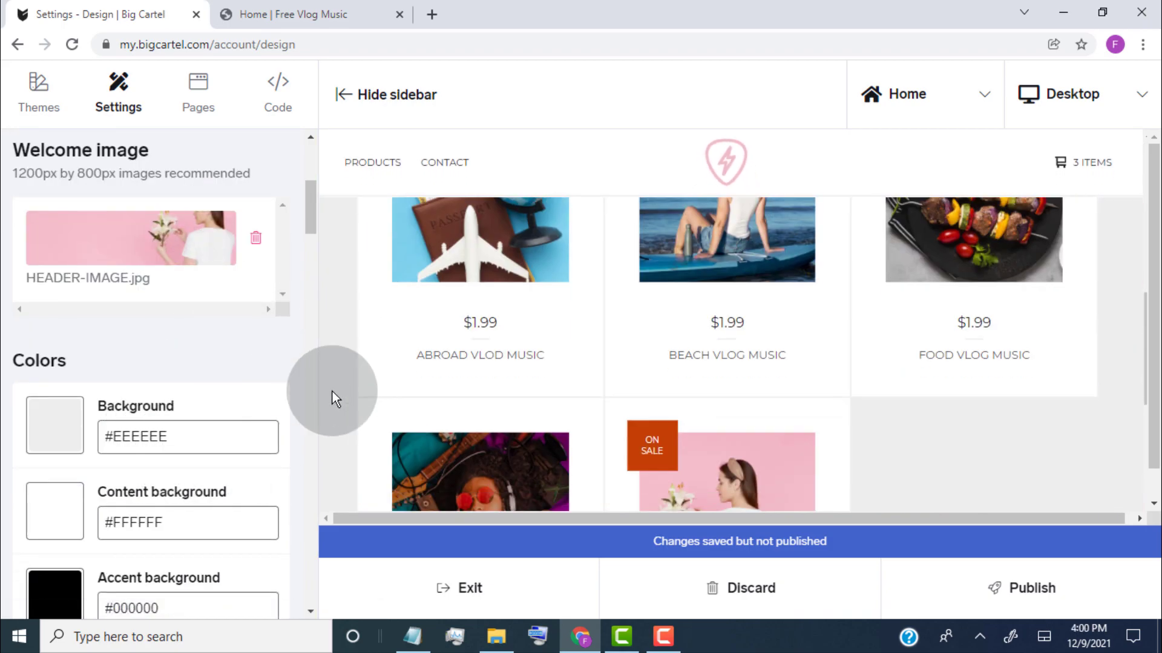
{"action": "left_click", "coordinate": [190, 435]}
{"action": "type", "text": "Ff0"}
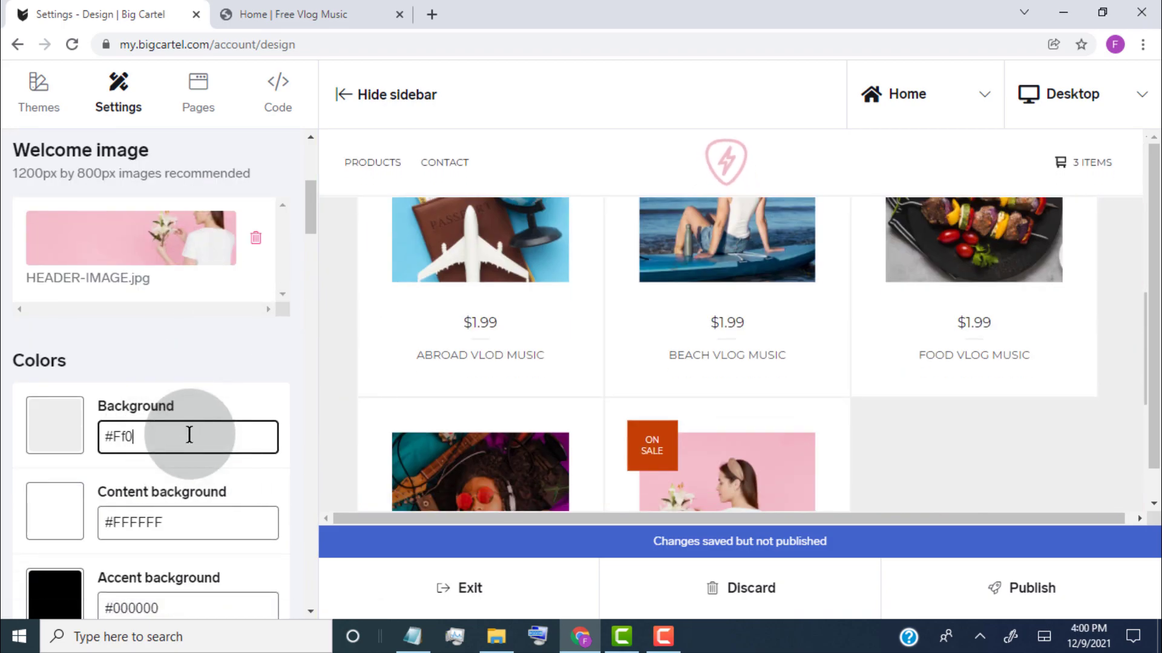
{"action": "type", "text": "000"}
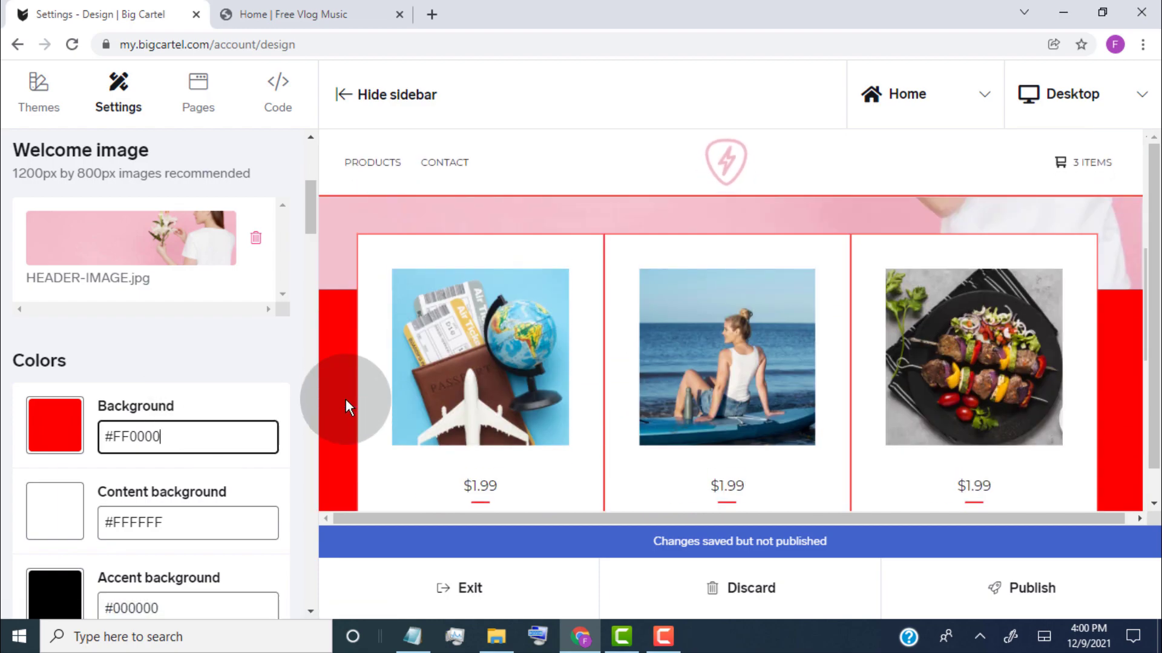
{"action": "scroll", "coordinate": [346, 400], "scroll_direction": "down", "scroll_amount": 2}
{"action": "left_click", "coordinate": [194, 439]}
{"action": "key", "text": "BackSpace"}
{"action": "key", "text": "BackSpace"}
{"action": "key", "text": "BackSpace"}
{"action": "key", "text": "BackSpace"}
{"action": "key", "text": "BackSpace"}
{"action": "key", "text": "BackSpace"}
{"action": "type", "text": "Eee"}
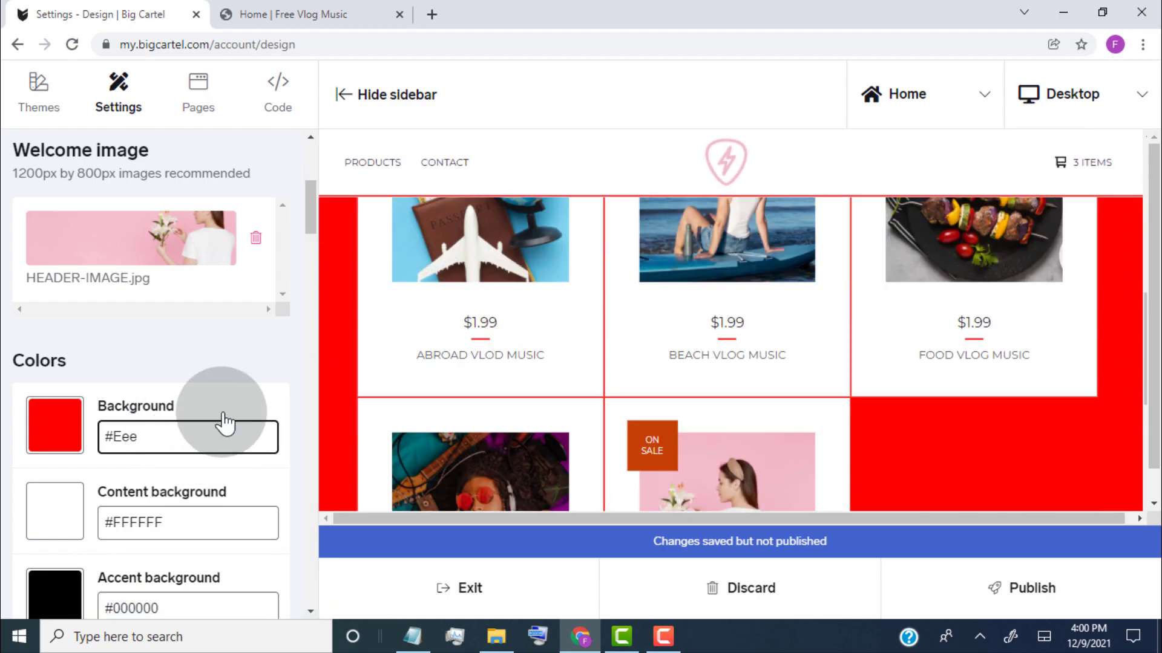
{"action": "type", "text": "eee"}
Check the live store and Abroad Vlod Music product page, then return to design settings
{"action": "left_click", "coordinate": [366, 7]}
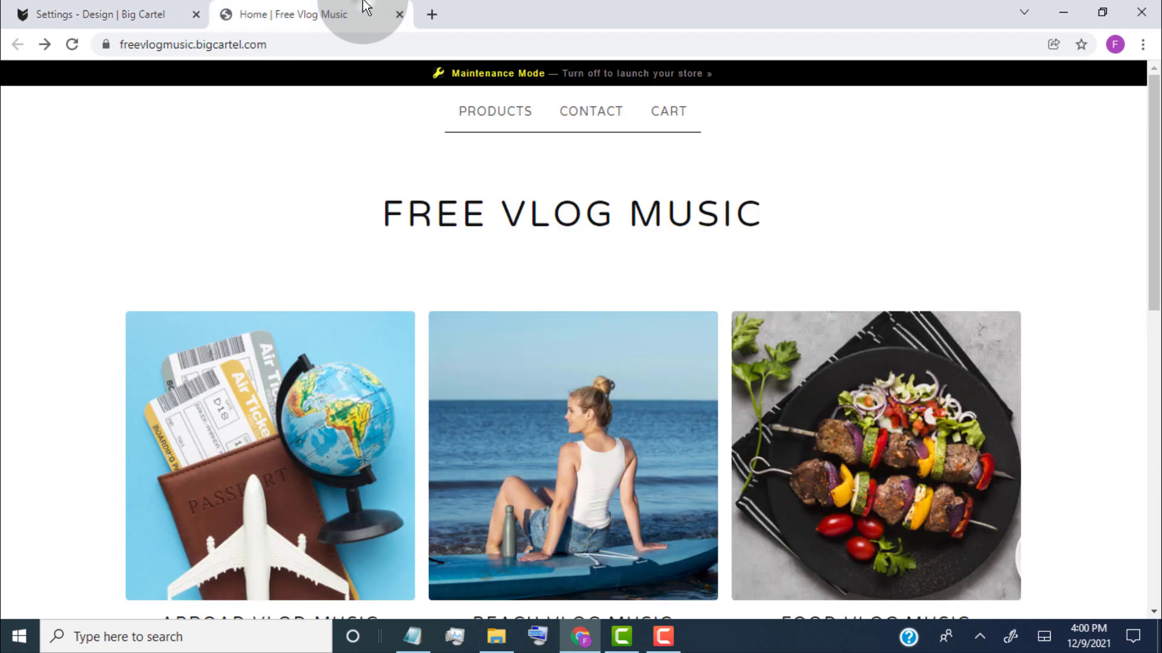
{"action": "left_click", "coordinate": [1, 379]}
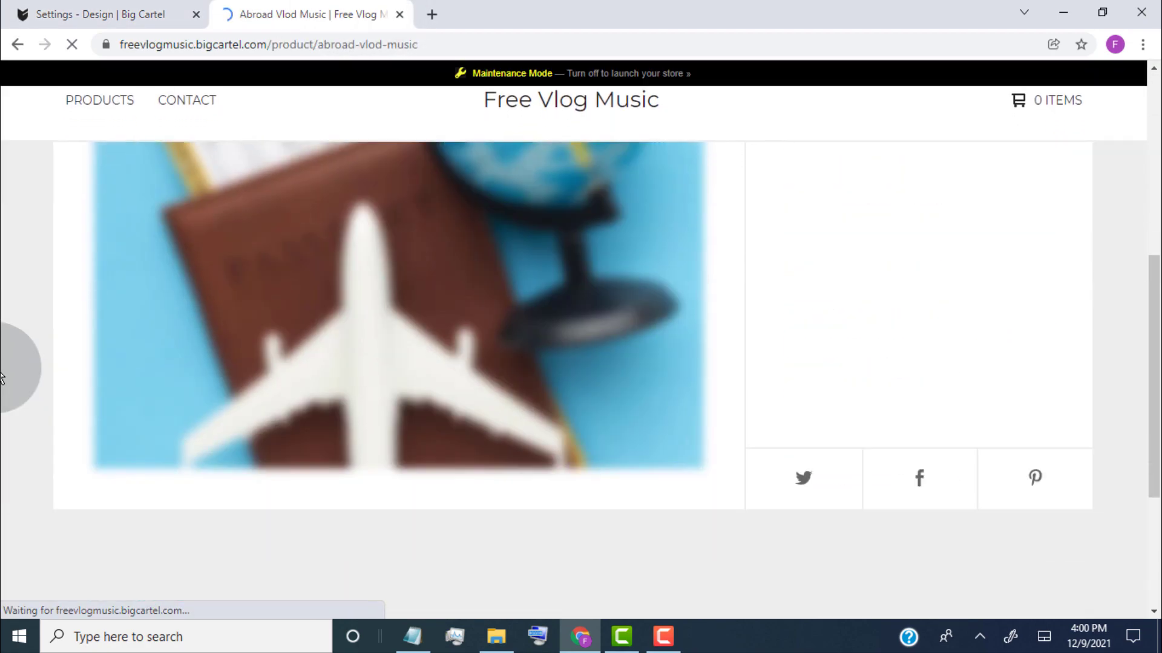
{"action": "scroll", "coordinate": [2, 379], "scroll_direction": "up", "scroll_amount": 2}
{"action": "scroll", "coordinate": [1, 379], "scroll_direction": "down", "scroll_amount": 2}
{"action": "scroll", "coordinate": [375, 329], "scroll_direction": "up", "scroll_amount": 4}
{"action": "scroll", "coordinate": [752, 417], "scroll_direction": "down", "scroll_amount": 2}
{"action": "left_click", "coordinate": [84, 9]}
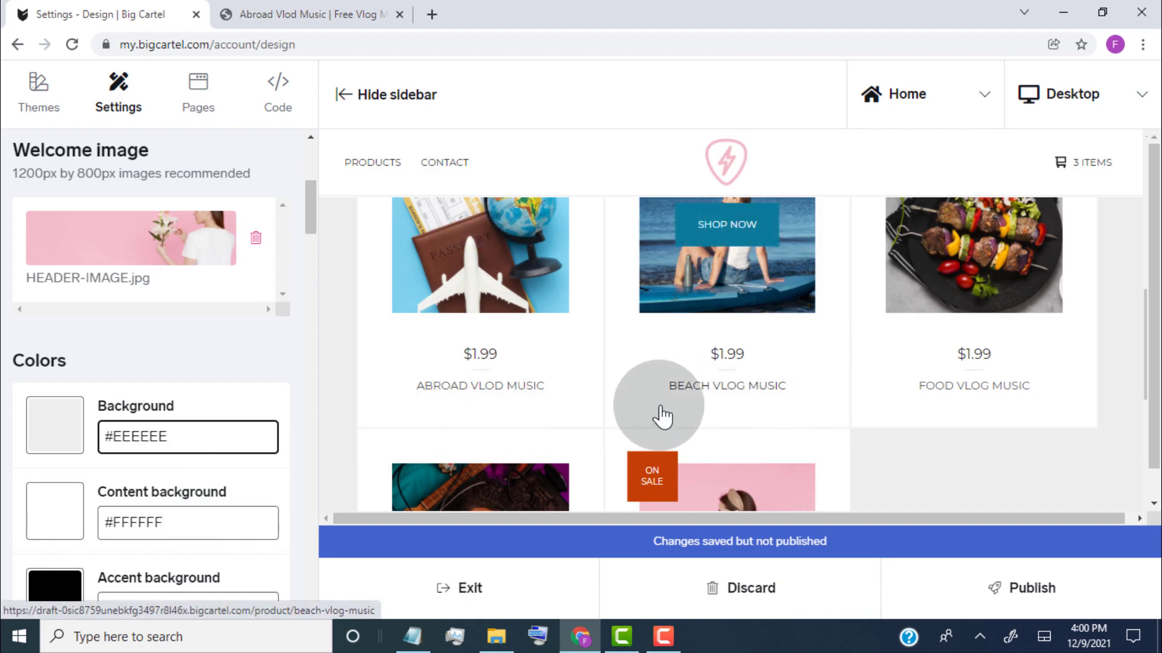
{"action": "left_click", "coordinate": [315, 11]}
{"action": "scroll", "coordinate": [809, 423], "scroll_direction": "down", "scroll_amount": 4}
{"action": "scroll", "coordinate": [808, 423], "scroll_direction": "up", "scroll_amount": 4}
{"action": "left_click", "coordinate": [68, 11]}
Set the button background colour to pink #F0B9C7
{"action": "scroll", "coordinate": [211, 399], "scroll_direction": "down", "scroll_amount": 2}
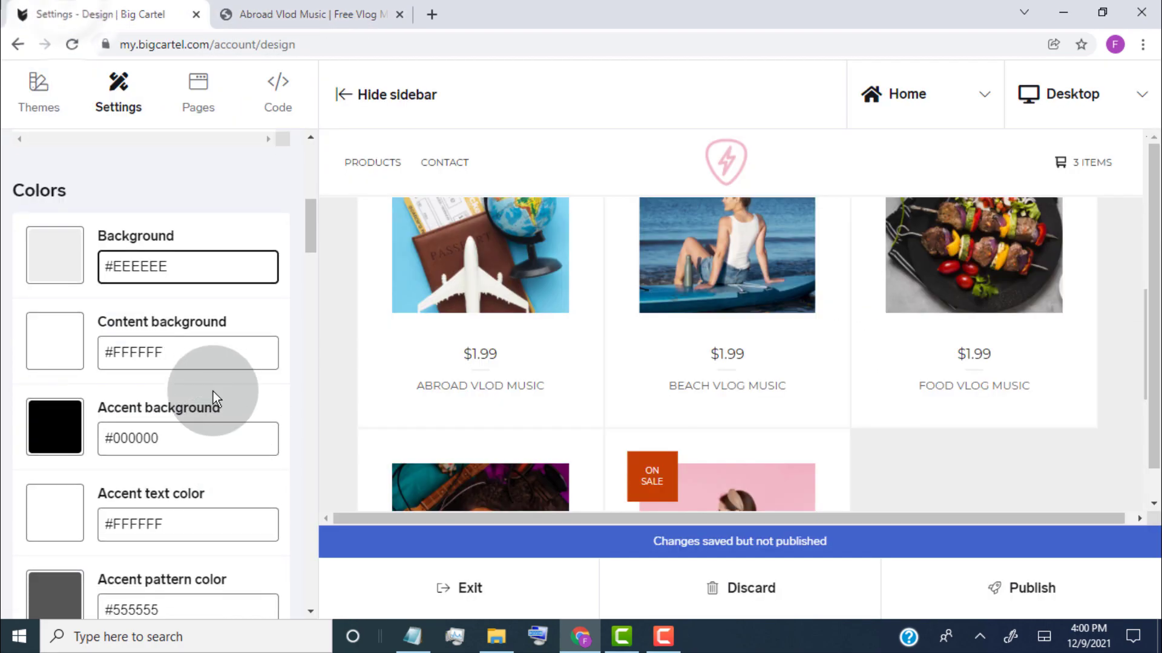
{"action": "scroll", "coordinate": [114, 303], "scroll_direction": "down", "scroll_amount": 3}
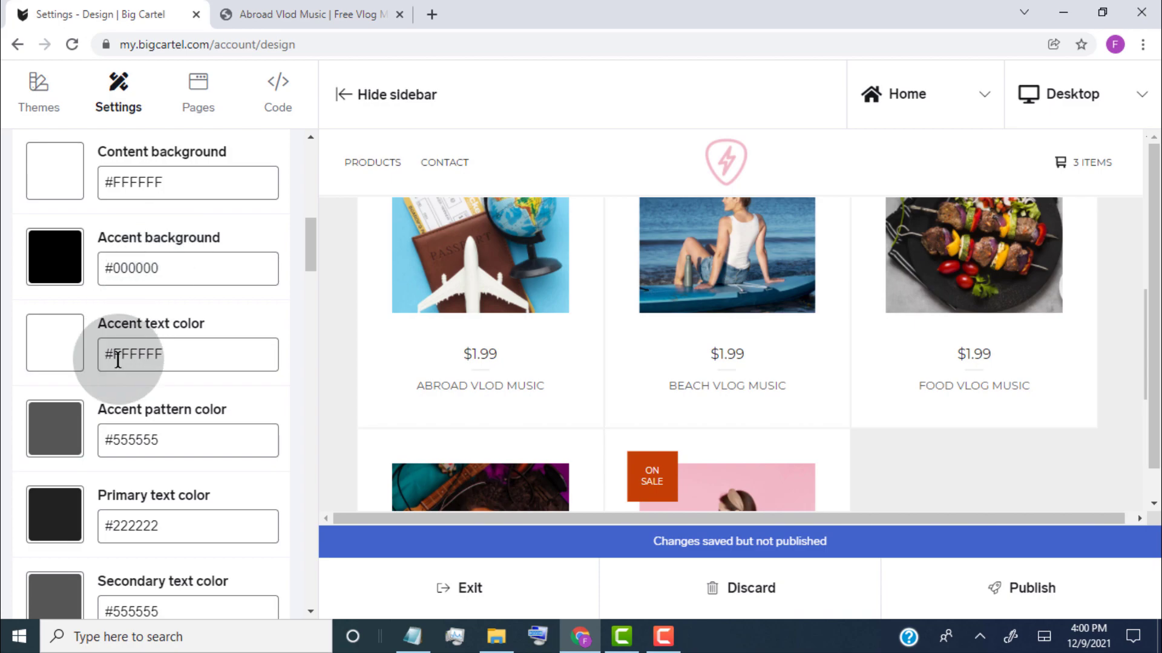
{"action": "scroll", "coordinate": [554, 422], "scroll_direction": "down", "scroll_amount": 4}
{"action": "scroll", "coordinate": [553, 421], "scroll_direction": "down", "scroll_amount": 3}
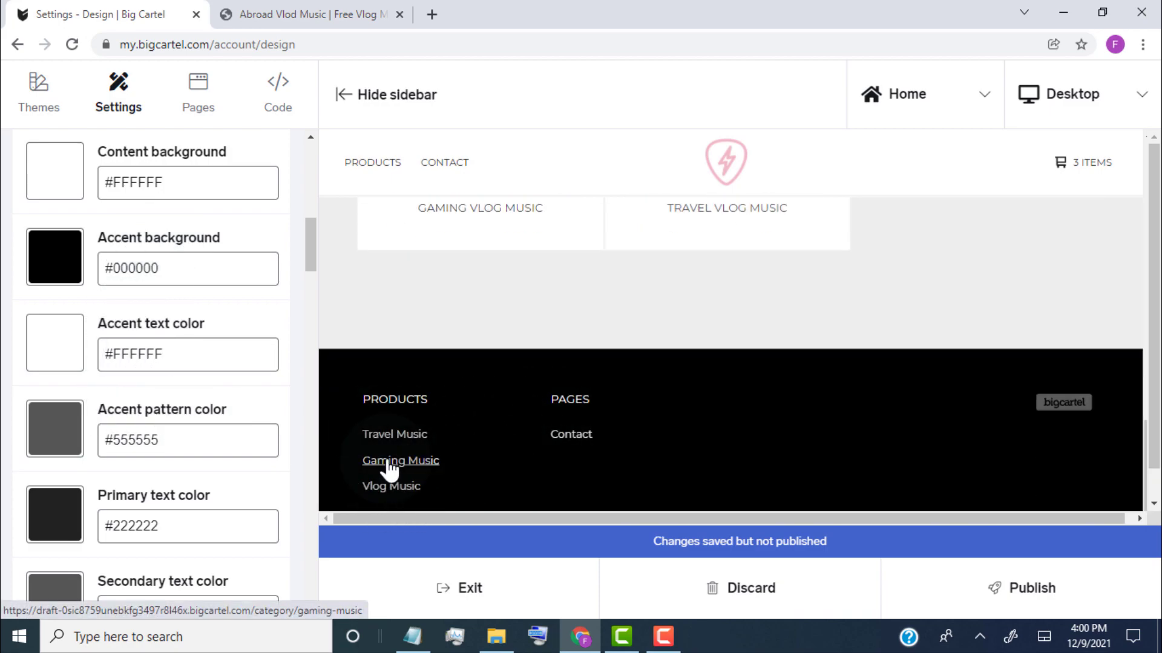
{"action": "scroll", "coordinate": [181, 411], "scroll_direction": "down", "scroll_amount": 3}
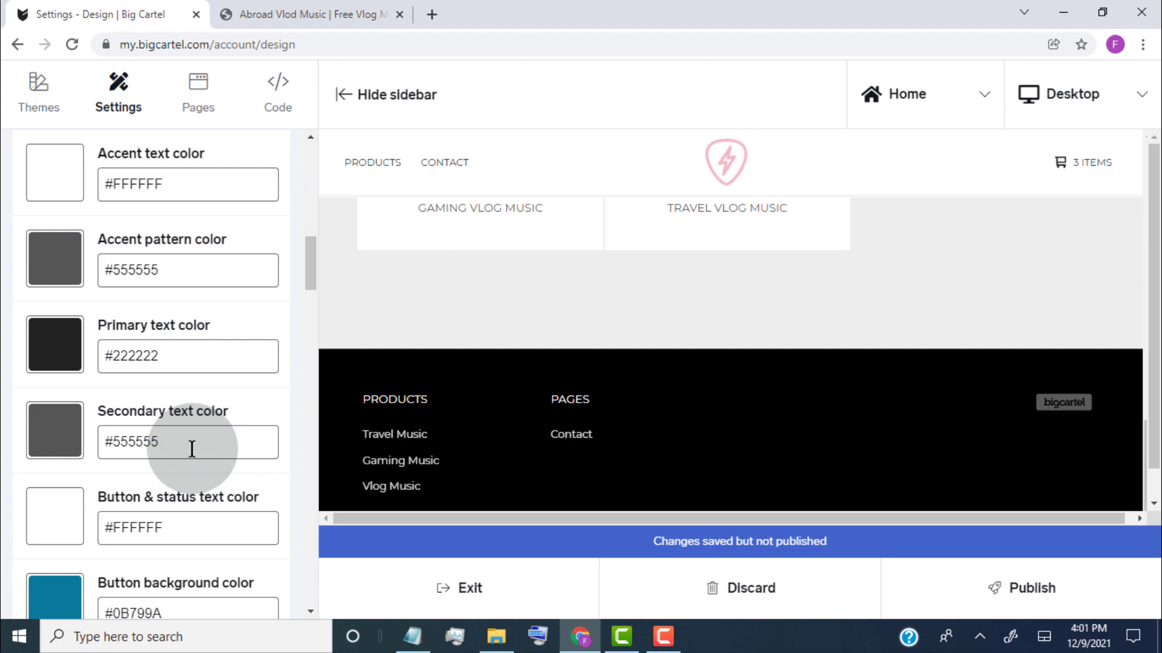
{"action": "scroll", "coordinate": [192, 445], "scroll_direction": "down", "scroll_amount": 3}
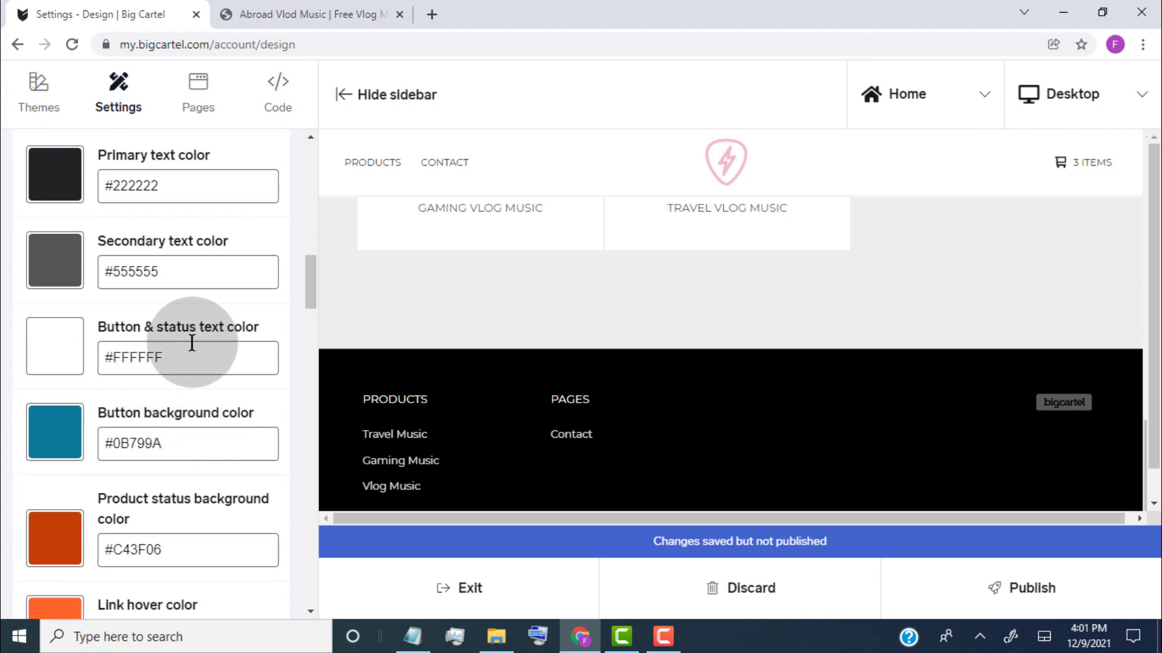
{"action": "scroll", "coordinate": [473, 366], "scroll_direction": "up", "scroll_amount": 5}
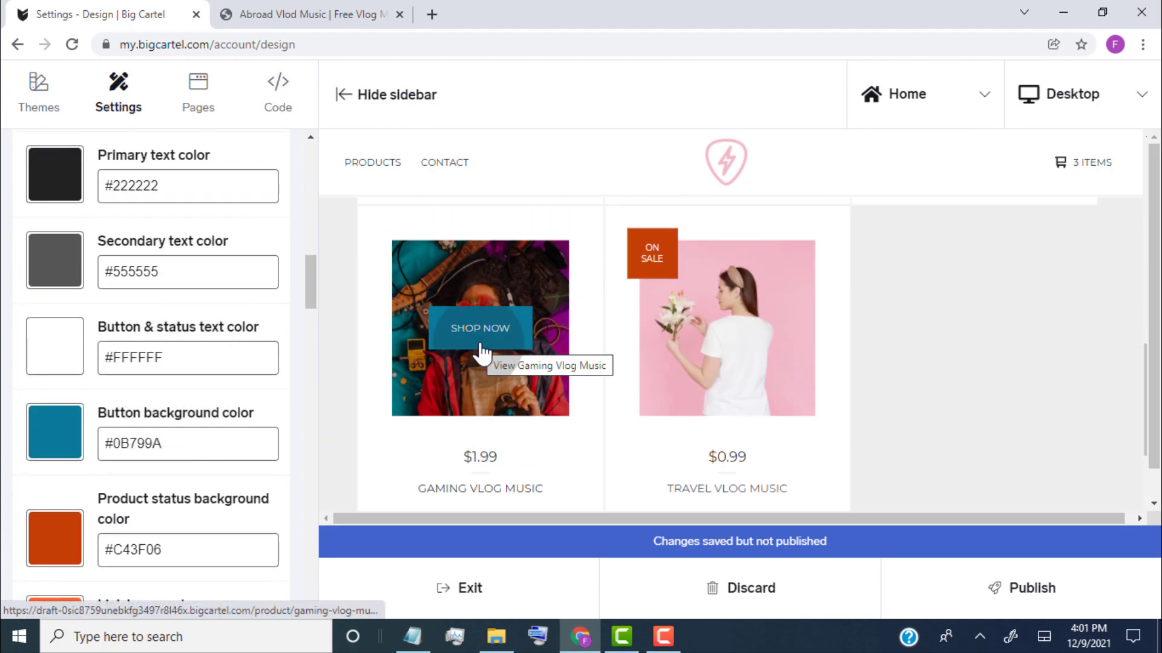
{"action": "double_click", "coordinate": [161, 444]}
{"action": "key", "text": "BackSpace"}
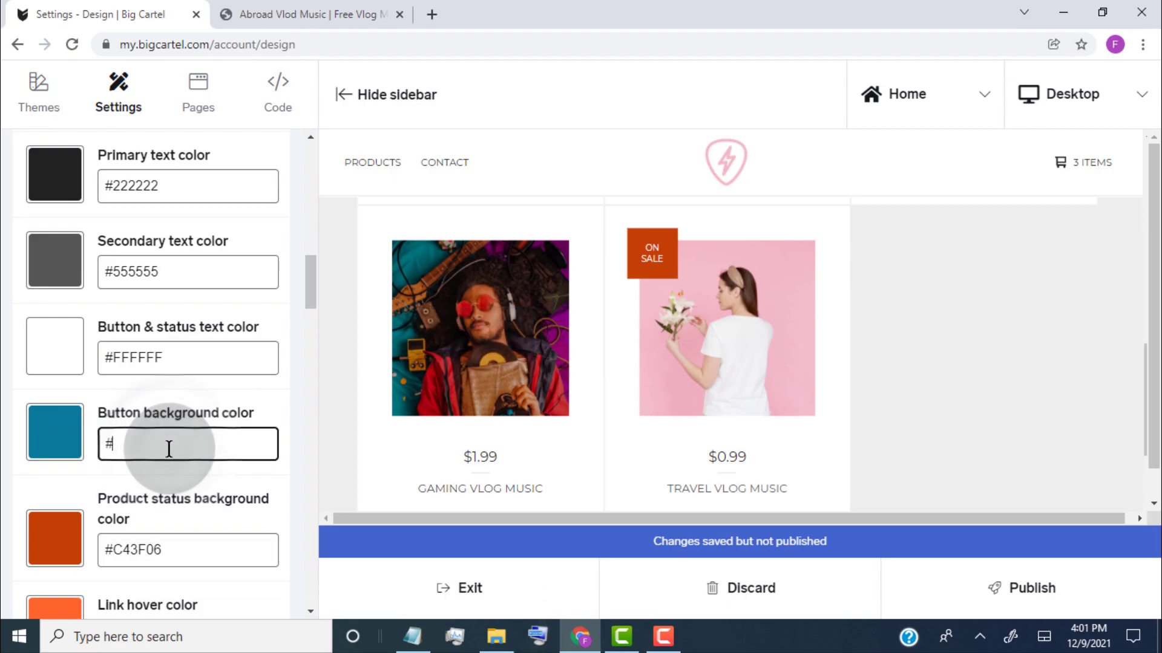
{"action": "type", "text": "F0B9C7"}
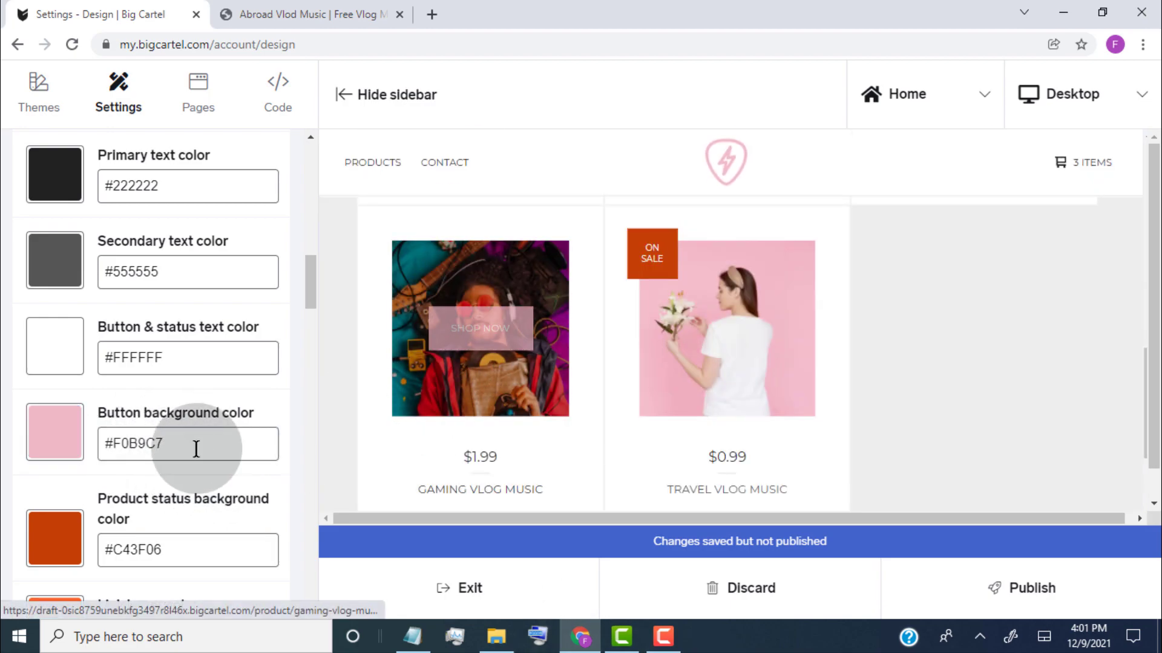
{"action": "scroll", "coordinate": [254, 443], "scroll_direction": "down", "scroll_amount": 3}
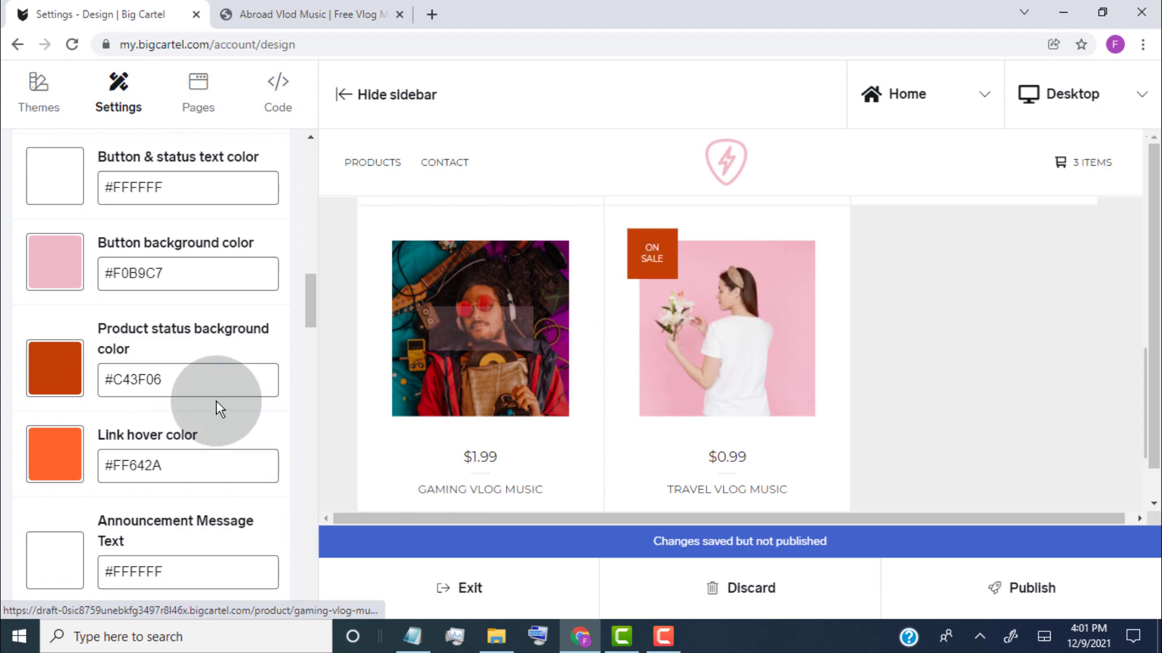
Set the product status background to #000000 and the link hover colour to #F0B9C7
{"action": "left_click", "coordinate": [184, 375]}
{"action": "type", "text": "000000"}
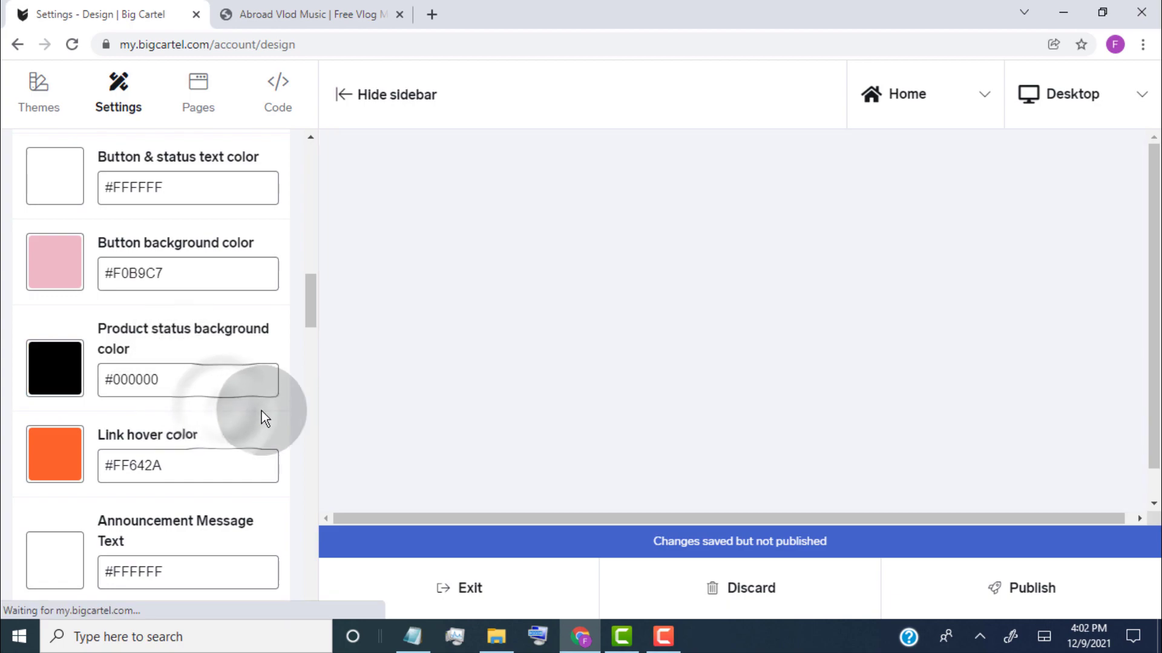
{"action": "scroll", "coordinate": [463, 448], "scroll_direction": "up", "scroll_amount": 10}
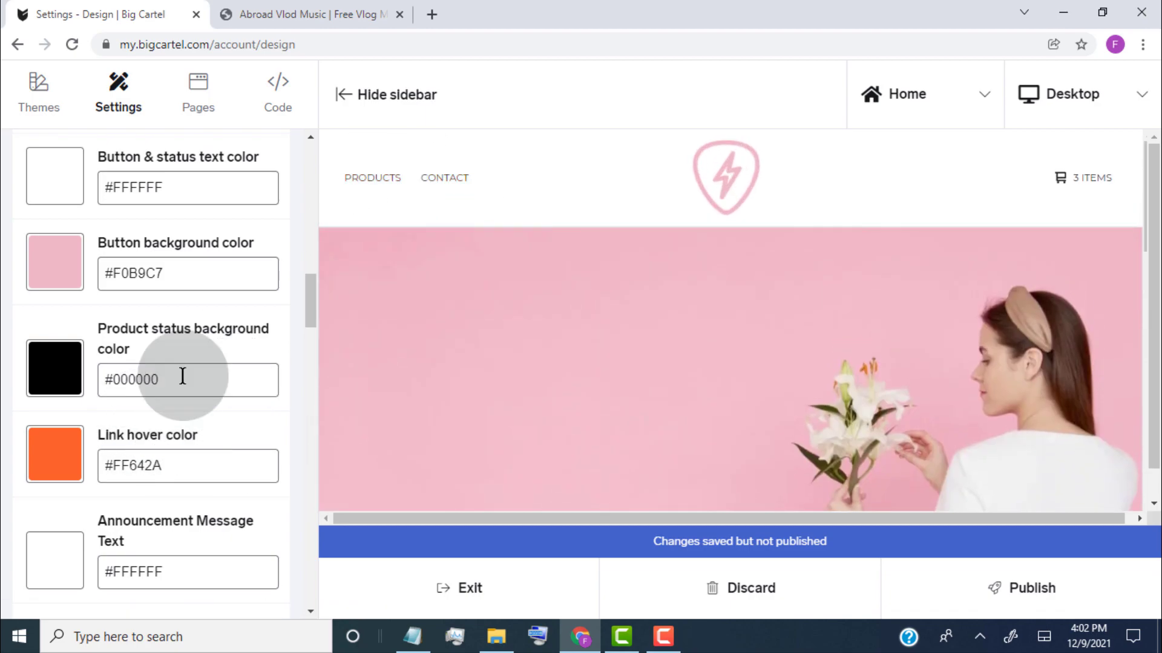
{"action": "triple_click", "coordinate": [184, 273]}
{"action": "key", "text": "ctrl+c"}
{"action": "left_click", "coordinate": [178, 473]}
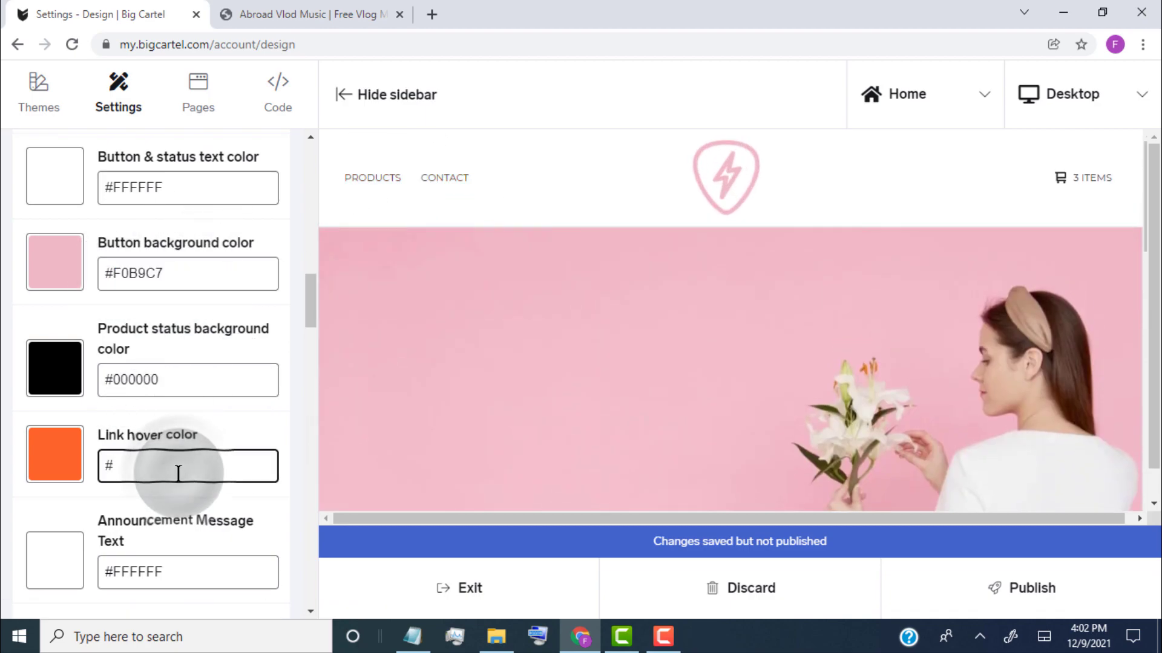
{"action": "key", "text": "ctrl+v"}
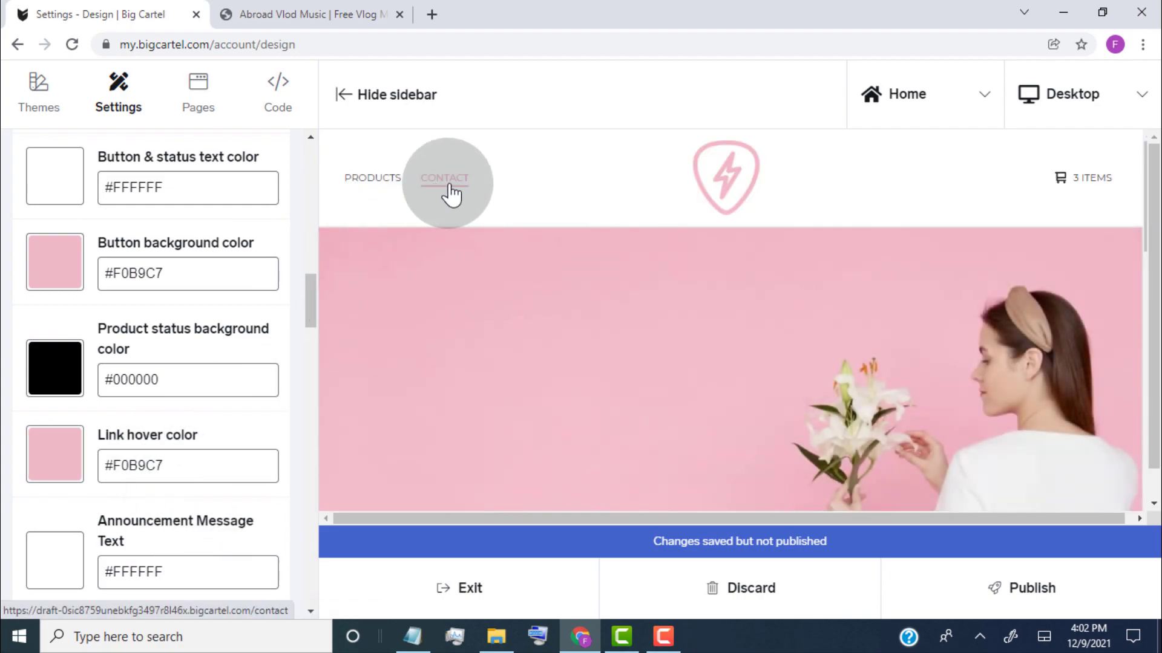
{"action": "scroll", "coordinate": [277, 446], "scroll_direction": "down", "scroll_amount": 3}
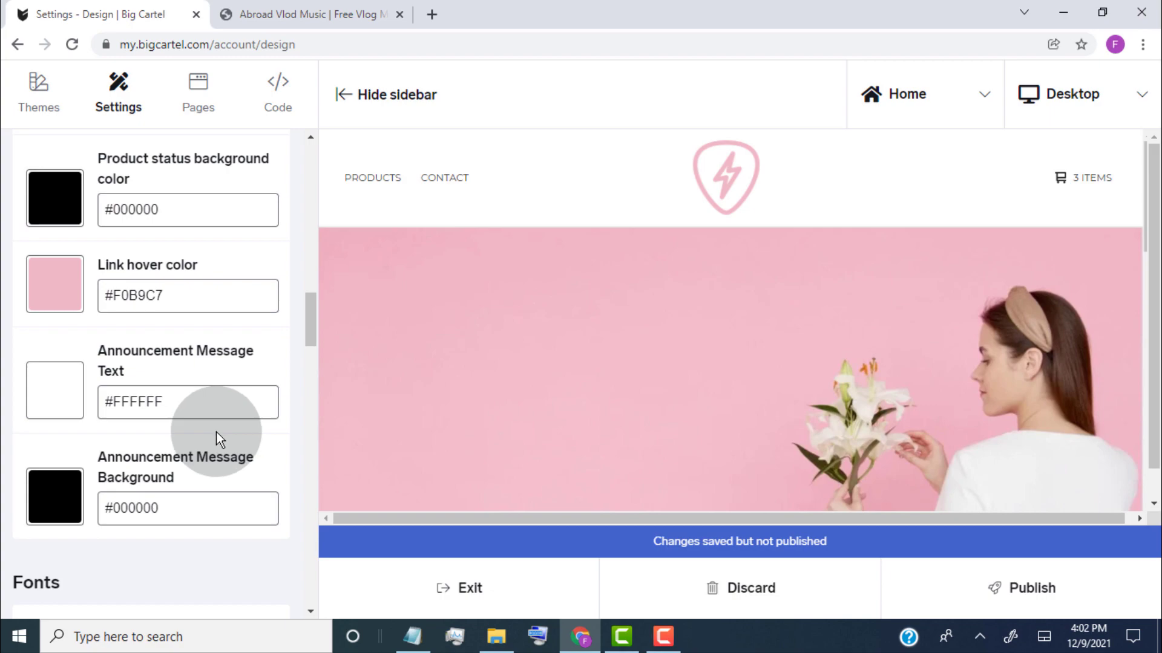
{"action": "scroll", "coordinate": [210, 442], "scroll_direction": "down", "scroll_amount": 8}
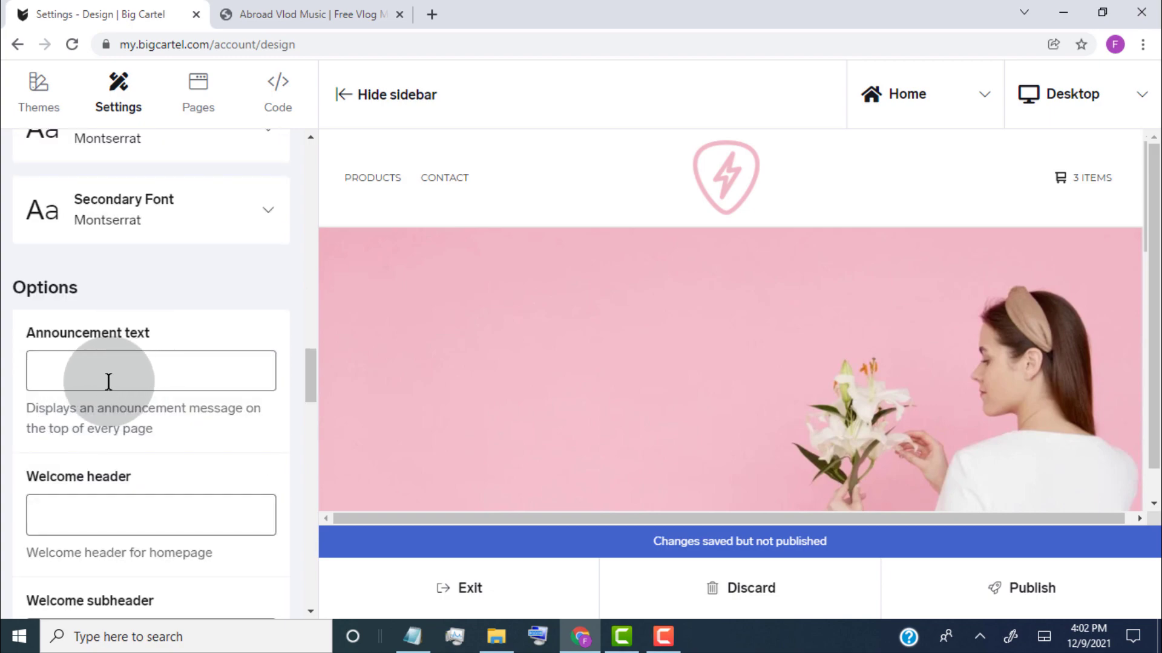
Add the 25% OFF THIS MONTH announcement with a #B4B1B1 grey background
{"action": "left_click", "coordinate": [188, 365]}
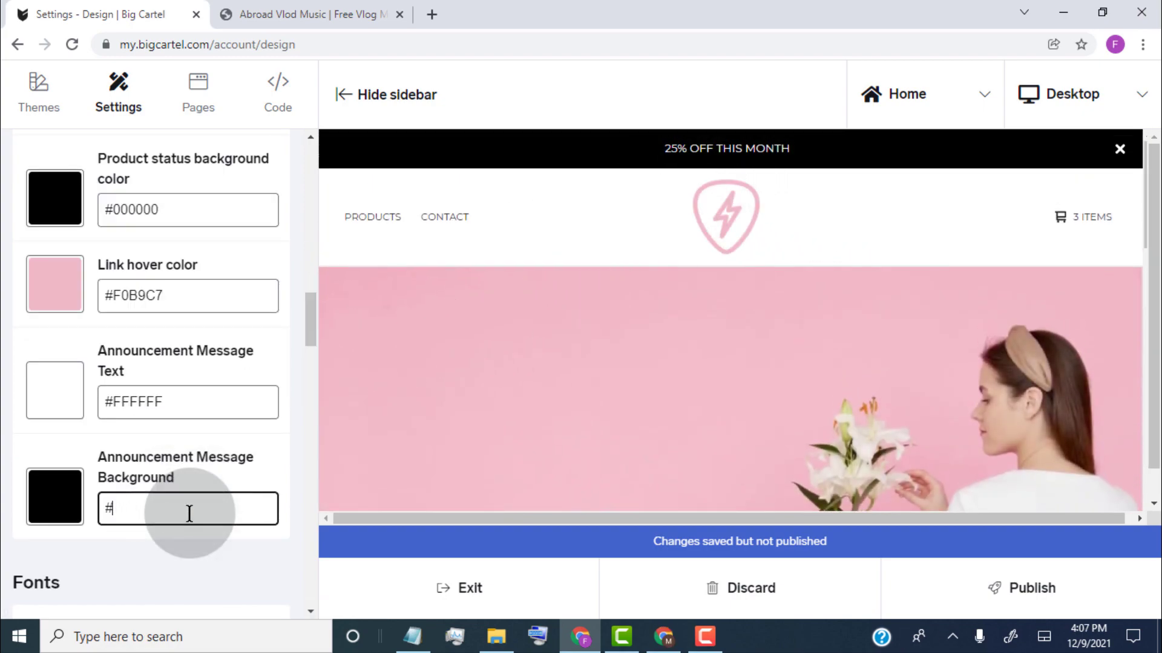
{"action": "type", "text": "B4B1B1"}
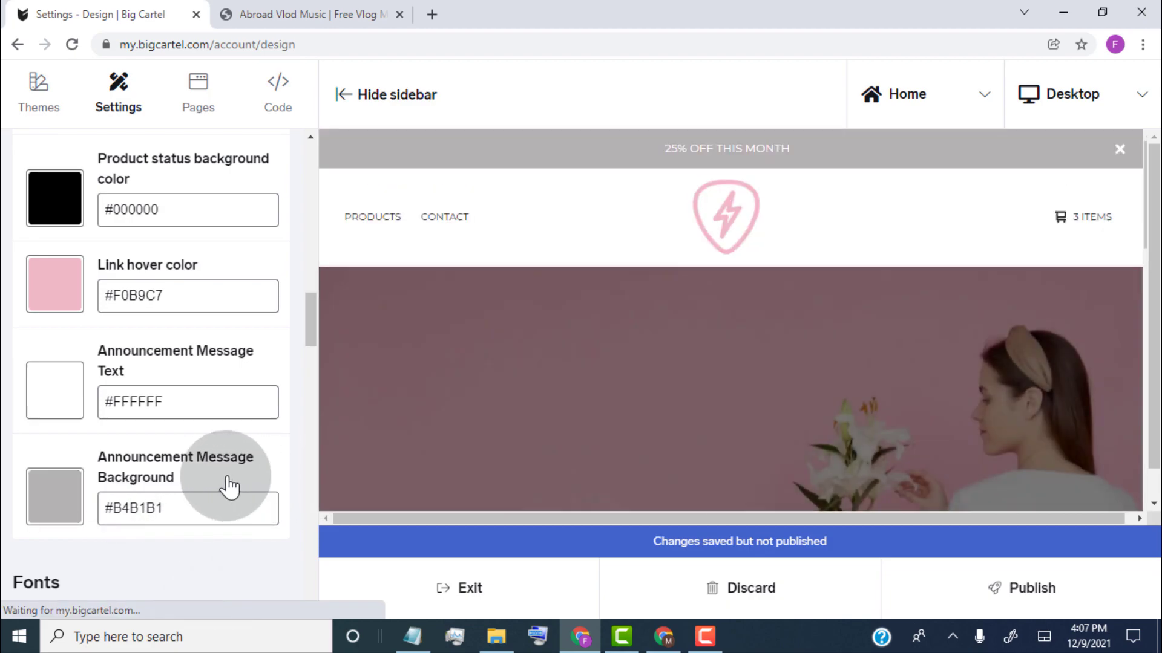
{"action": "scroll", "coordinate": [202, 381], "scroll_direction": "down", "scroll_amount": 10}
{"action": "scroll", "coordinate": [614, 378], "scroll_direction": "down", "scroll_amount": 1}
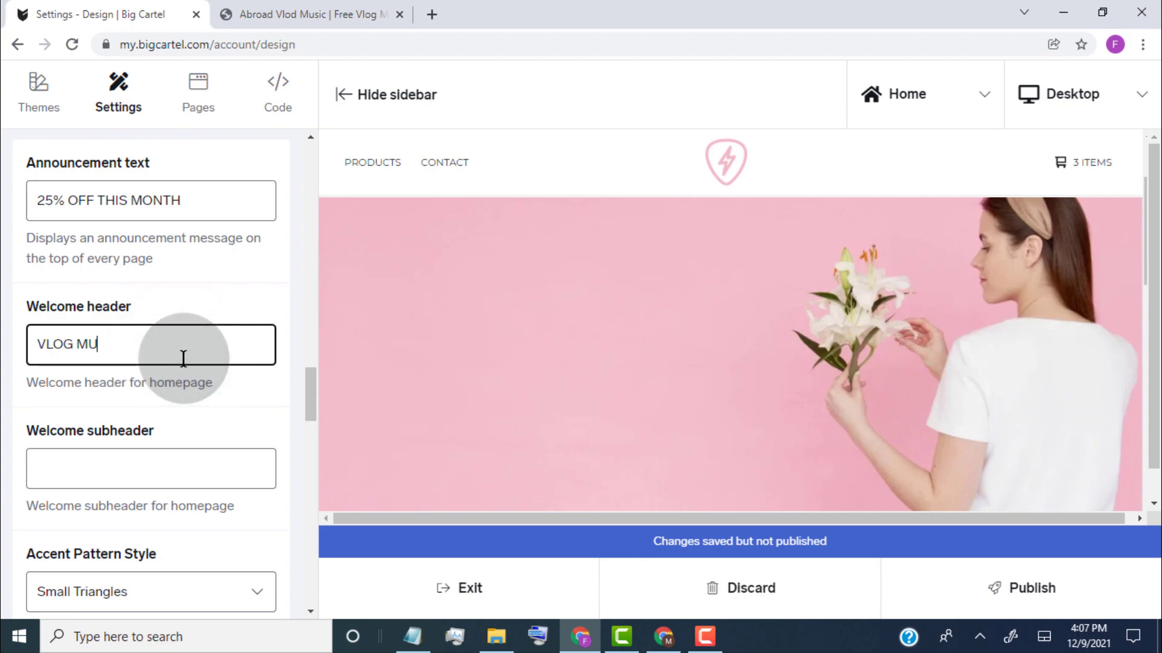
Set welcome header VLOG MUSIC and subheader 'Best Music for Your Social Media Contents'
{"action": "left_click", "coordinate": [428, 328]}
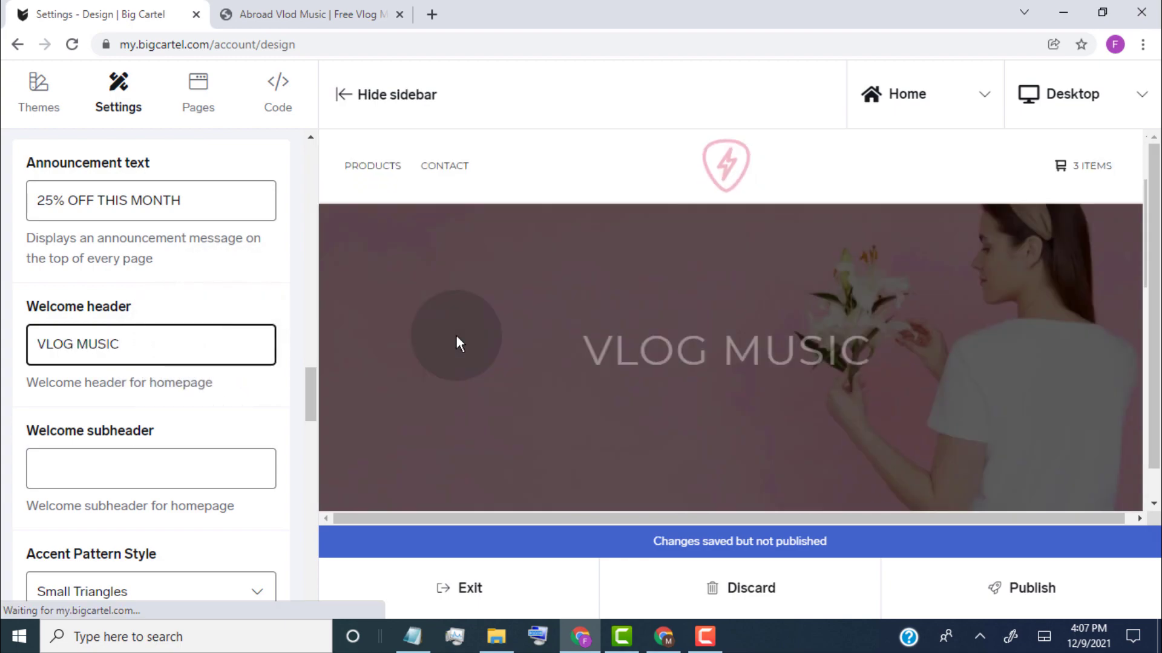
{"action": "left_click", "coordinate": [66, 476]}
{"action": "type", "text": "Best Music for Your Social Media Contents"}
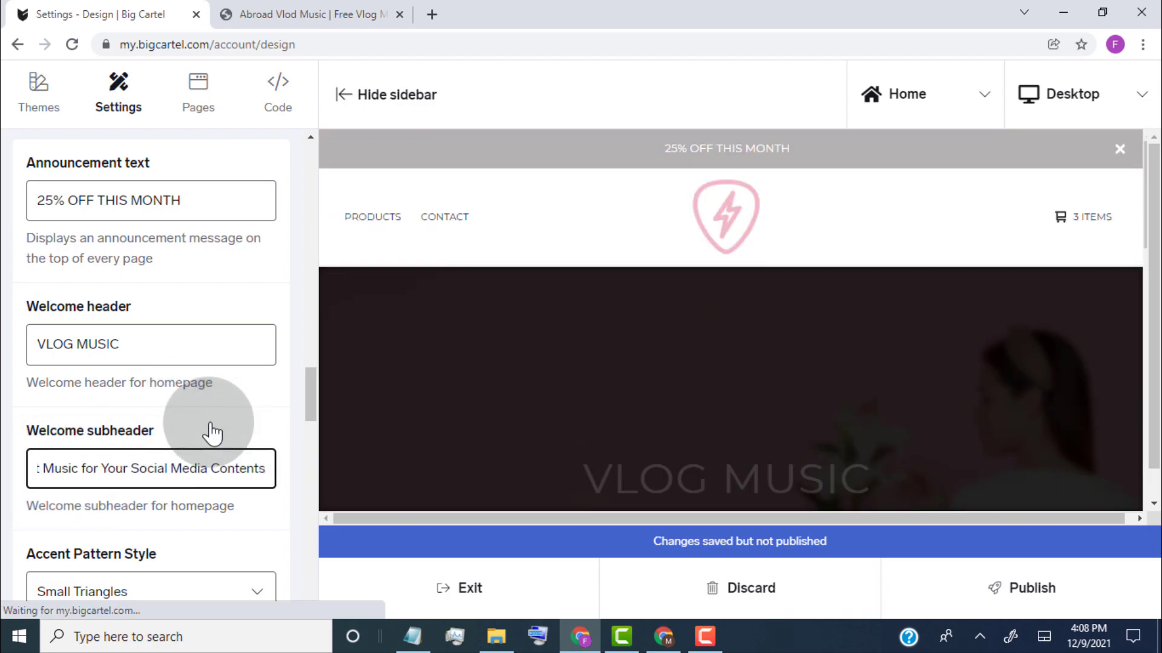
{"action": "left_click", "coordinate": [519, 368]}
{"action": "scroll", "coordinate": [208, 441], "scroll_direction": "down", "scroll_amount": 5}
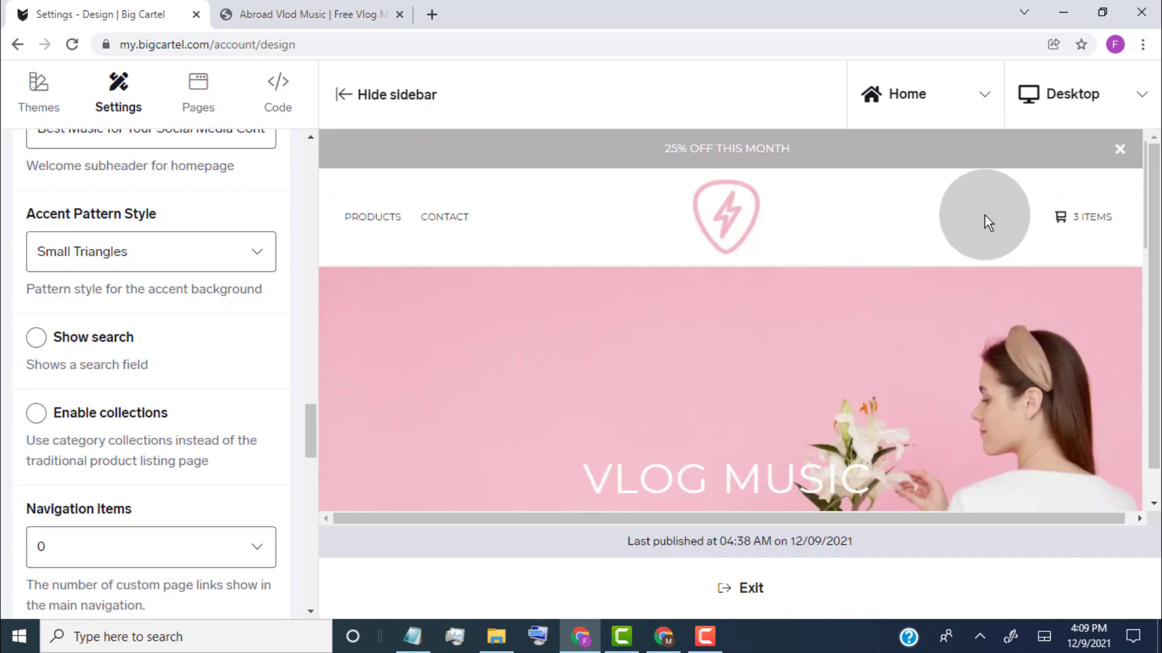
Enable the header search field and show prices with only the currency sign
{"action": "left_click", "coordinate": [37, 338]}
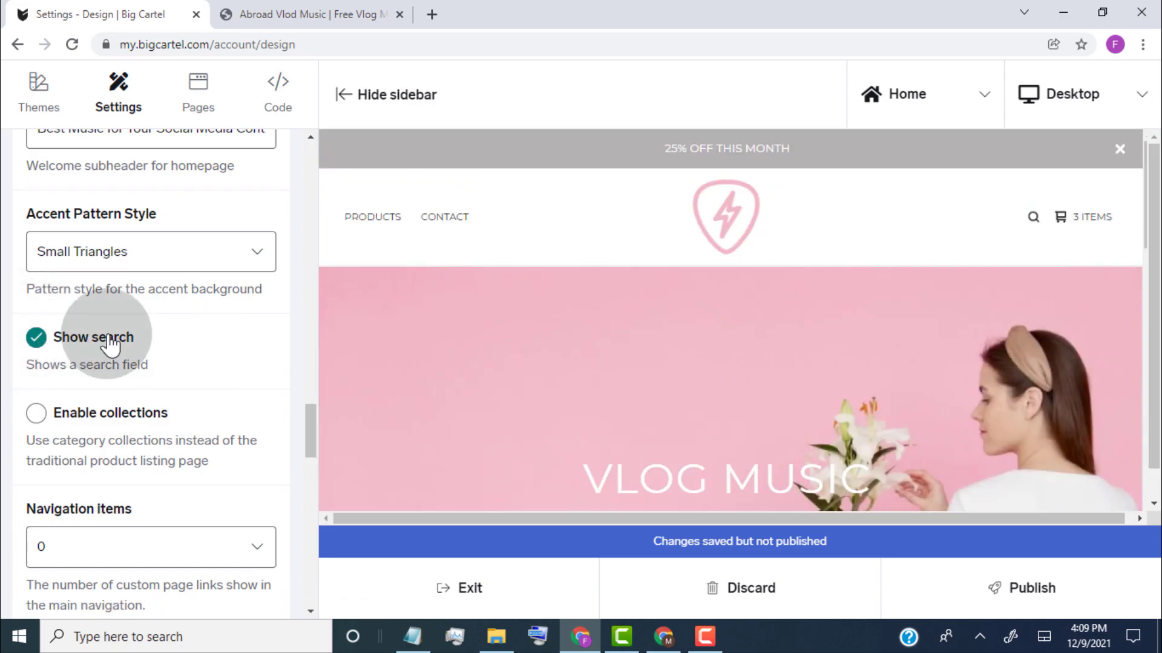
{"action": "scroll", "coordinate": [39, 348], "scroll_direction": "down", "scroll_amount": 5}
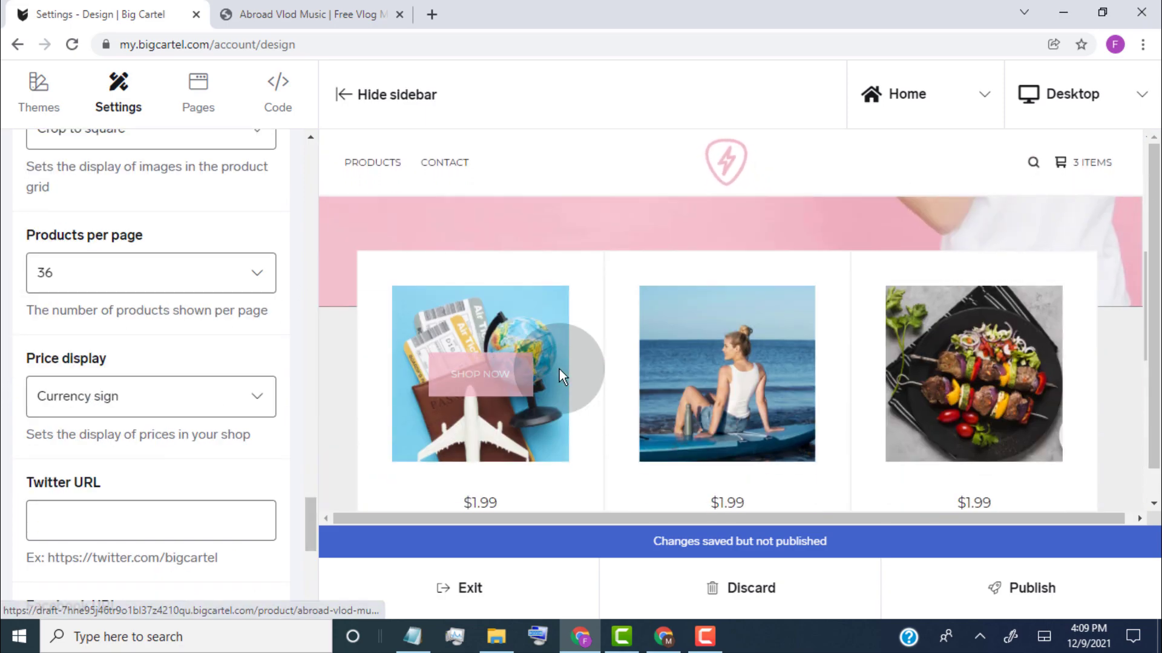
{"action": "left_click", "coordinate": [185, 397]}
{"action": "left_click", "coordinate": [165, 458]}
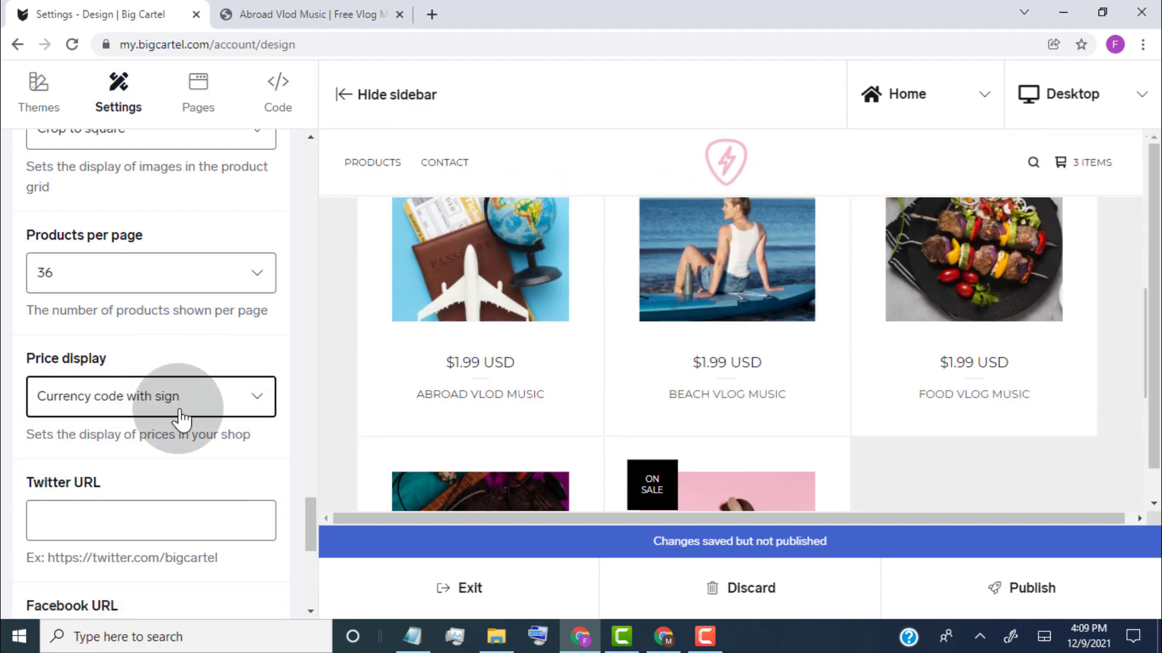
{"action": "left_click", "coordinate": [180, 416]}
{"action": "left_click", "coordinate": [205, 444]}
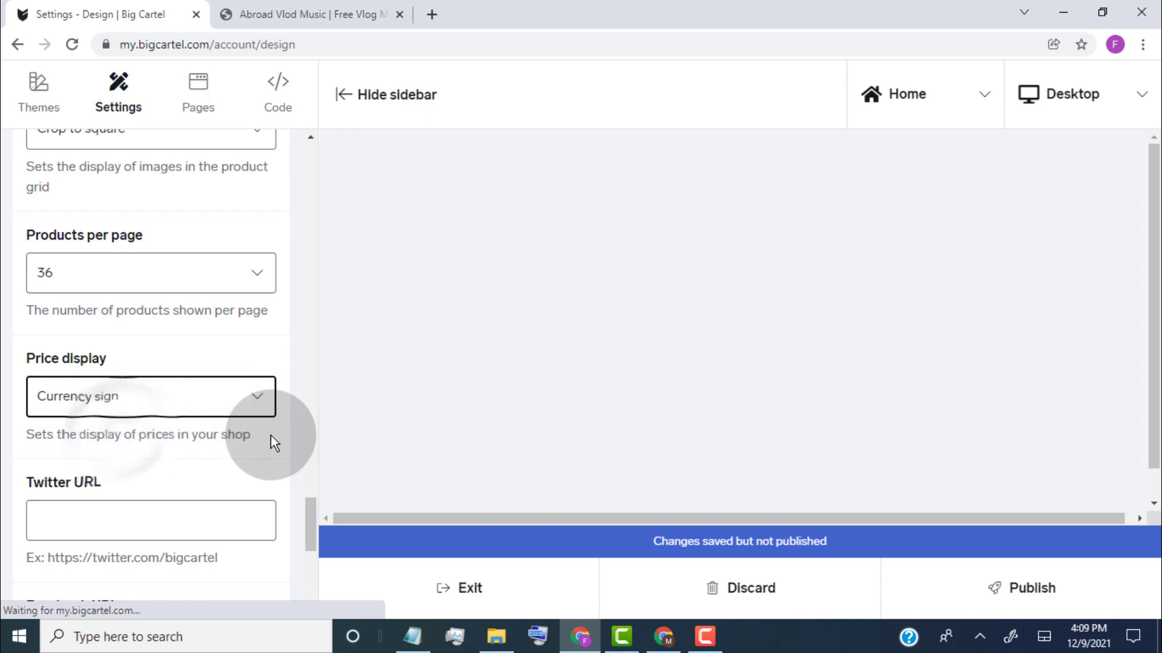
Fill the Twitter, Facebook and Instagram URL fields with the example addresses
{"action": "scroll", "coordinate": [249, 478], "scroll_direction": "down", "scroll_amount": 3}
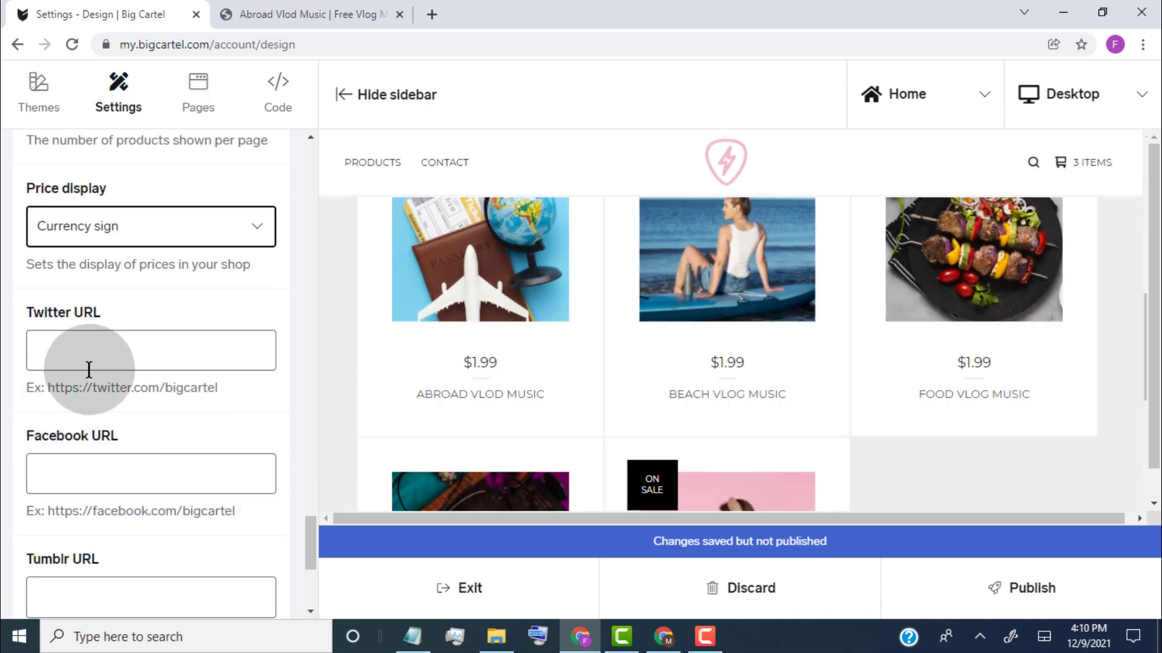
{"action": "scroll", "coordinate": [500, 423], "scroll_direction": "down", "scroll_amount": 4}
{"action": "scroll", "coordinate": [954, 429], "scroll_direction": "down", "scroll_amount": 3}
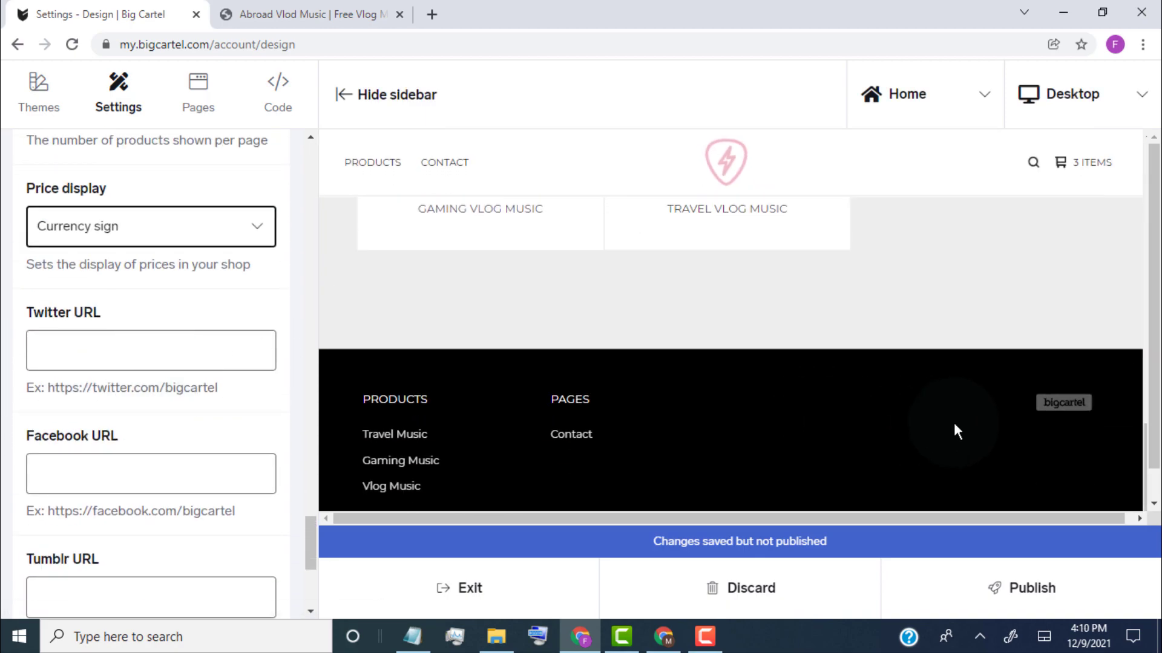
{"action": "left_click_drag", "start_coordinate": [226, 401], "coordinate": [39, 353]}
{"action": "left_click_drag", "start_coordinate": [235, 512], "coordinate": [100, 474]}
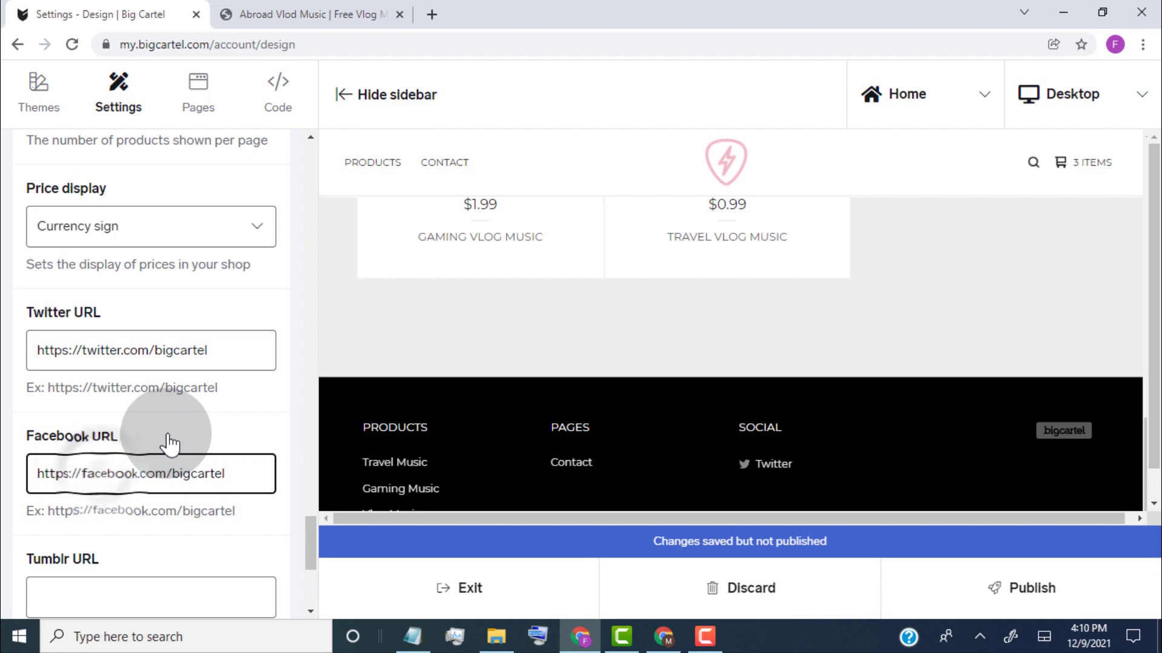
{"action": "scroll", "coordinate": [169, 443], "scroll_direction": "down", "scroll_amount": 3}
{"action": "scroll", "coordinate": [168, 443], "scroll_direction": "down", "scroll_amount": 2}
{"action": "left_click_drag", "start_coordinate": [244, 455], "coordinate": [46, 442]}
{"action": "left_click_drag", "start_coordinate": [198, 456], "coordinate": [154, 402]}
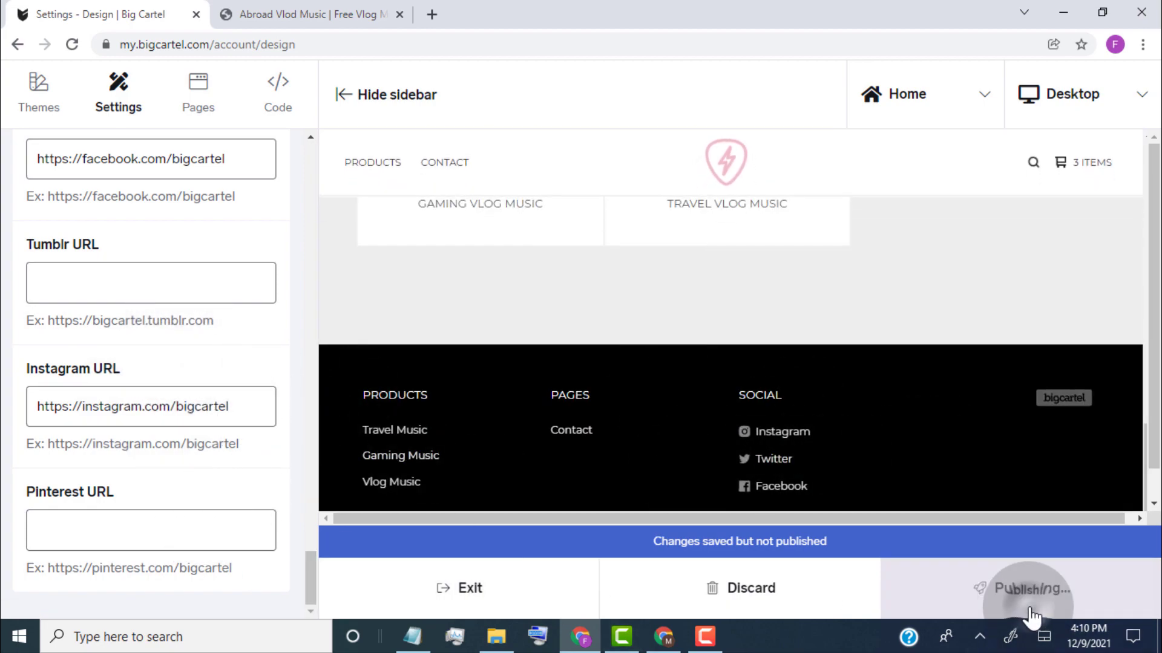
Publish the design changes and exit the design editor
{"action": "left_click", "coordinate": [723, 140]}
{"action": "left_click", "coordinate": [173, 361]}
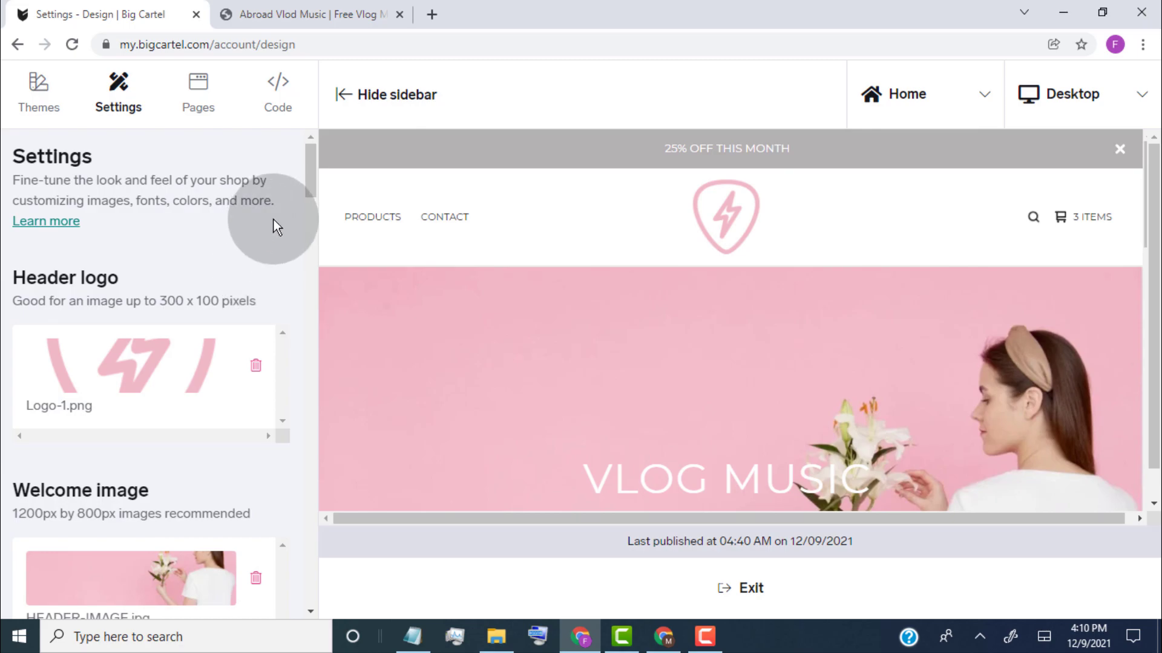
{"action": "left_click", "coordinate": [753, 605]}
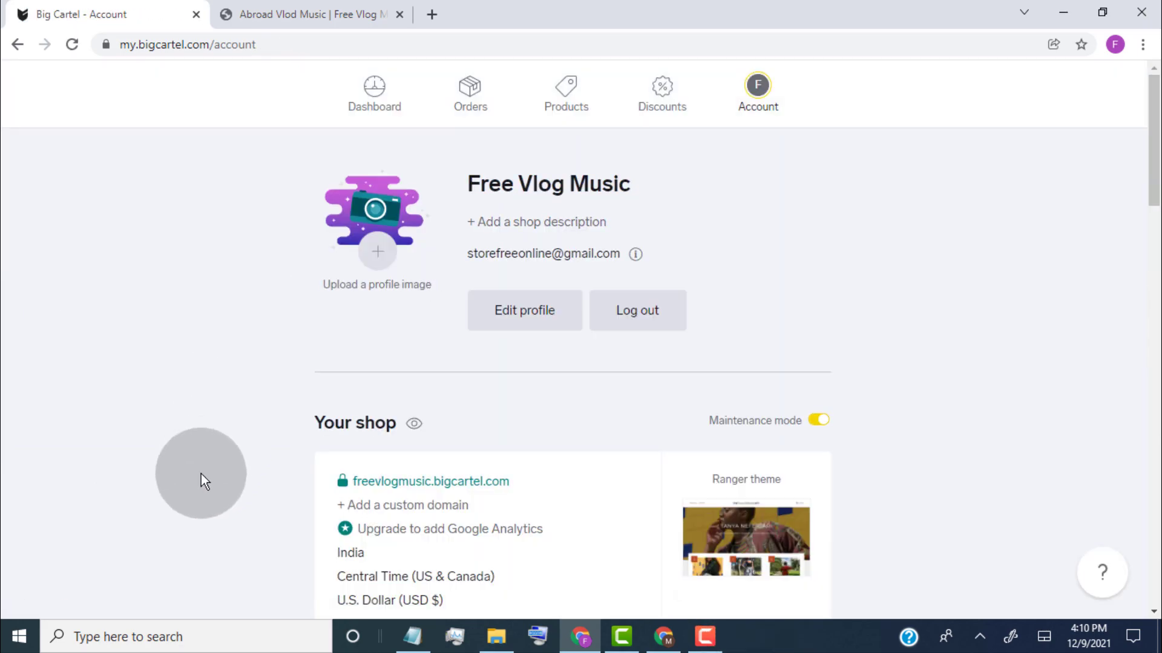
View the storefront in a new tab and browse the Abroad Vlod Music product page
{"action": "left_click", "coordinate": [415, 425]}
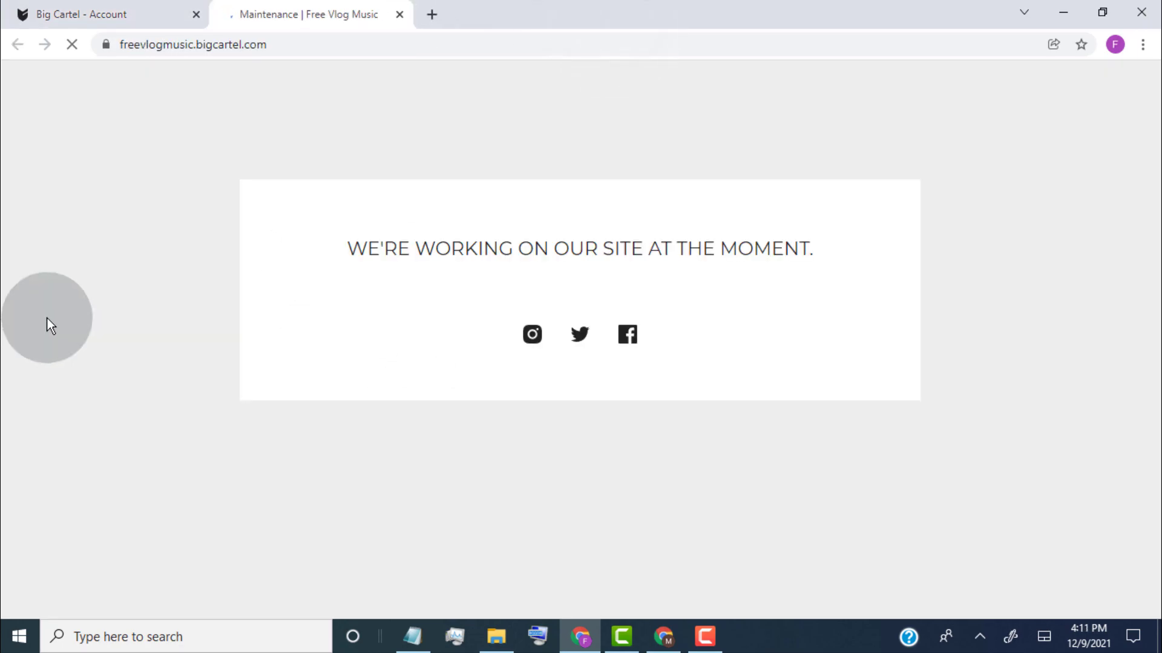
{"action": "scroll", "coordinate": [49, 317], "scroll_direction": "down", "scroll_amount": 10}
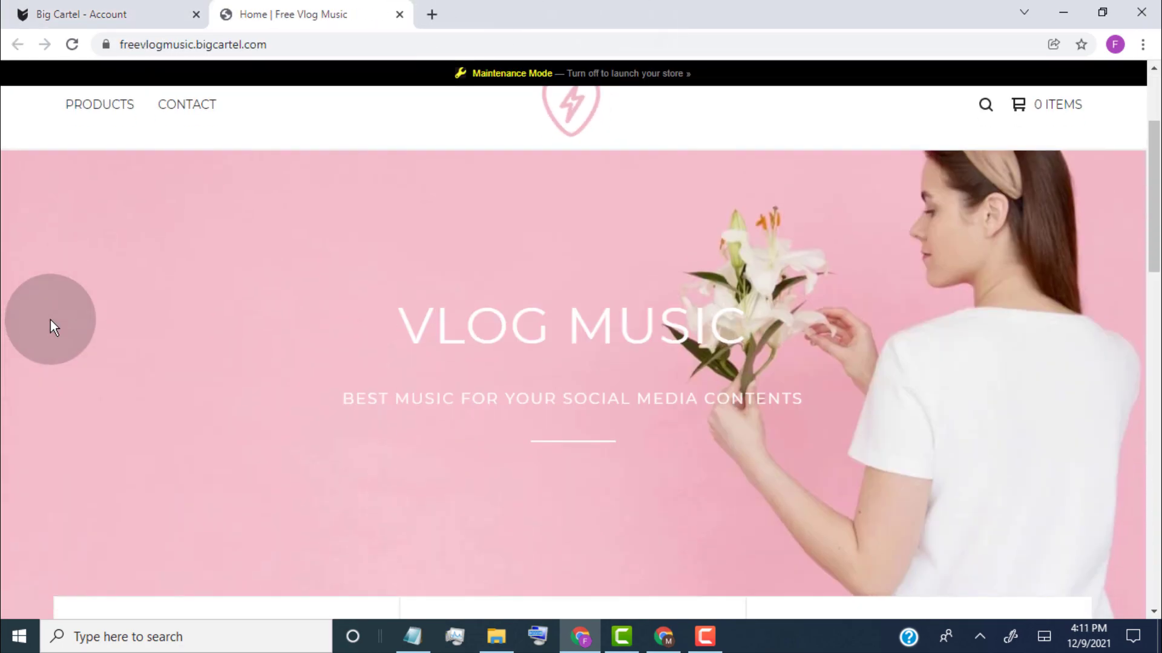
{"action": "scroll", "coordinate": [2, 354], "scroll_direction": "down", "scroll_amount": 6}
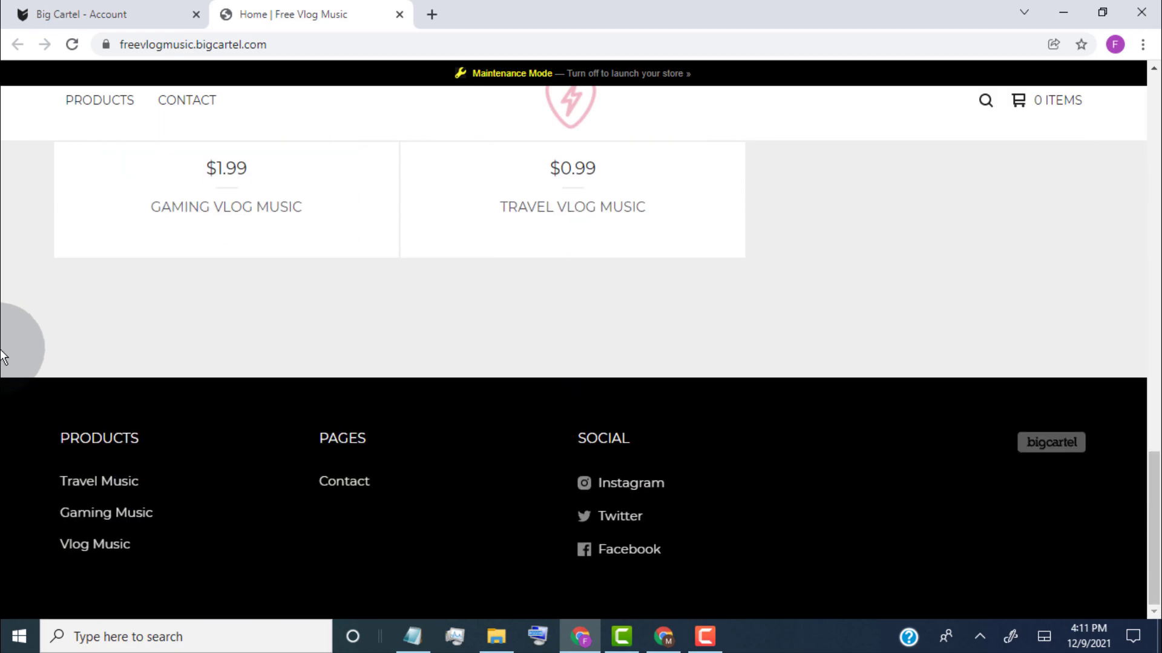
{"action": "scroll", "coordinate": [3, 357], "scroll_direction": "up", "scroll_amount": 15}
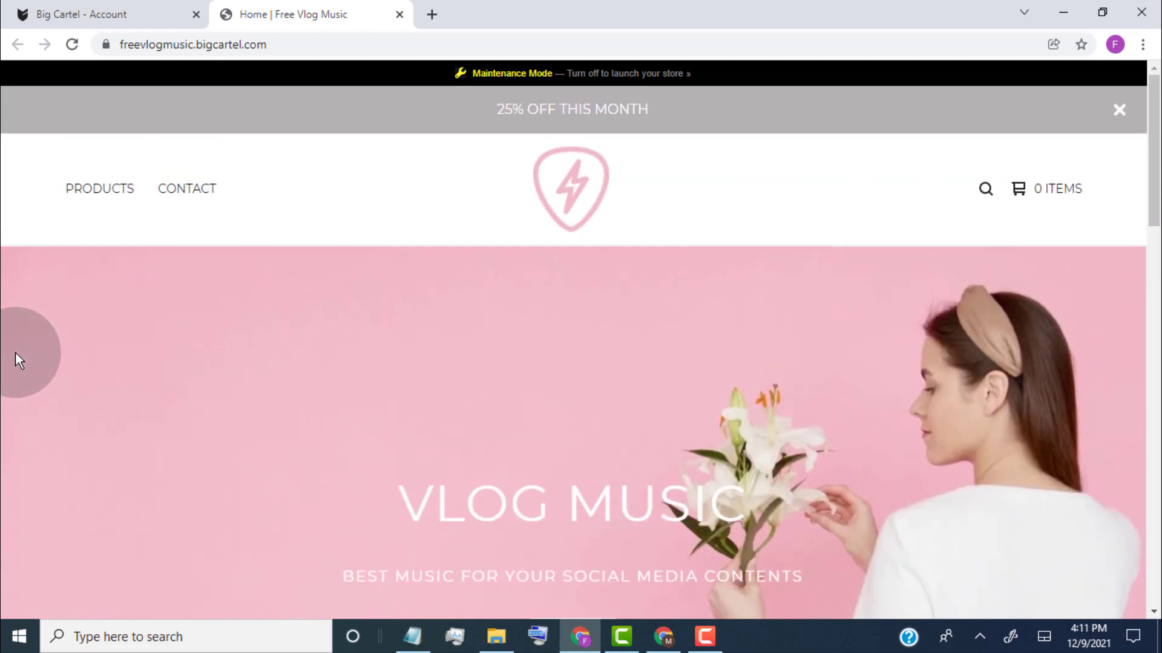
{"action": "scroll", "coordinate": [16, 352], "scroll_direction": "down", "scroll_amount": 5}
{"action": "left_click", "coordinate": [220, 381]}
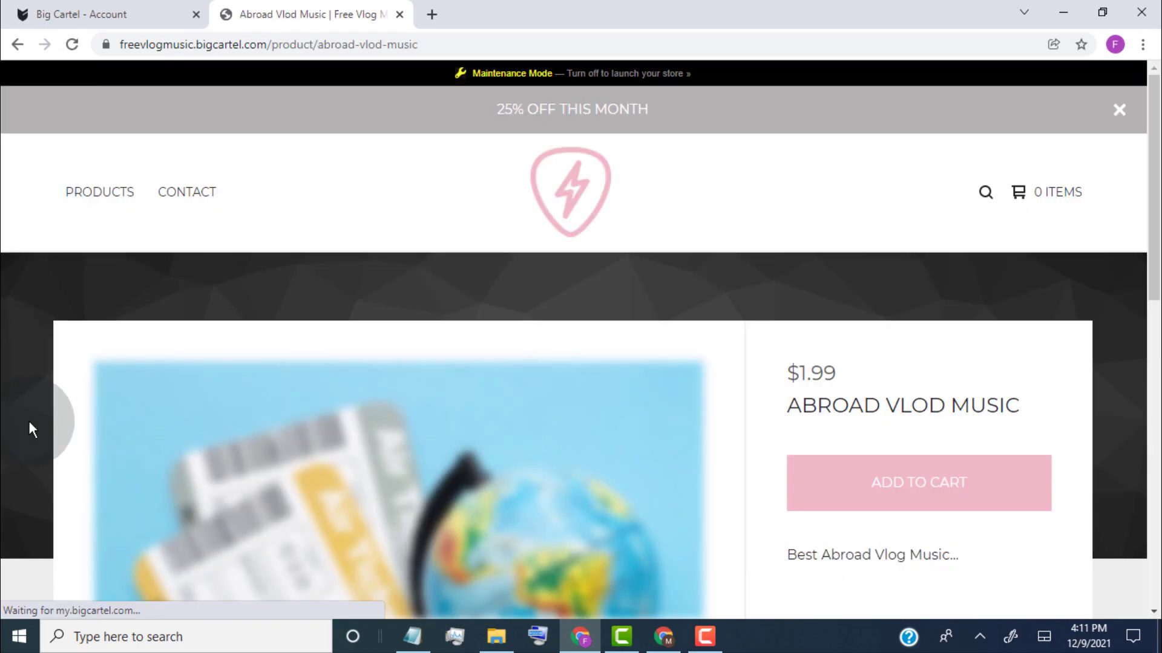
{"action": "scroll", "coordinate": [20, 369], "scroll_direction": "down", "scroll_amount": 10}
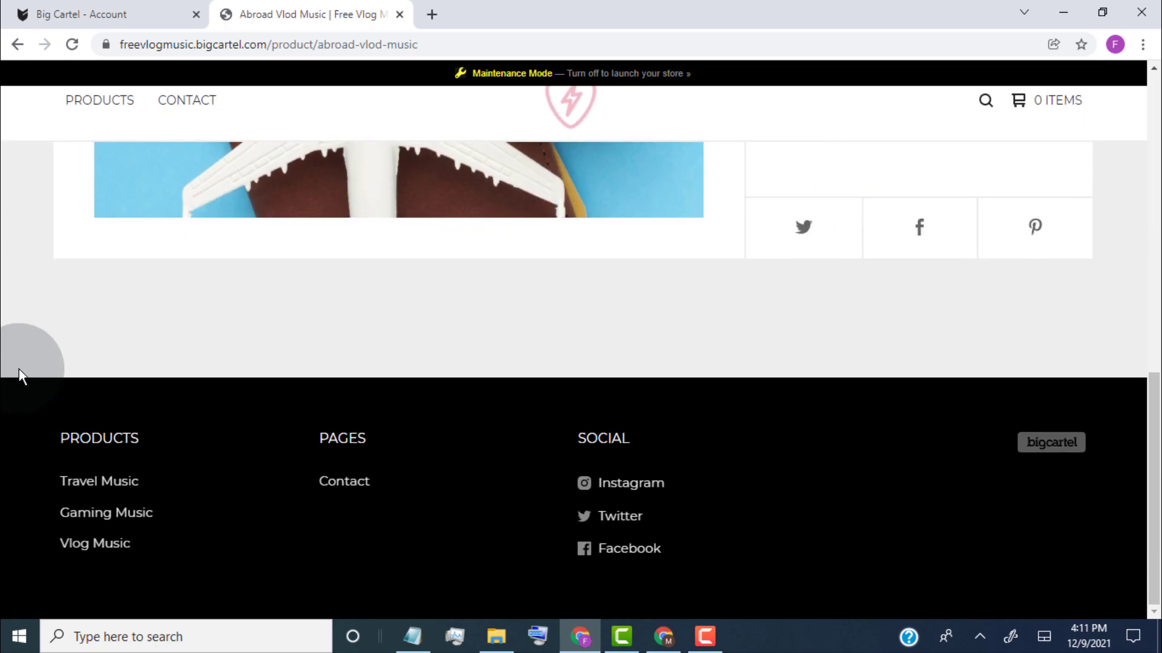
{"action": "scroll", "coordinate": [19, 369], "scroll_direction": "up", "scroll_amount": 10}
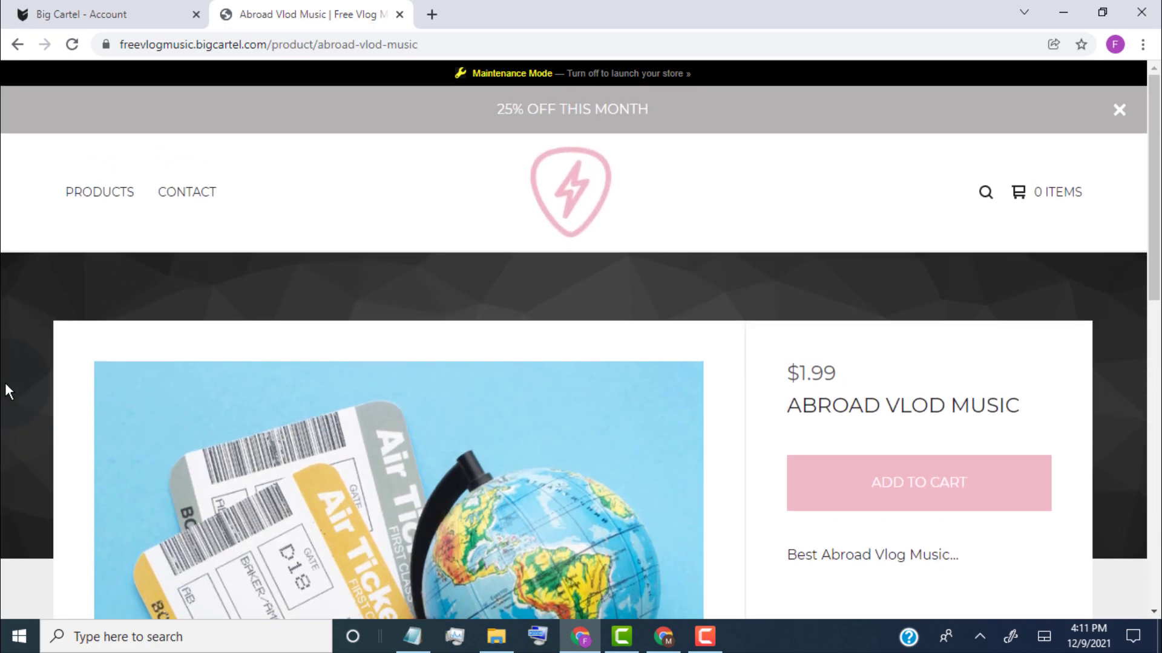
{"action": "left_click", "coordinate": [591, 202]}
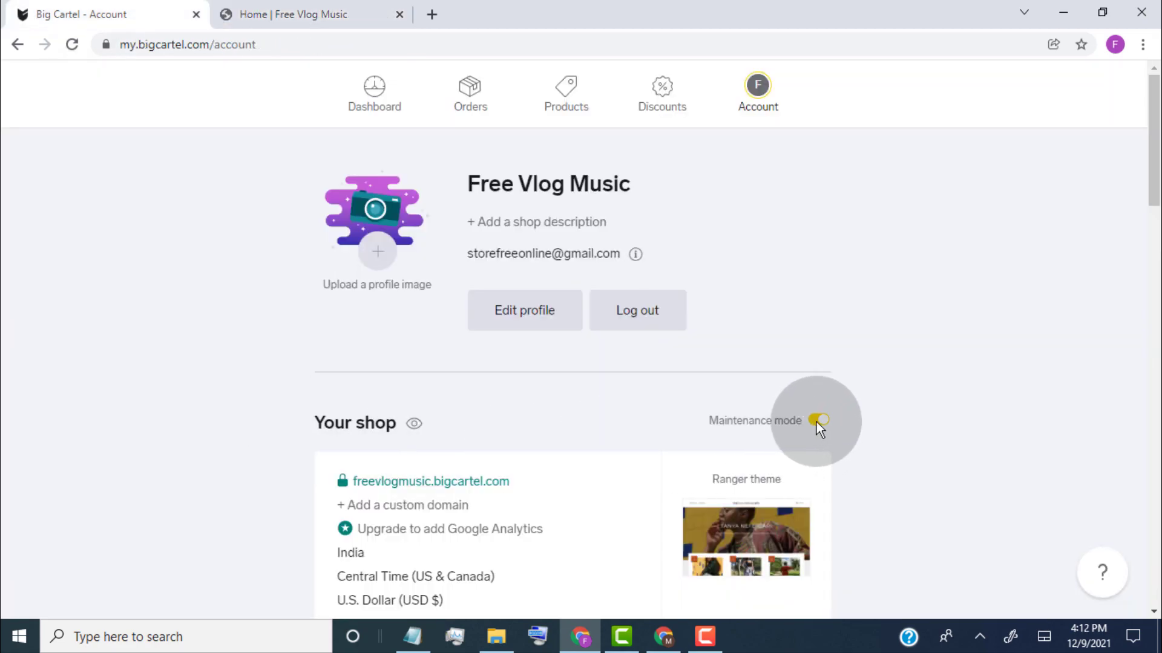
Turn off maintenance mode and launch the shop publicly
{"action": "left_click", "coordinate": [815, 424]}
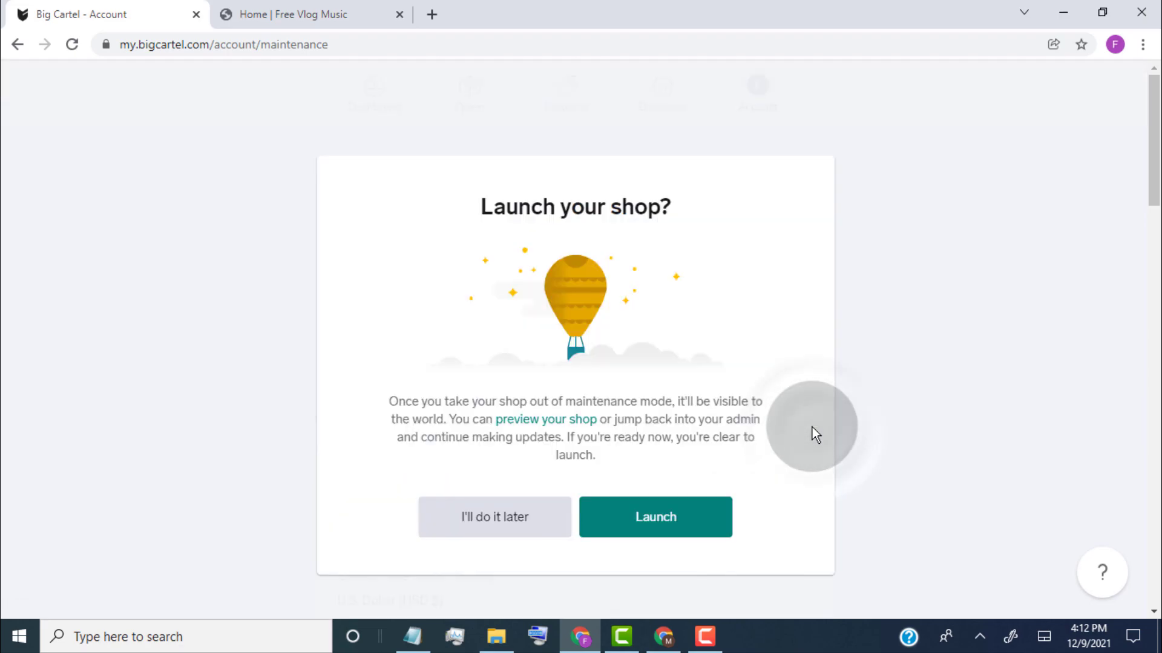
{"action": "left_click", "coordinate": [711, 536]}
{"action": "scroll", "coordinate": [201, 415], "scroll_direction": "down", "scroll_amount": 5}
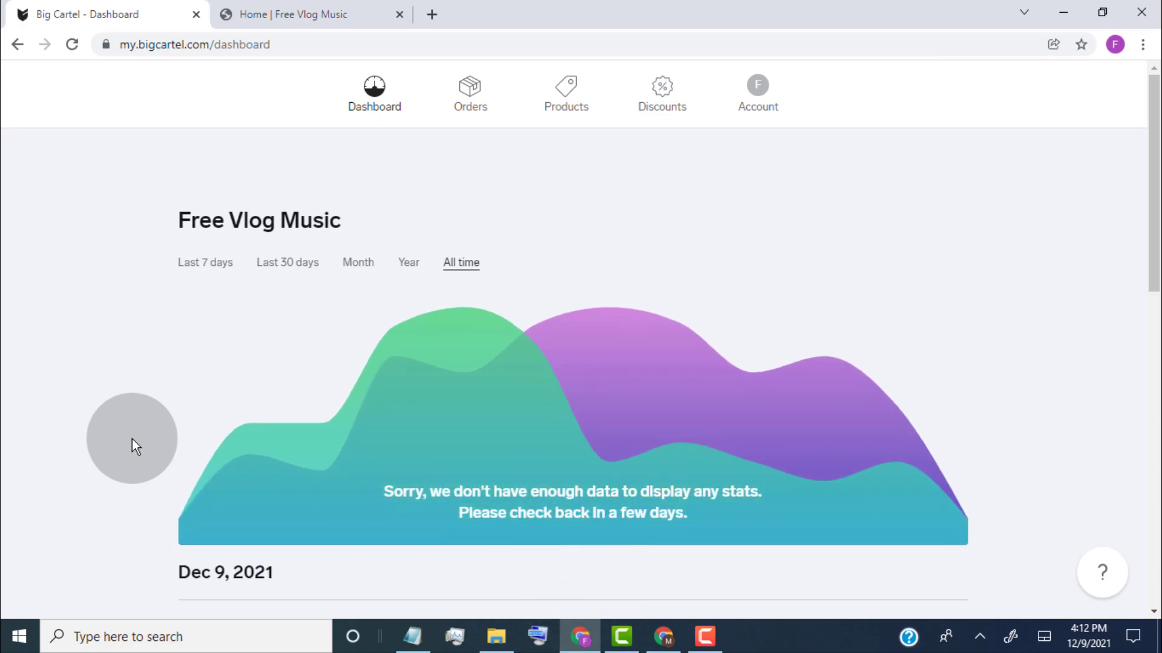
{"action": "scroll", "coordinate": [132, 438], "scroll_direction": "down", "scroll_amount": 3}
{"action": "scroll", "coordinate": [132, 438], "scroll_direction": "down", "scroll_amount": 4}
{"action": "scroll", "coordinate": [132, 438], "scroll_direction": "up", "scroll_amount": 6}
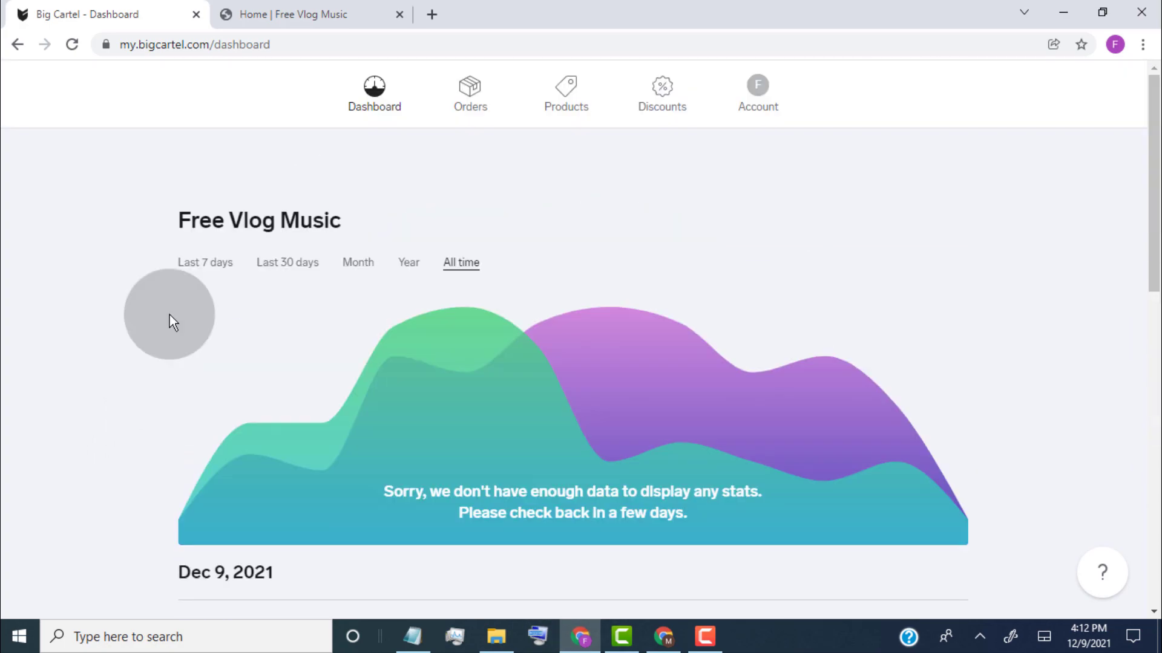
{"action": "scroll", "coordinate": [66, 284], "scroll_direction": "down", "scroll_amount": 4}
{"action": "scroll", "coordinate": [67, 285], "scroll_direction": "up", "scroll_amount": 4}
On the live storefront, inspect the hero welcome image element in Chrome DevTools
{"action": "left_click", "coordinate": [305, 18]}
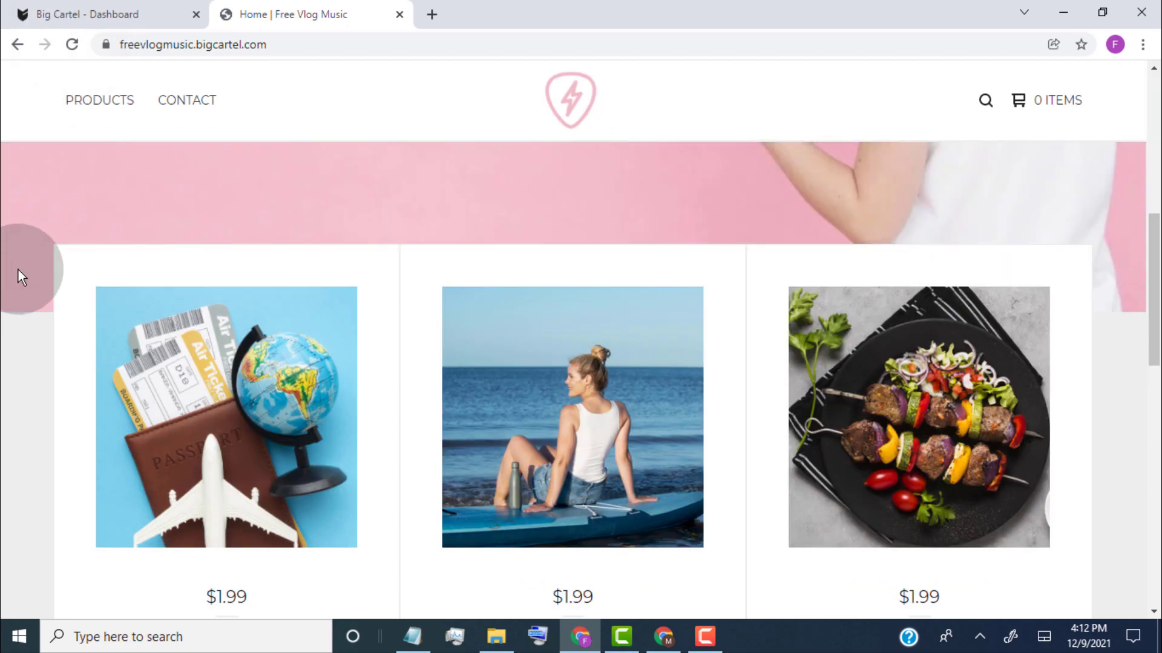
{"action": "scroll", "coordinate": [46, 287], "scroll_direction": "down", "scroll_amount": 5}
{"action": "scroll", "coordinate": [45, 287], "scroll_direction": "up", "scroll_amount": 10}
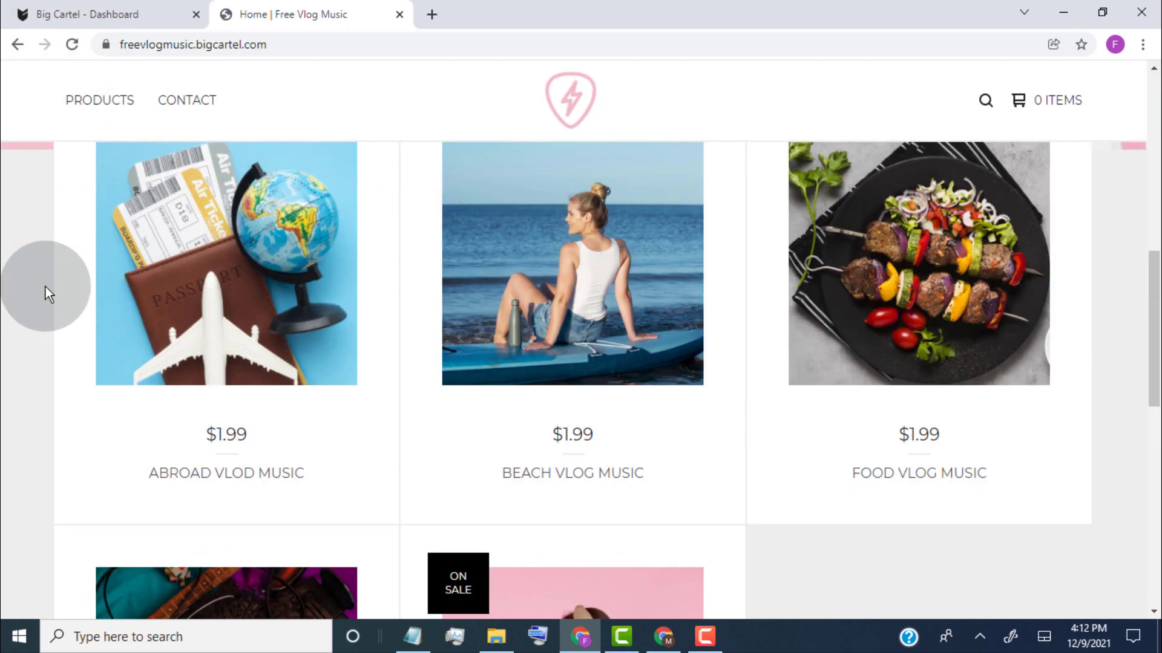
{"action": "scroll", "coordinate": [45, 286], "scroll_direction": "down", "scroll_amount": 6}
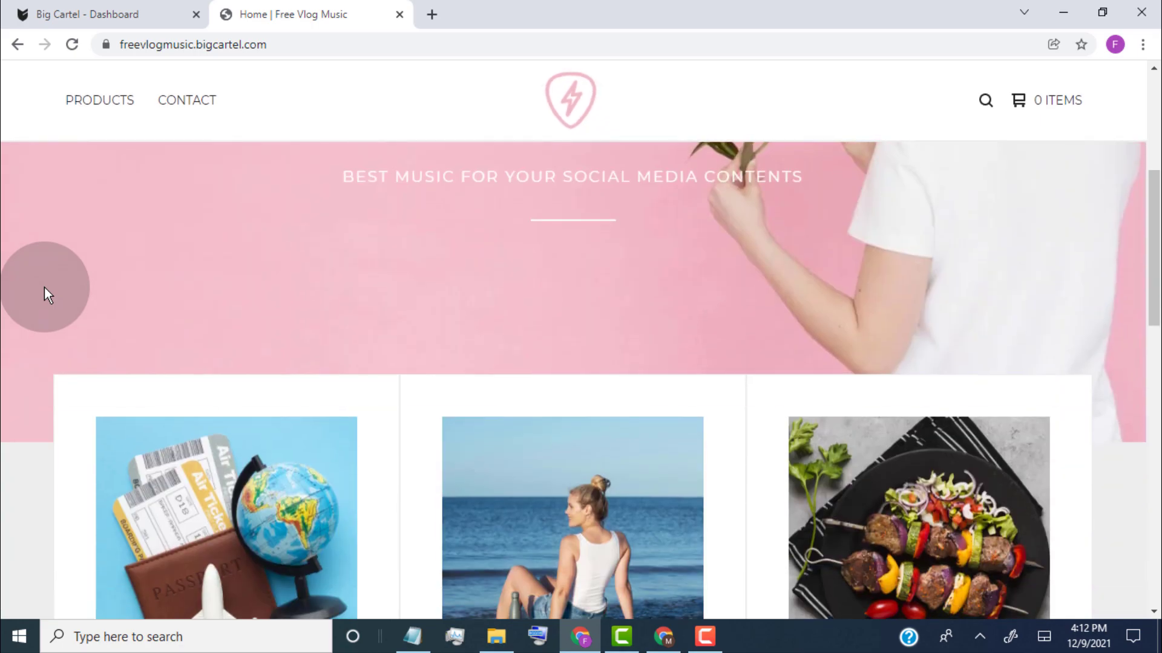
{"action": "scroll", "coordinate": [44, 288], "scroll_direction": "down", "scroll_amount": 10}
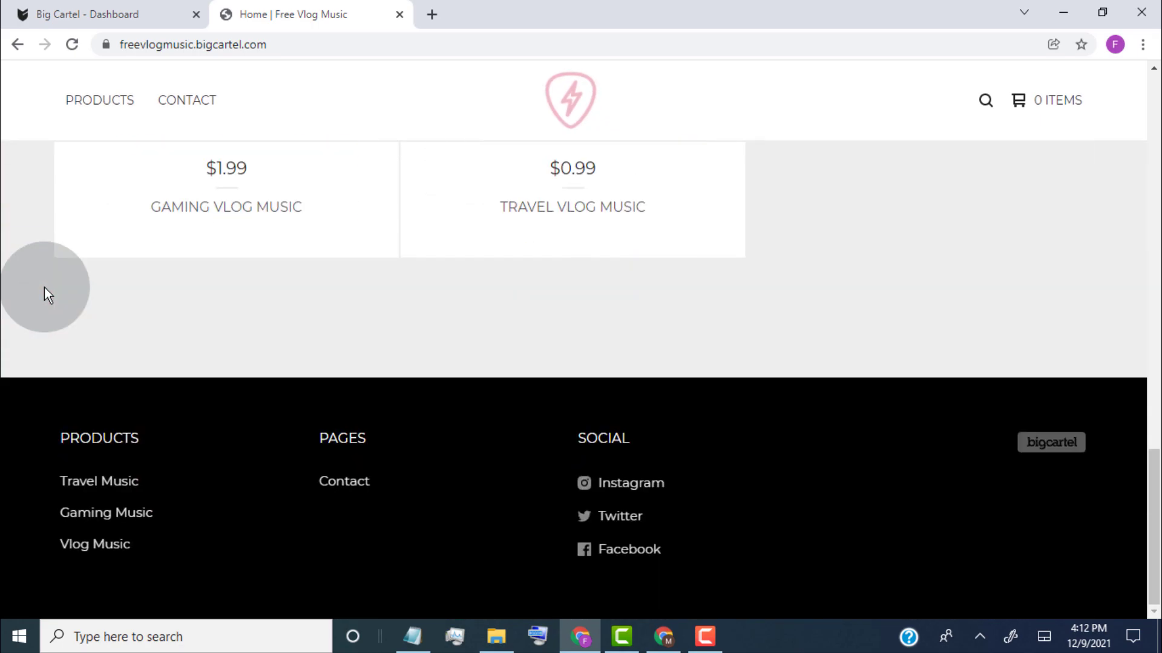
{"action": "scroll", "coordinate": [45, 288], "scroll_direction": "up", "scroll_amount": 9}
{"action": "scroll", "coordinate": [45, 288], "scroll_direction": "up", "scroll_amount": 8}
{"action": "right_click", "coordinate": [57, 230]}
{"action": "left_click", "coordinate": [129, 372]}
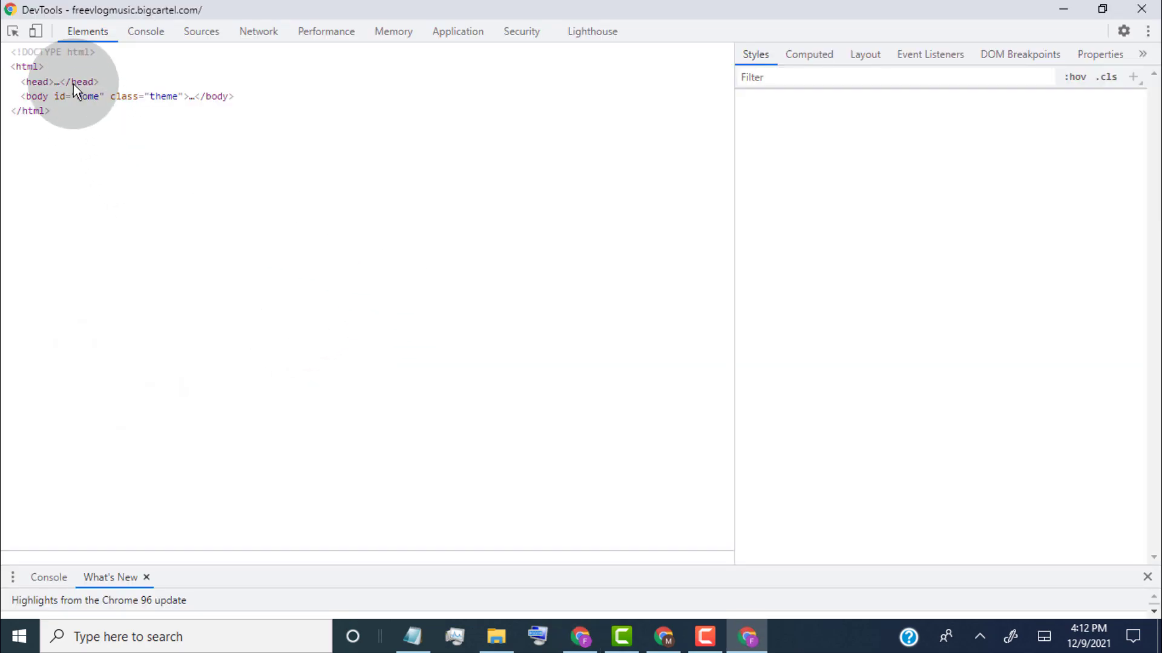
{"action": "left_click", "coordinate": [36, 33]}
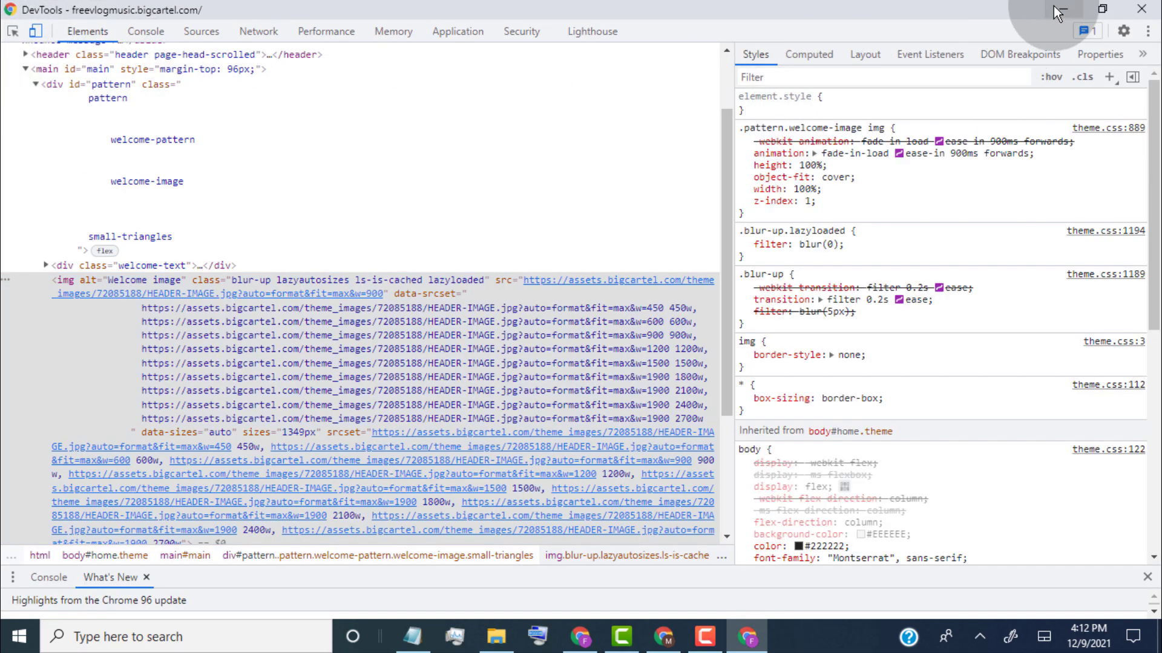